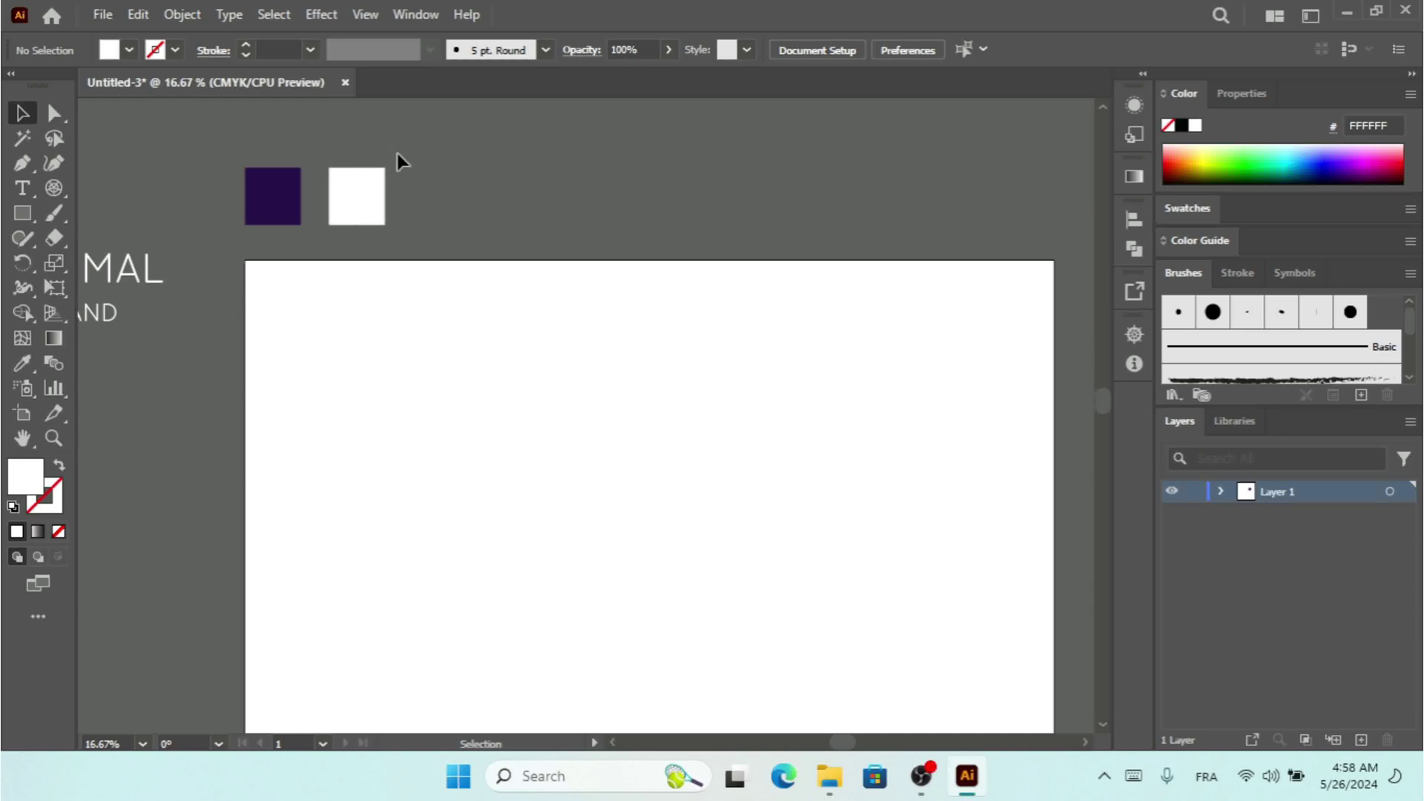
Examine the two colour squares above the artboard and check the dark purple one's fill colour code
{"action": "left_click_drag", "start_coordinate": [260, 221], "coordinate": [260, 221]}
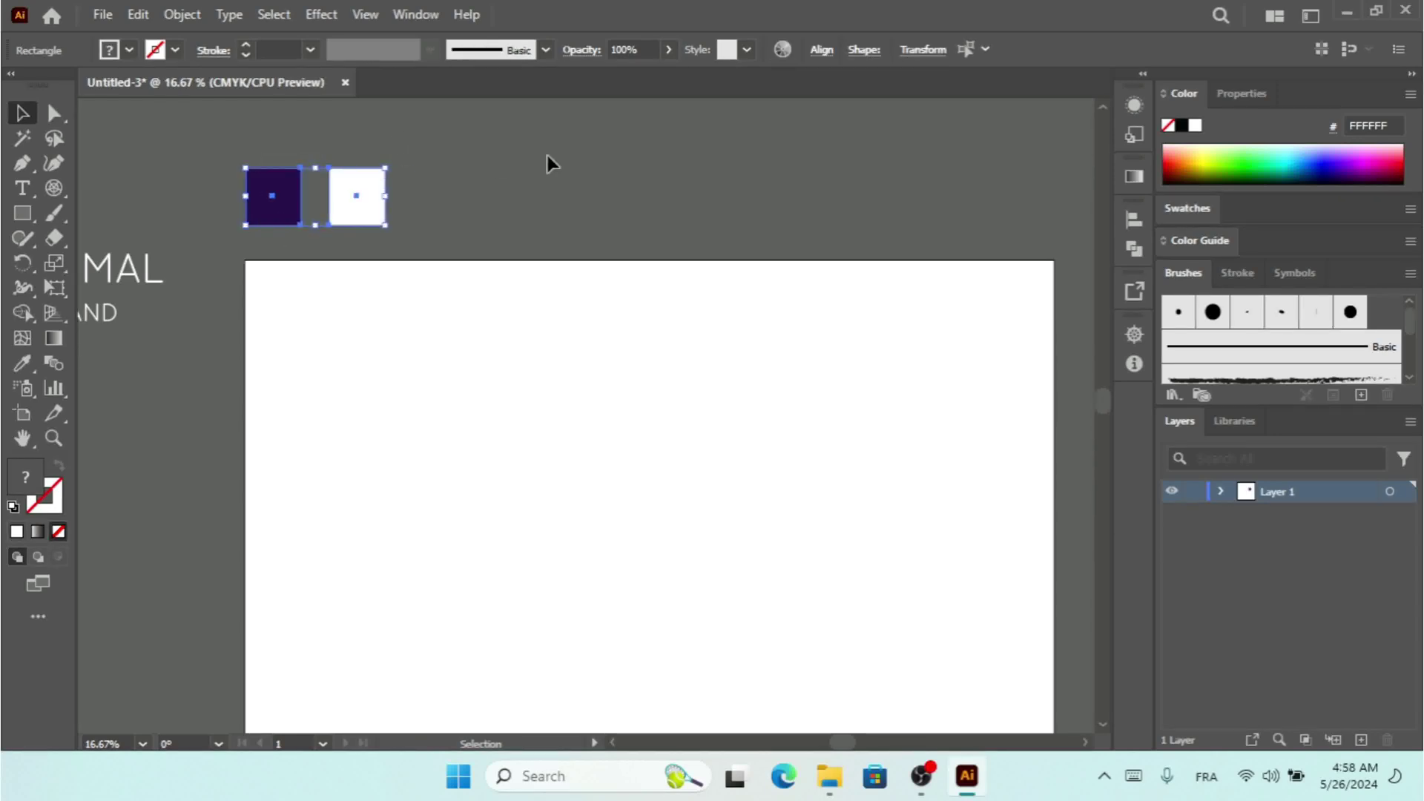
{"action": "left_click", "coordinate": [548, 154]}
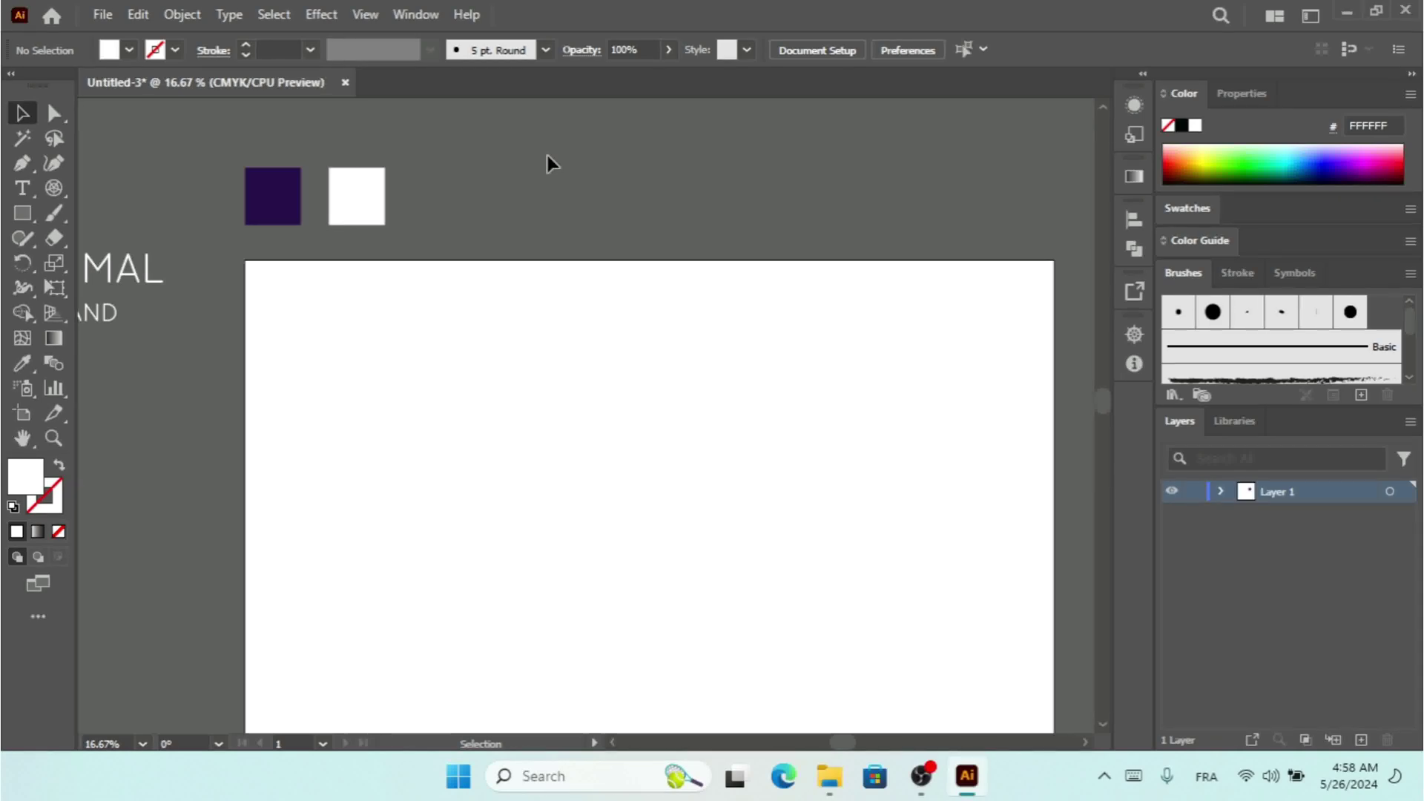
{"action": "key", "text": "ctrl+minus"}
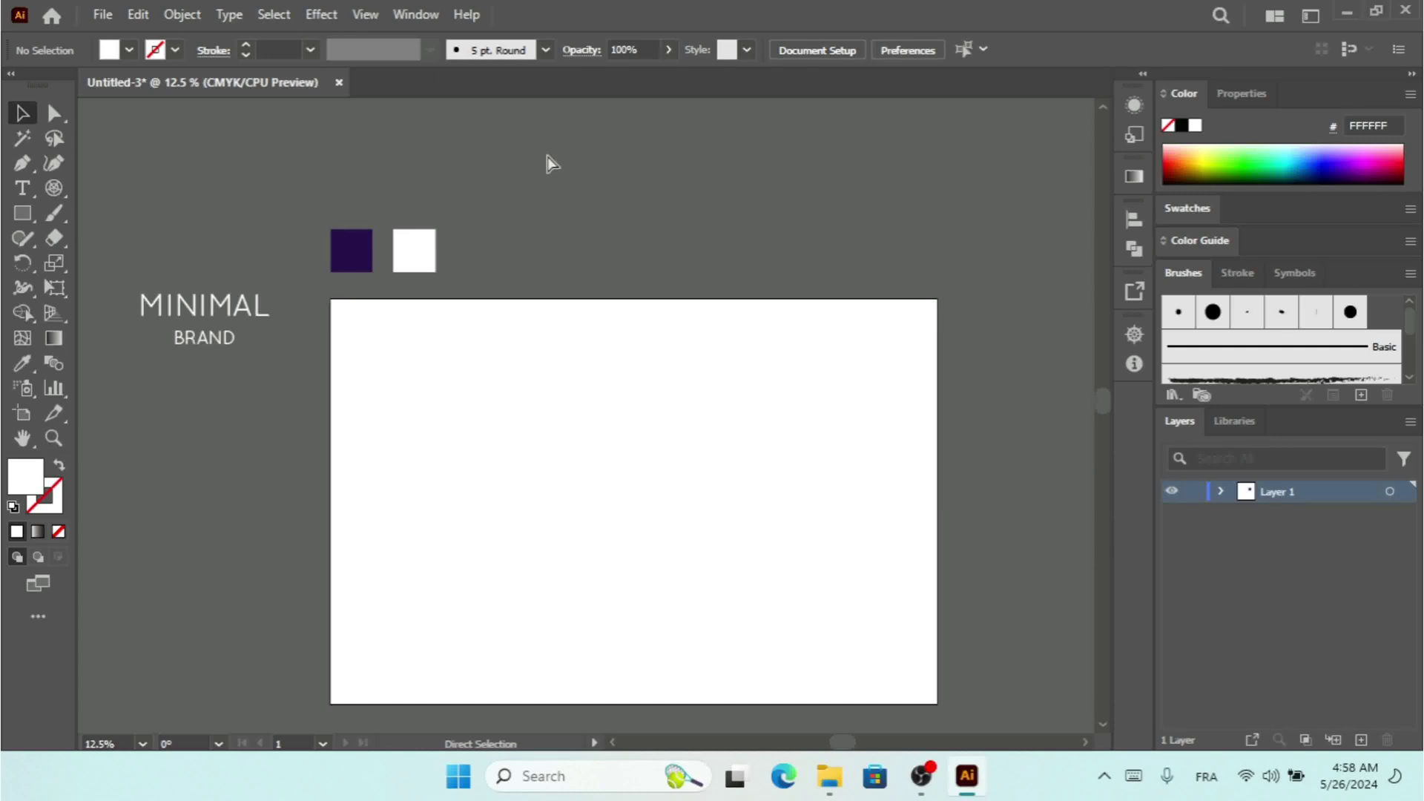
{"action": "key", "text": "ctrl+plus"}
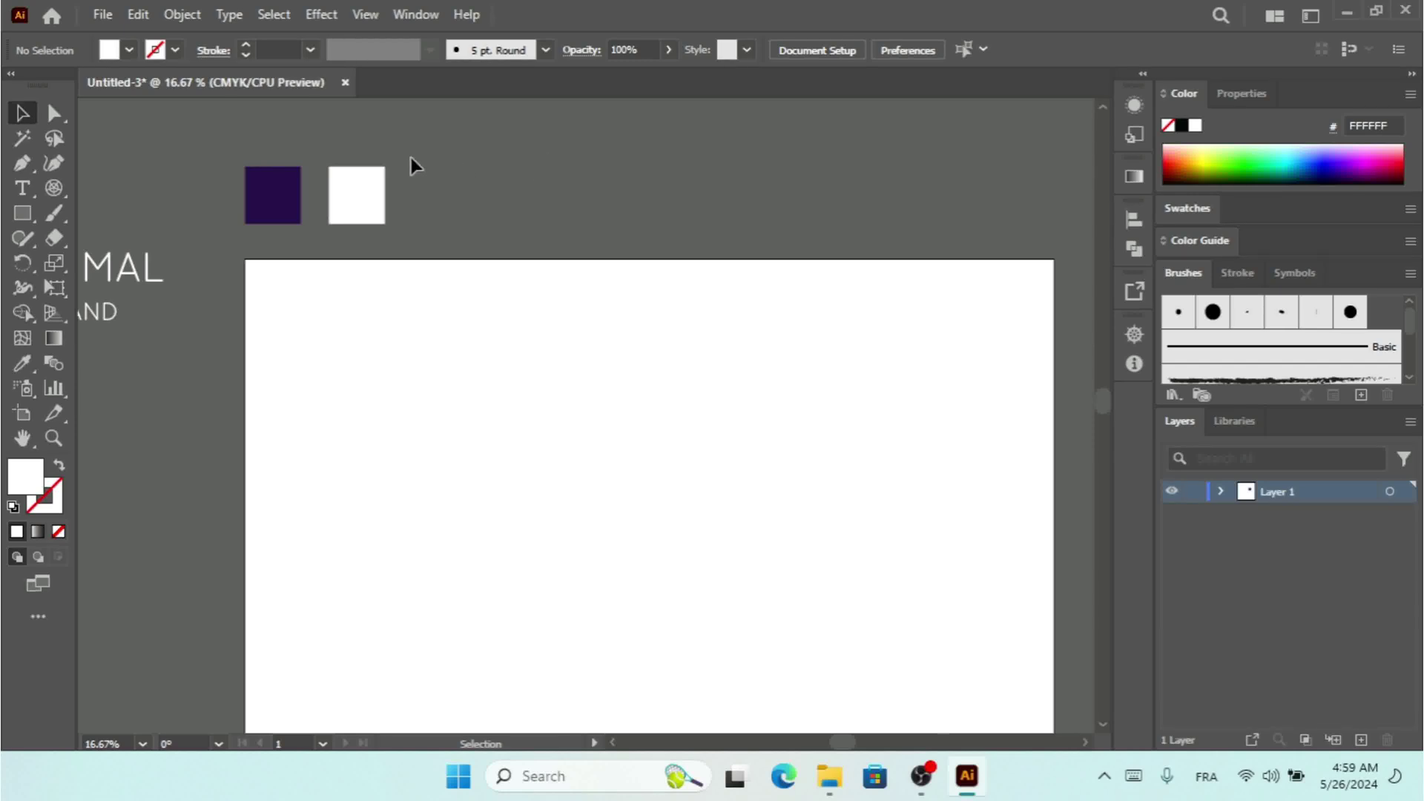
{"action": "left_click", "coordinate": [264, 180]}
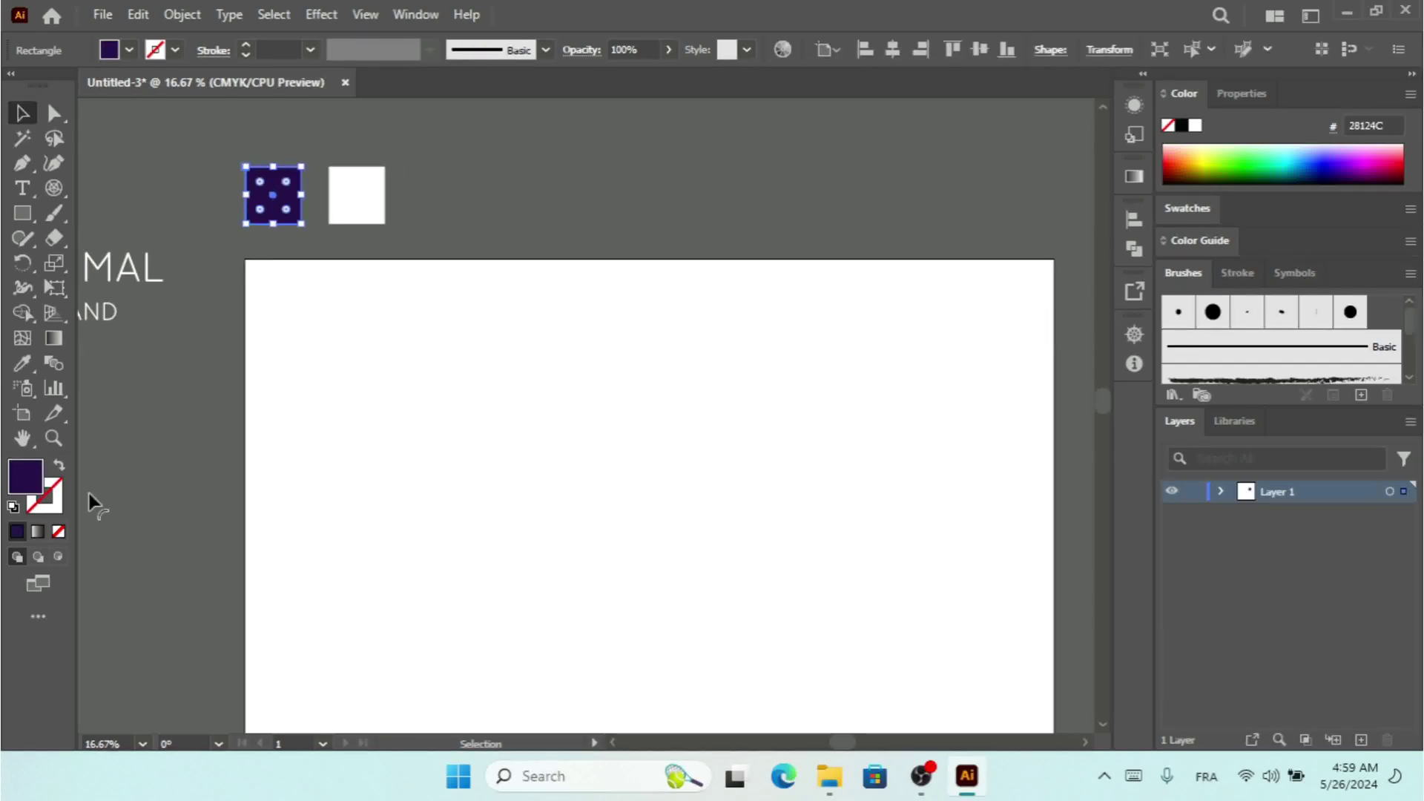
{"action": "double_click", "coordinate": [24, 475]}
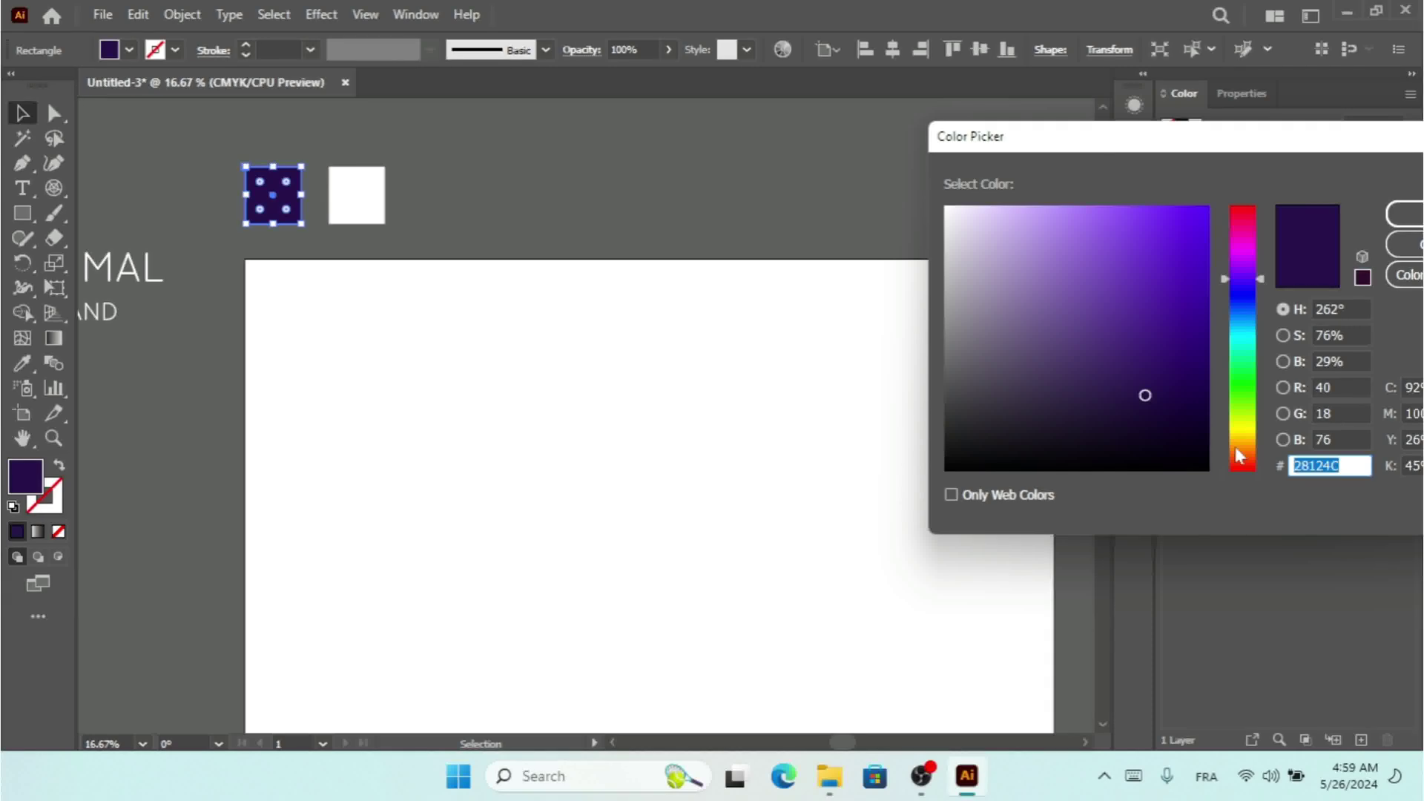
{"action": "left_click", "coordinate": [1411, 247]}
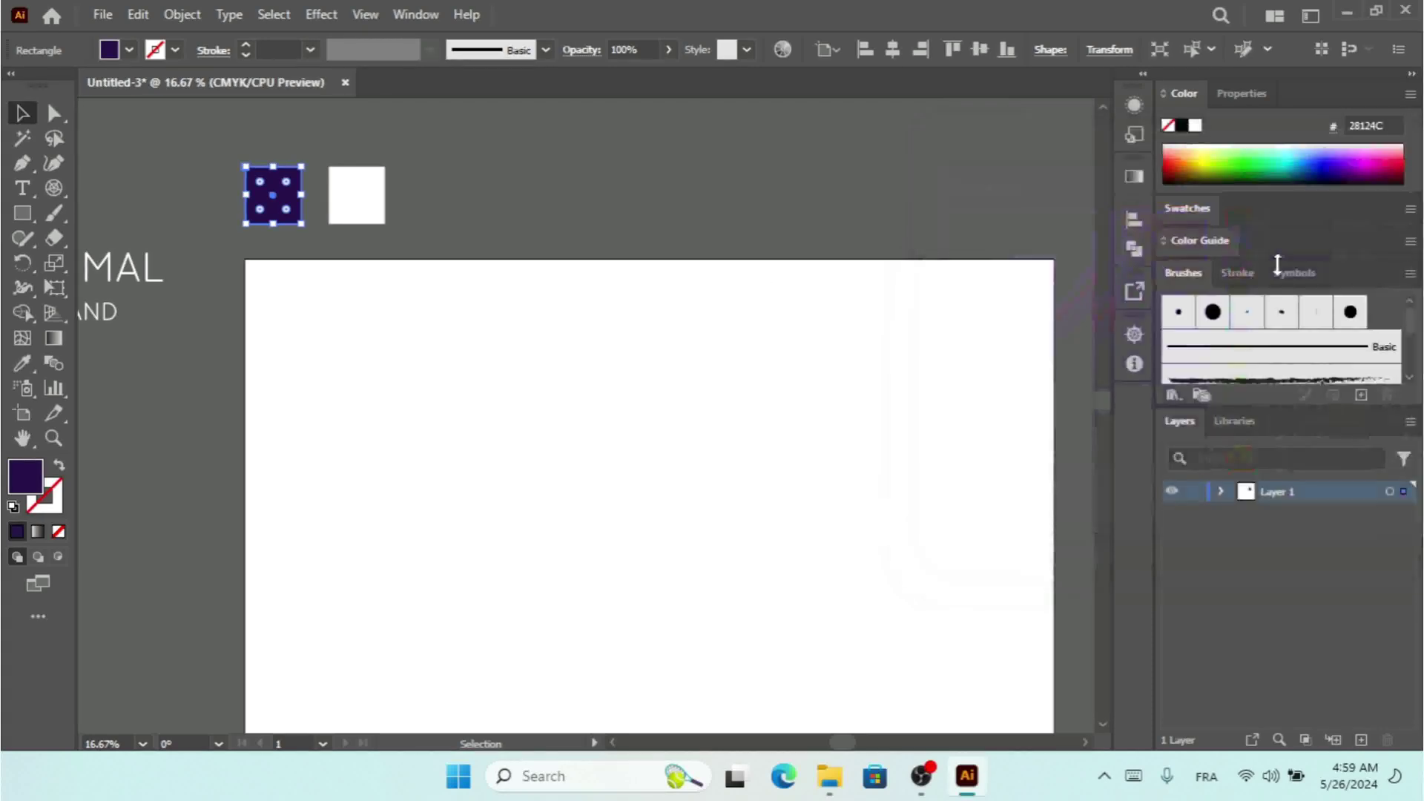
{"action": "left_click", "coordinate": [355, 191]}
{"action": "left_click", "coordinate": [354, 192]}
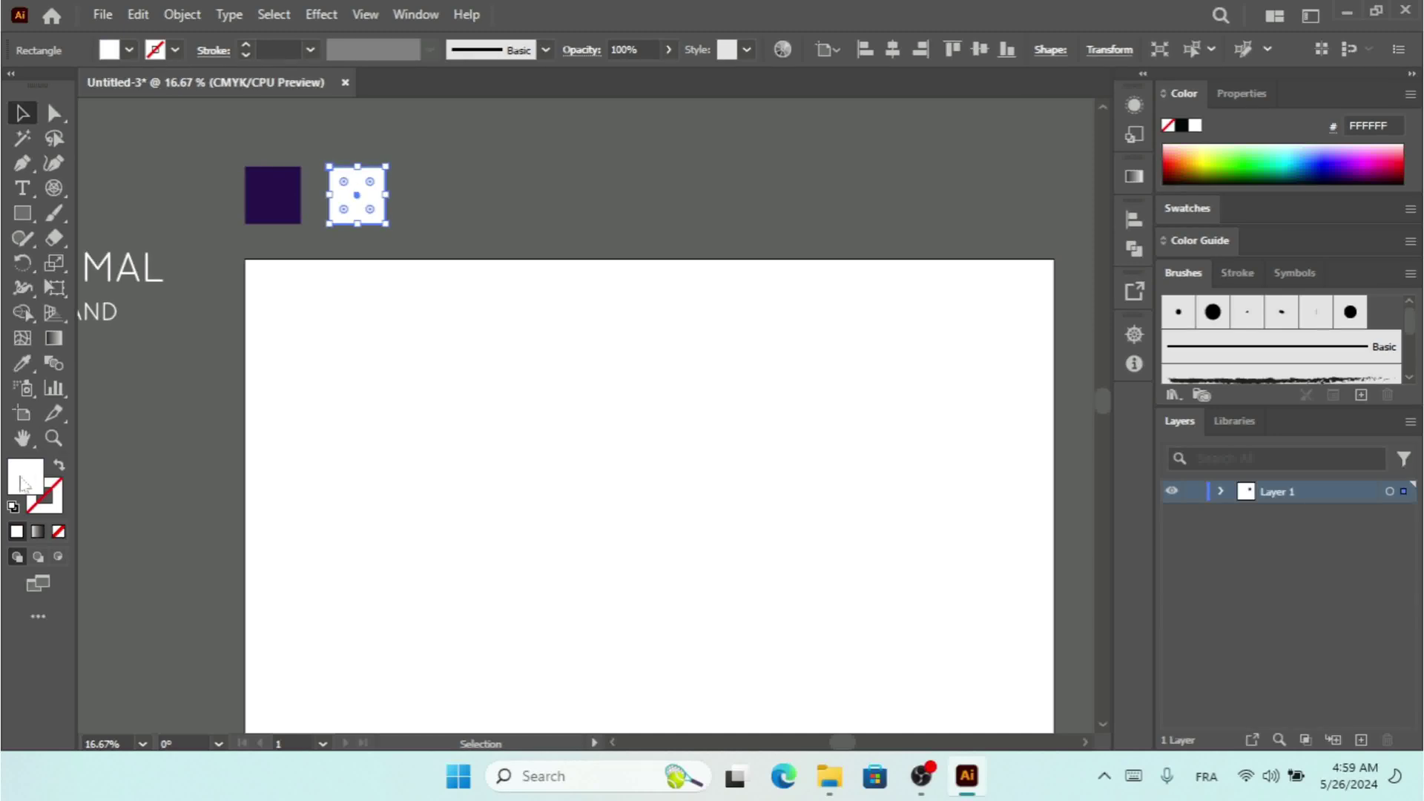
{"action": "left_click", "coordinate": [640, 426]}
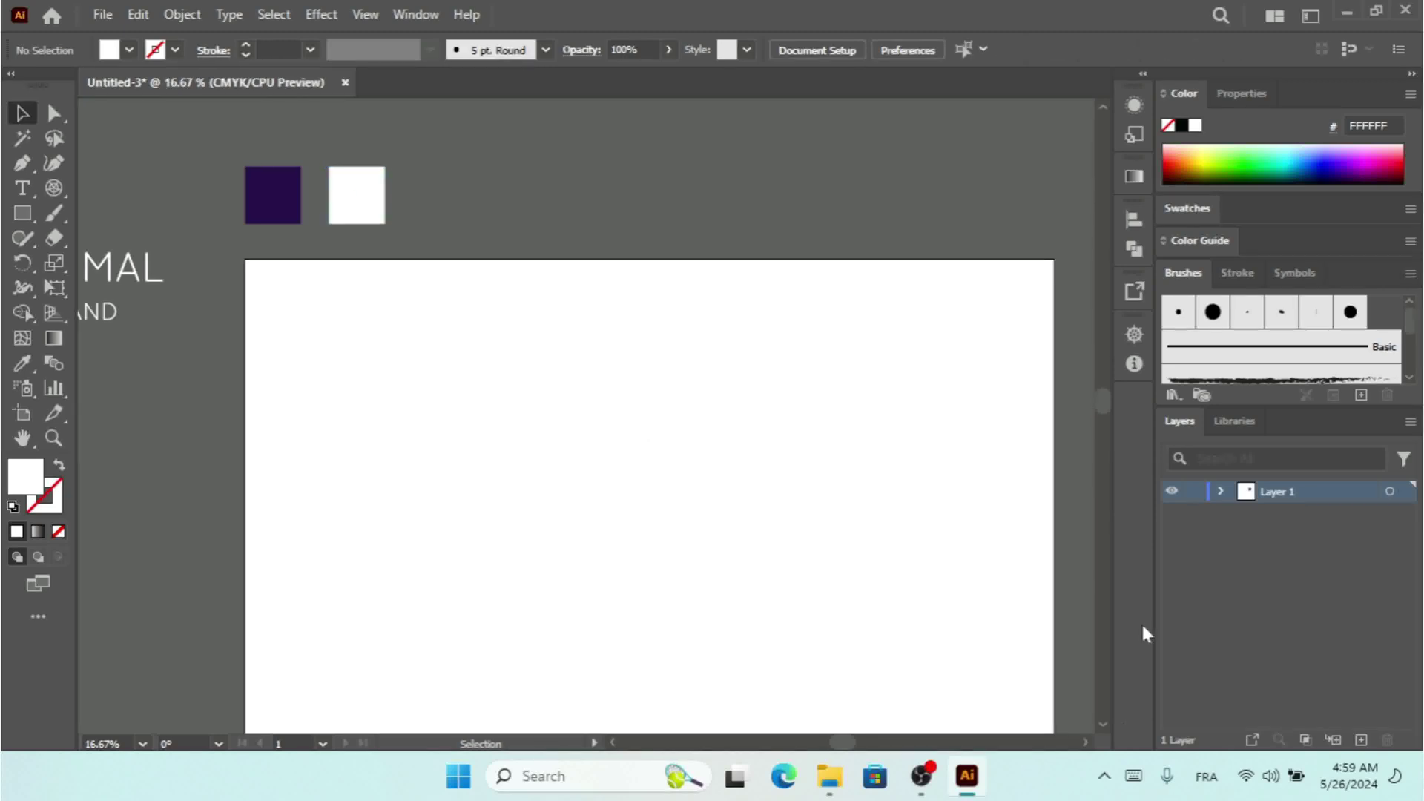
{"action": "left_click", "coordinate": [1103, 723]}
{"action": "left_click", "coordinate": [1085, 743]}
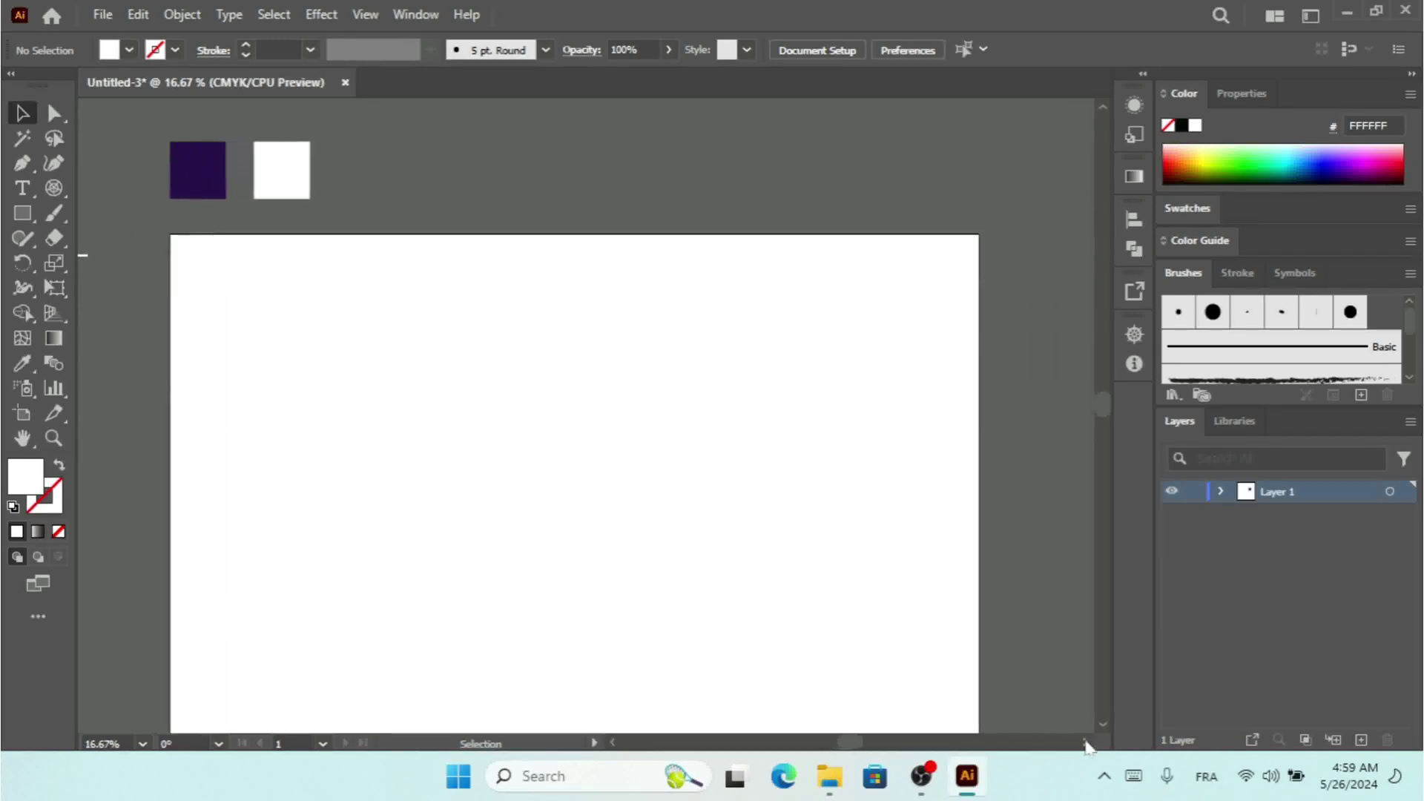
{"action": "left_click", "coordinate": [1103, 725]}
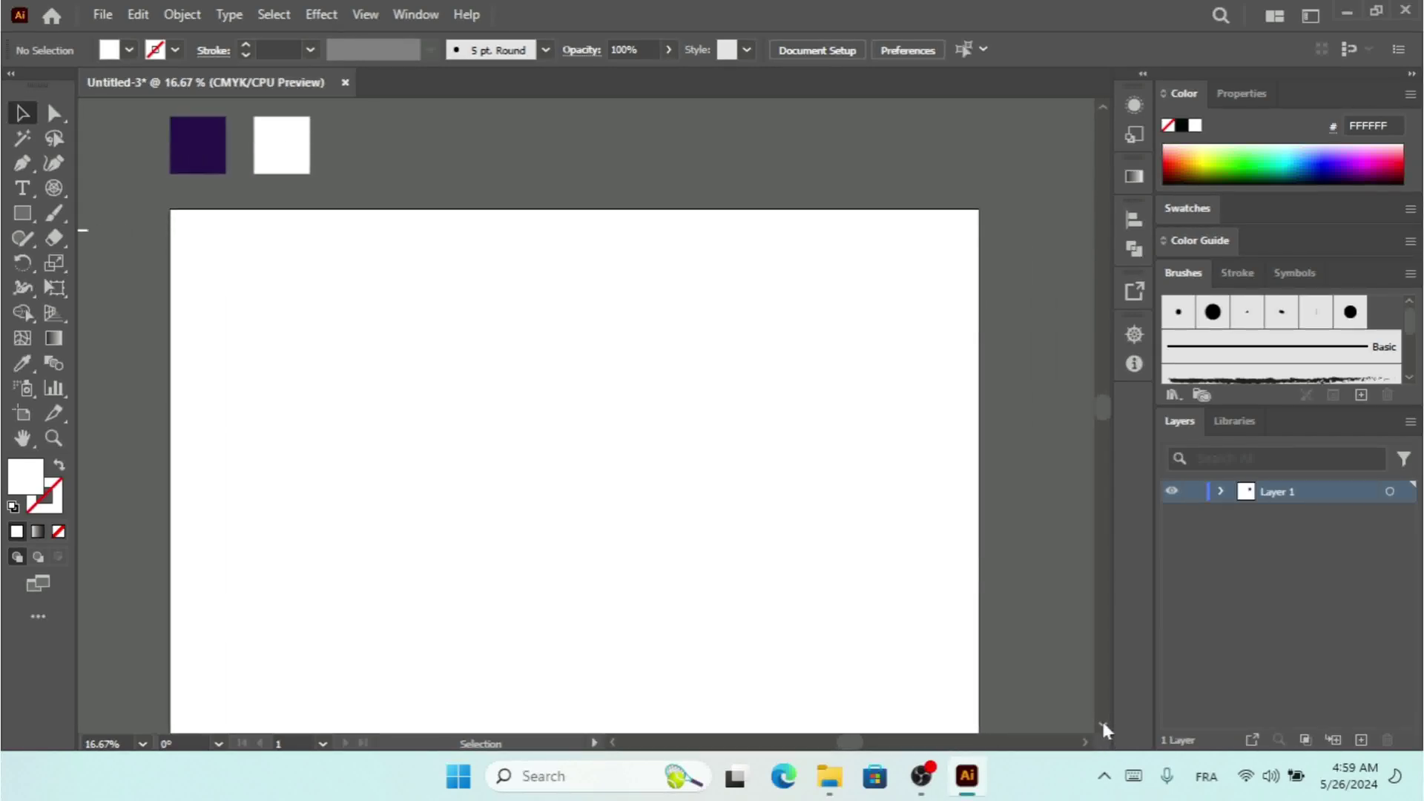
{"action": "right_click", "coordinate": [23, 213]}
{"action": "left_click", "coordinate": [99, 216]}
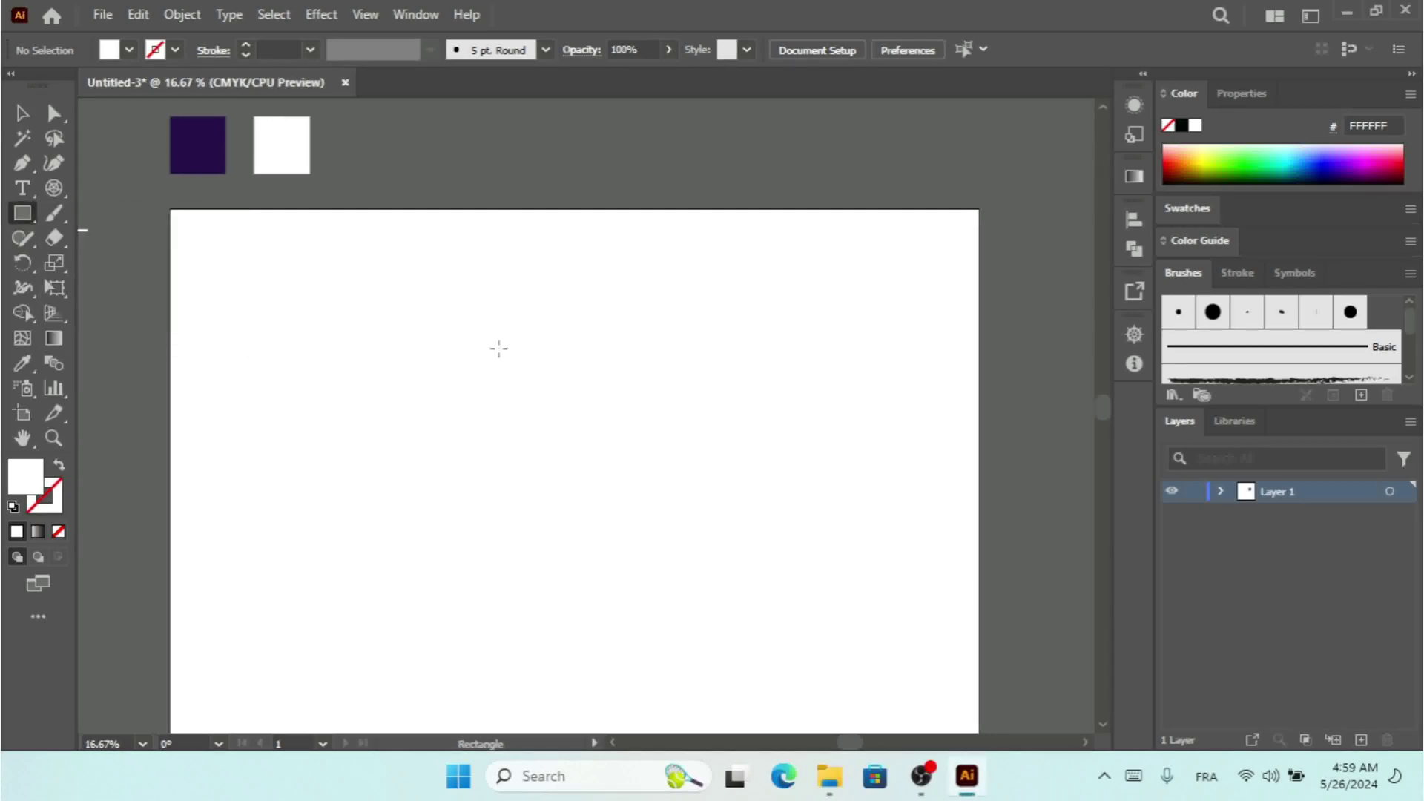
{"action": "left_click_drag", "start_coordinate": [545, 354], "coordinate": [638, 409]}
{"action": "left_click", "coordinate": [21, 113]}
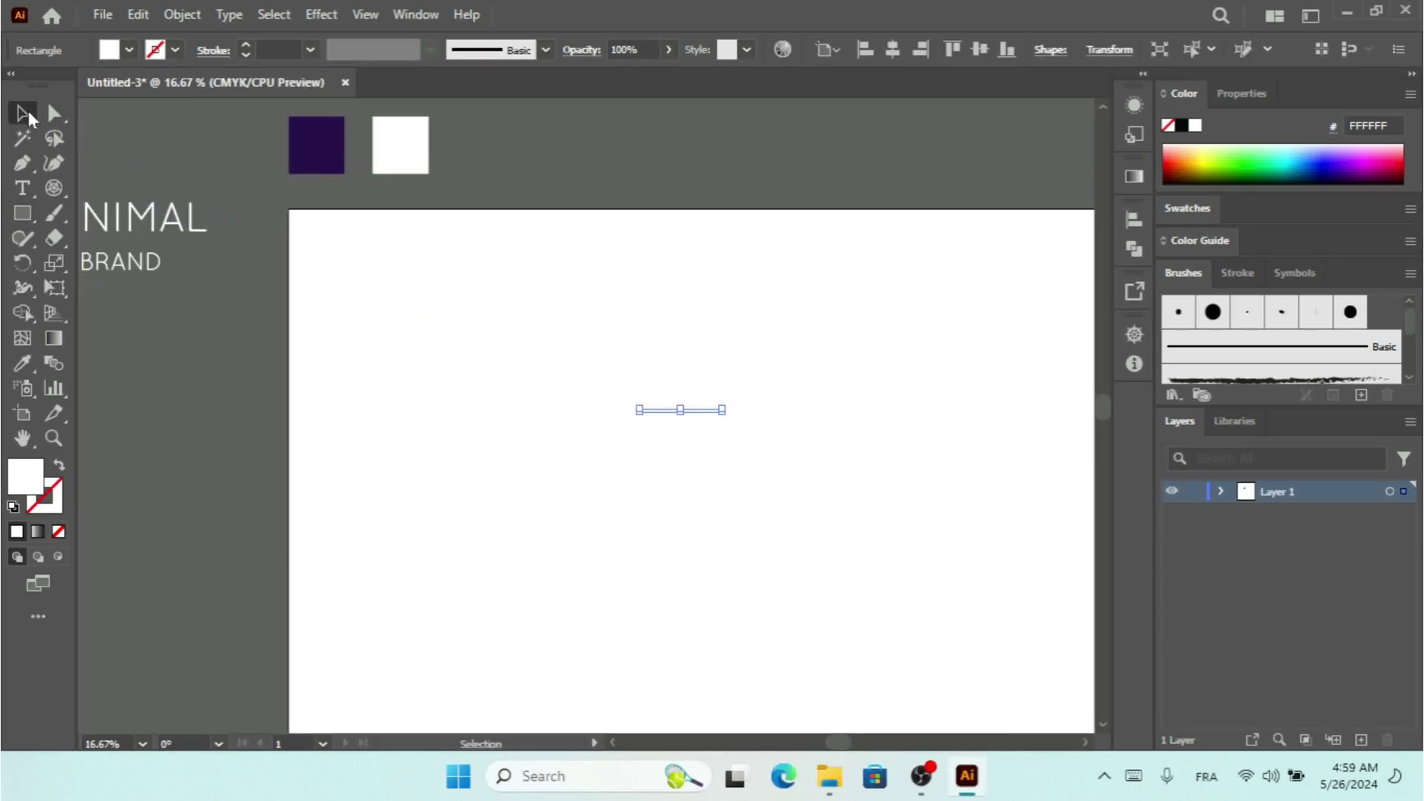
{"action": "left_click_drag", "start_coordinate": [816, 297], "coordinate": [510, 582]}
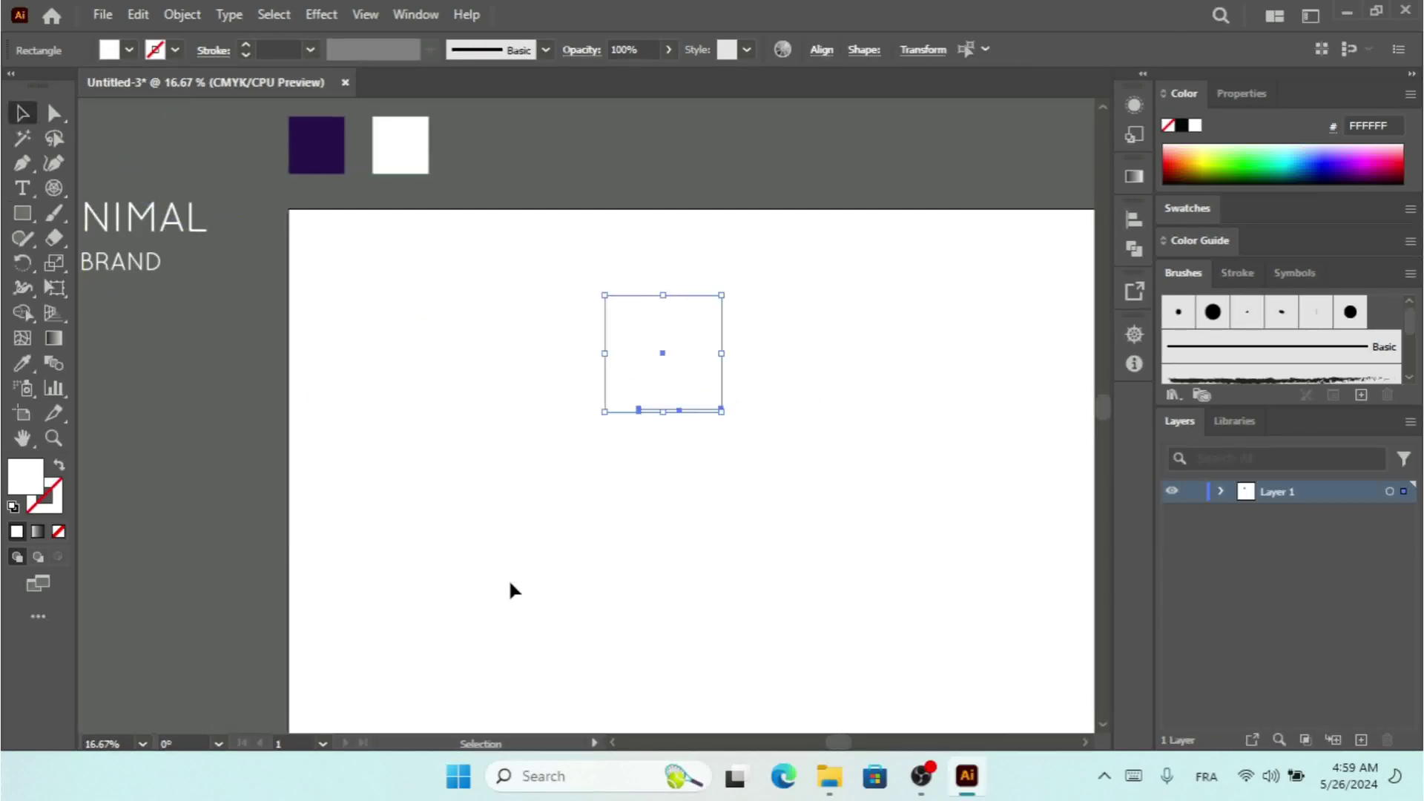
{"action": "left_click", "coordinate": [772, 390]}
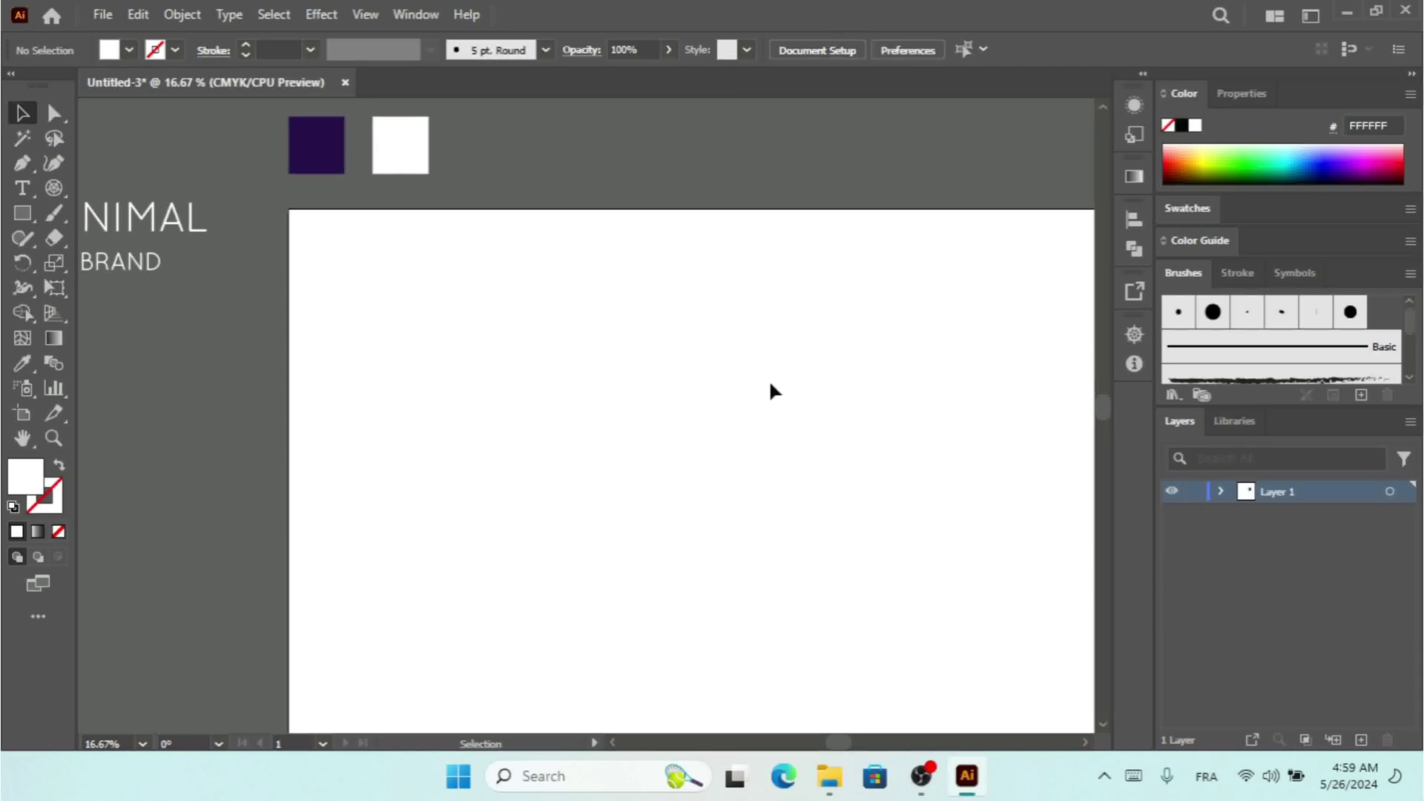
Draw a square in the upper middle of the artboard and fill it with green (00F297)
{"action": "left_click", "coordinate": [23, 215]}
{"action": "left_click_drag", "start_coordinate": [703, 335], "coordinate": [735, 387]}
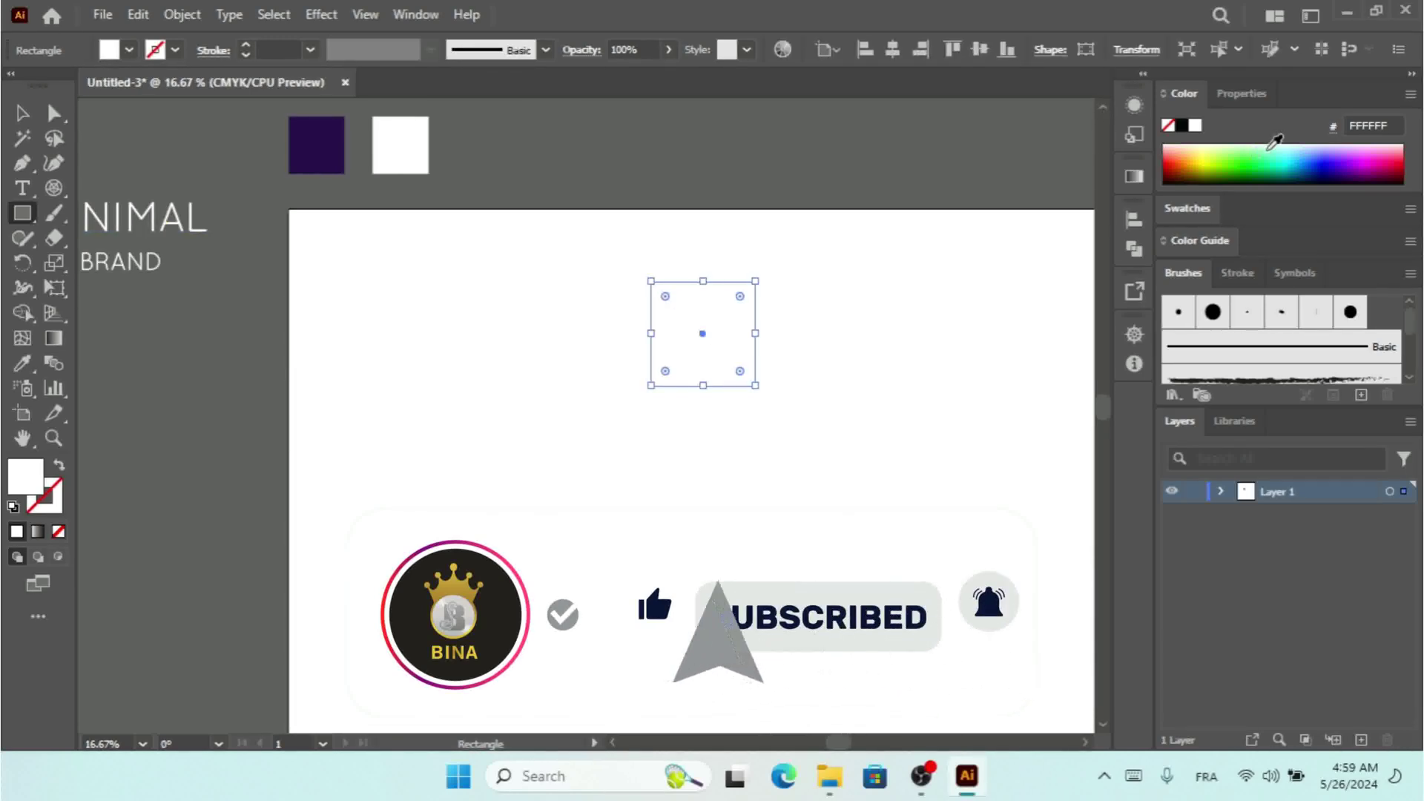
{"action": "left_click", "coordinate": [1272, 152]}
{"action": "key", "text": "ctrl+plus"}
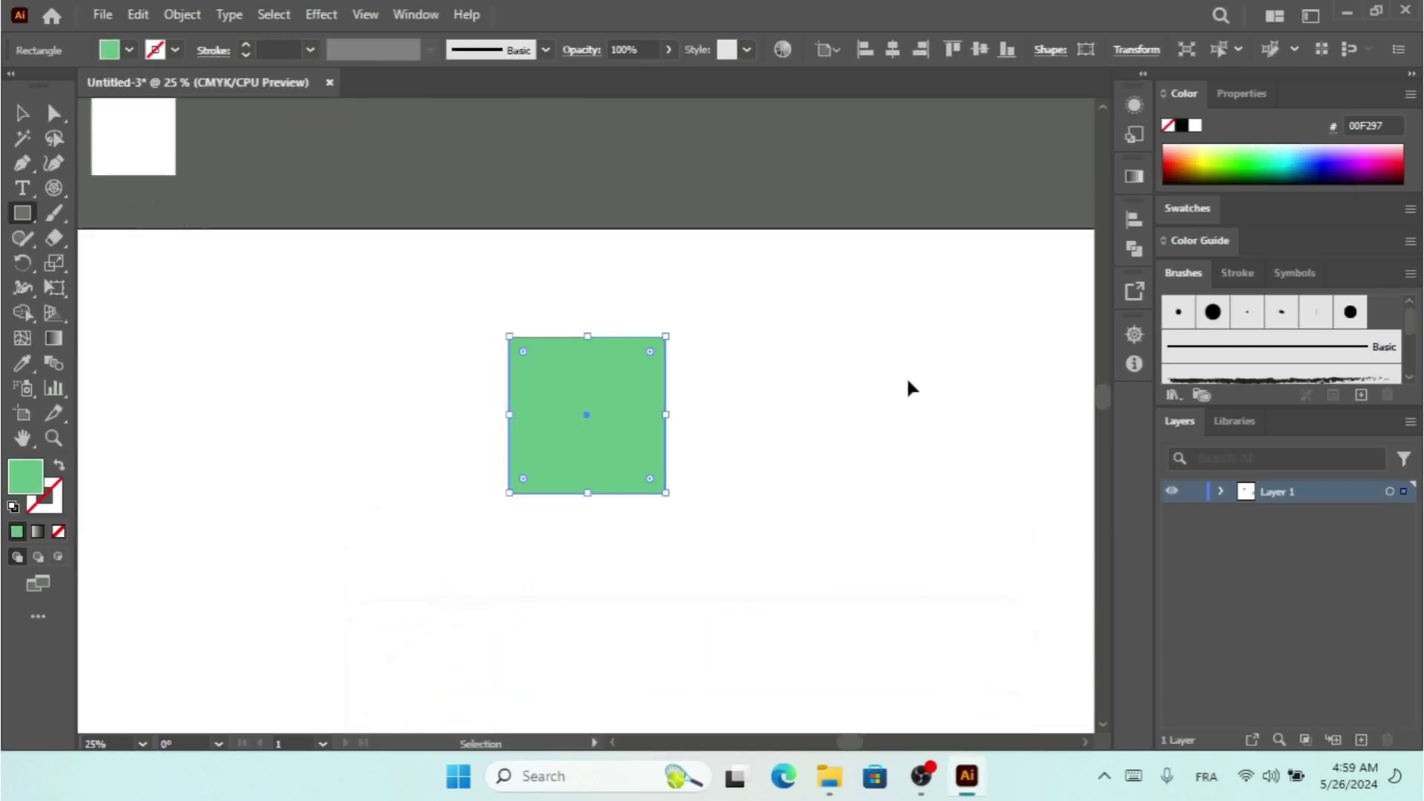
Round the green square's upper-right corner to the maximum so the shape becomes a quarter circle
{"action": "left_click", "coordinate": [54, 114]}
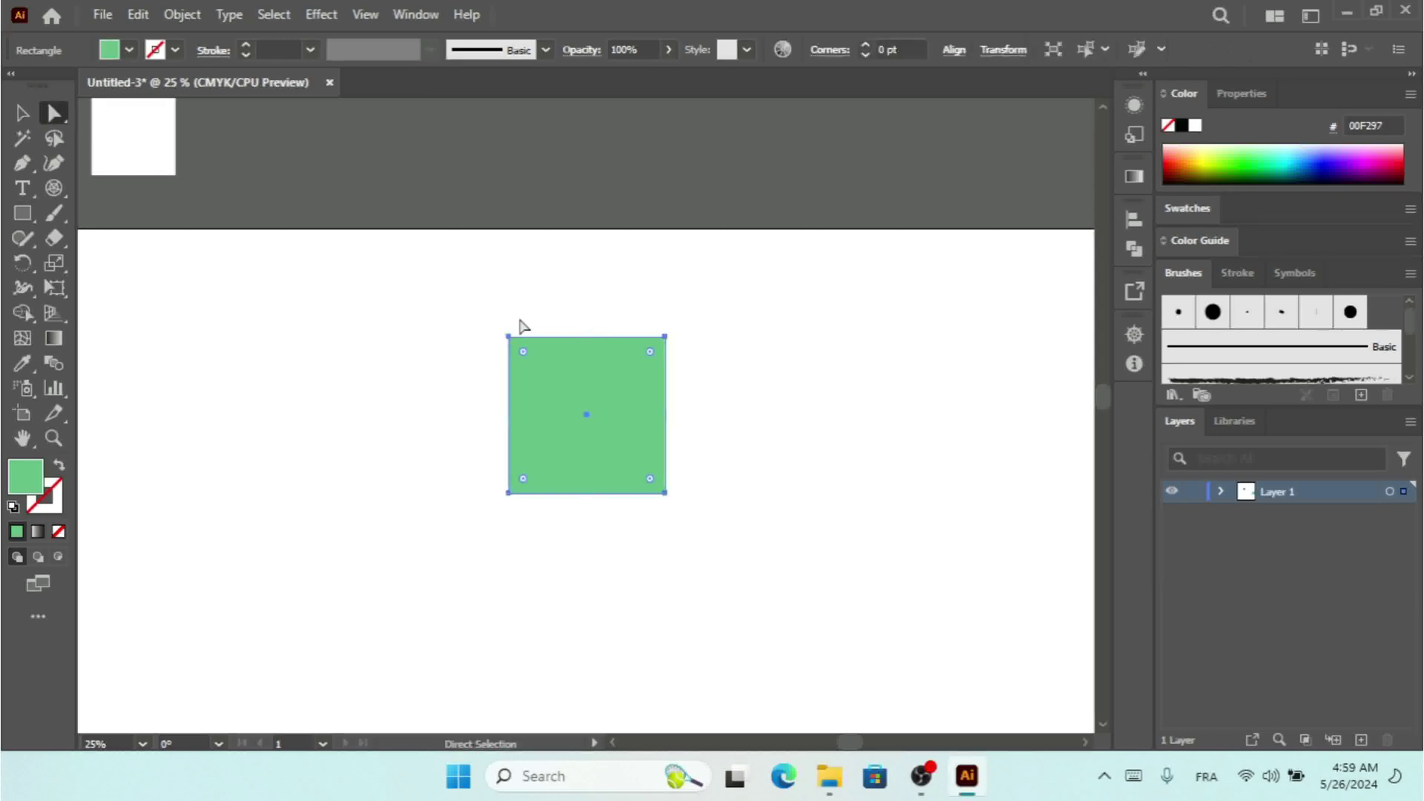
{"action": "left_click_drag", "start_coordinate": [518, 324], "coordinate": [688, 359]}
{"action": "left_click", "coordinate": [664, 339]}
{"action": "left_click_drag", "start_coordinate": [652, 356], "coordinate": [372, 623]}
{"action": "left_click", "coordinate": [22, 113]}
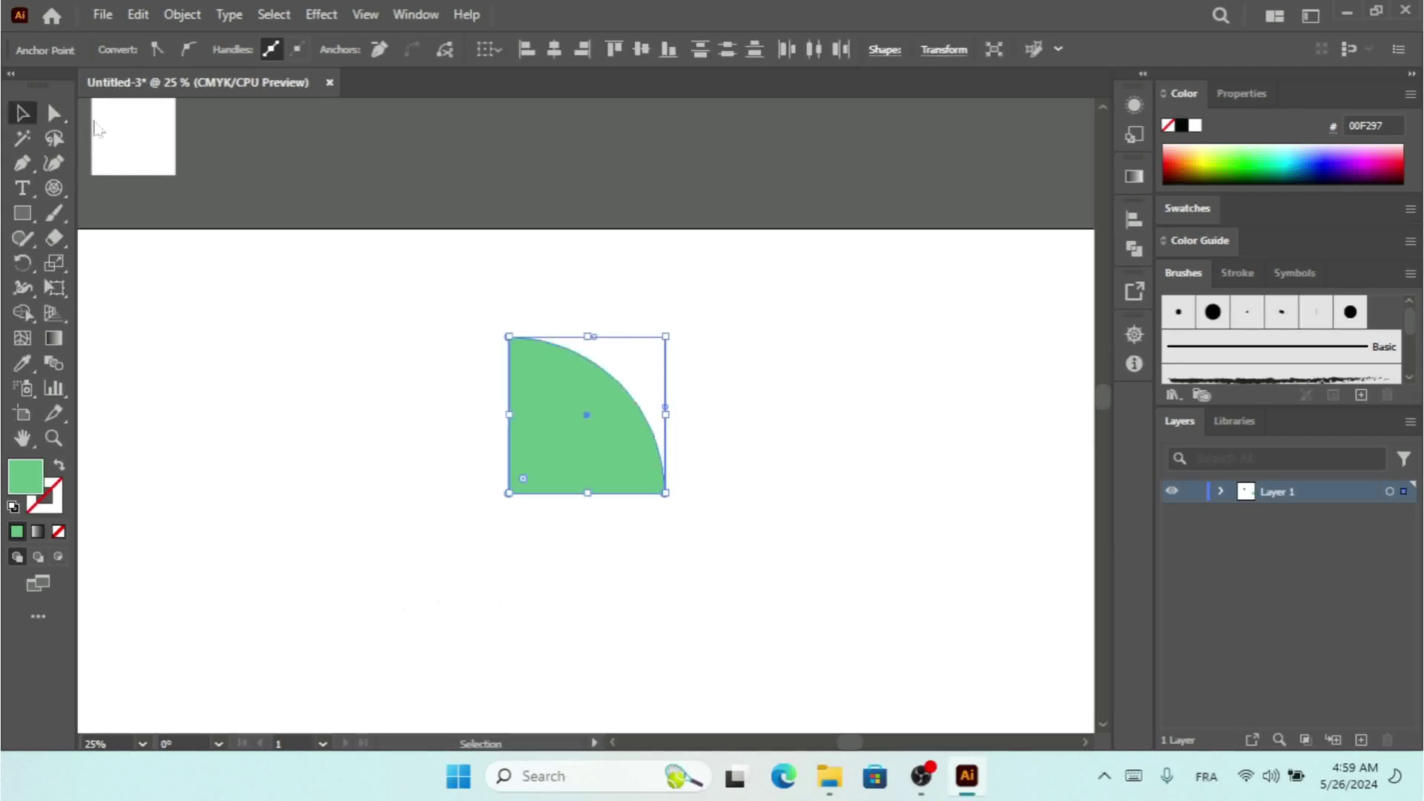
{"action": "left_click", "coordinate": [386, 331]}
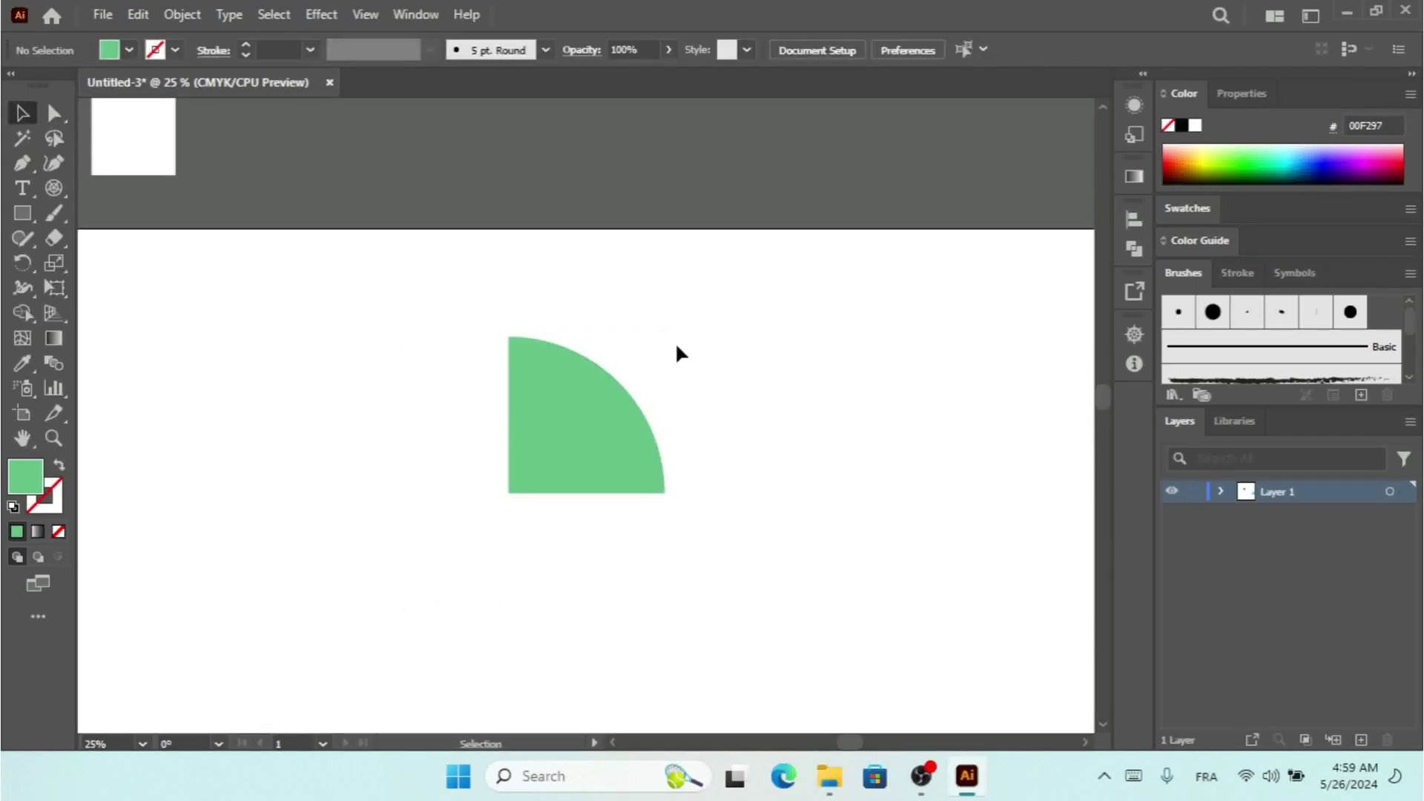
{"action": "left_click", "coordinate": [594, 391]}
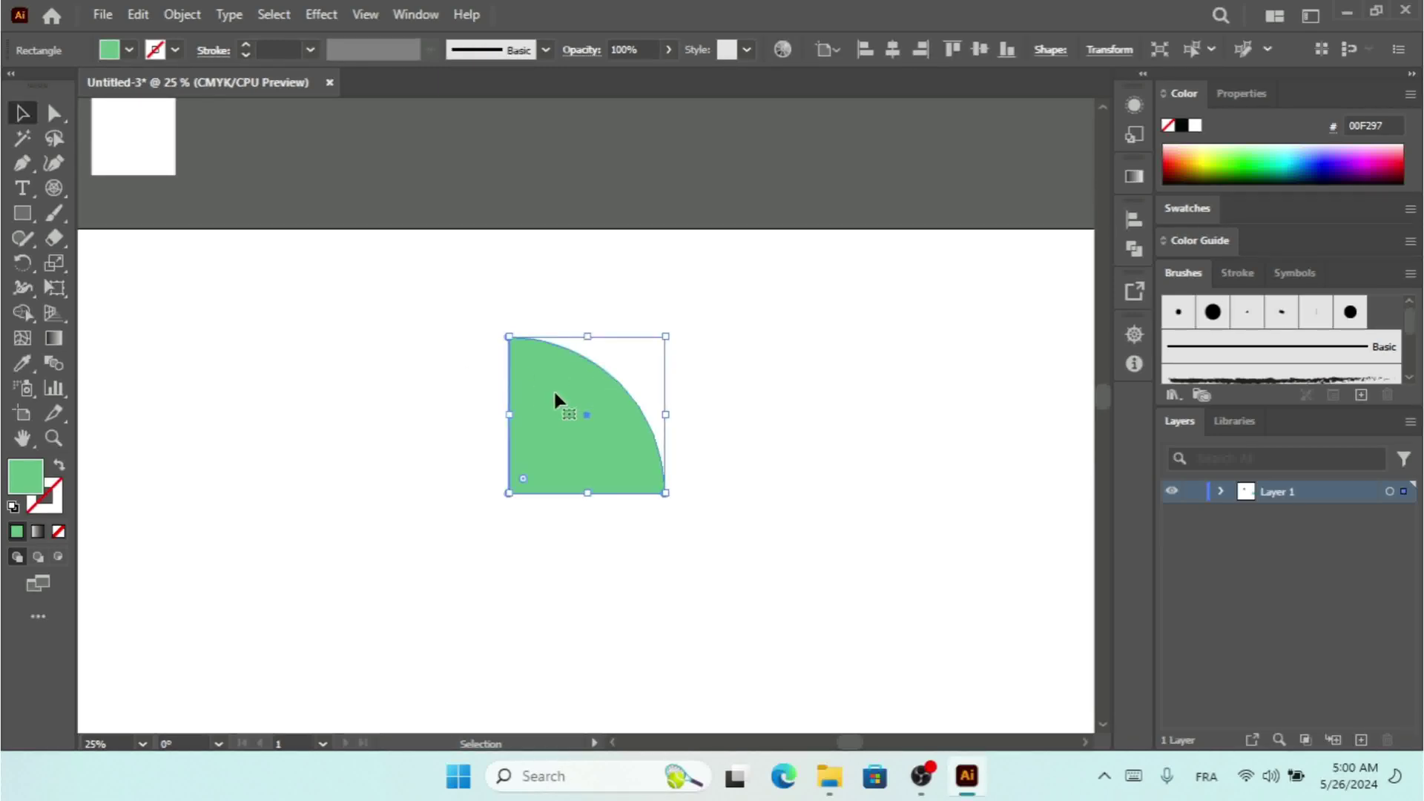
{"action": "left_click", "coordinate": [184, 16]}
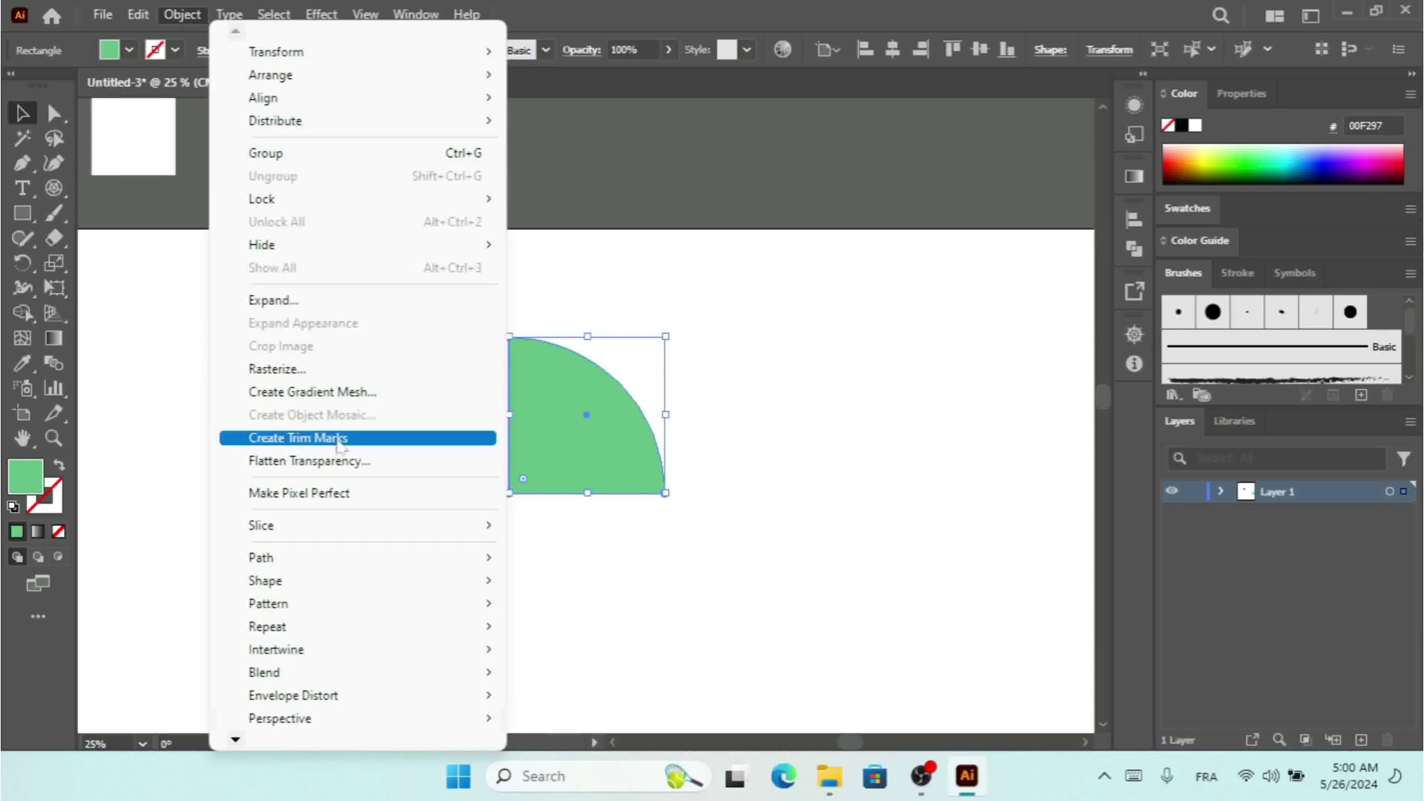
{"action": "mouse_move", "coordinate": [379, 625]}
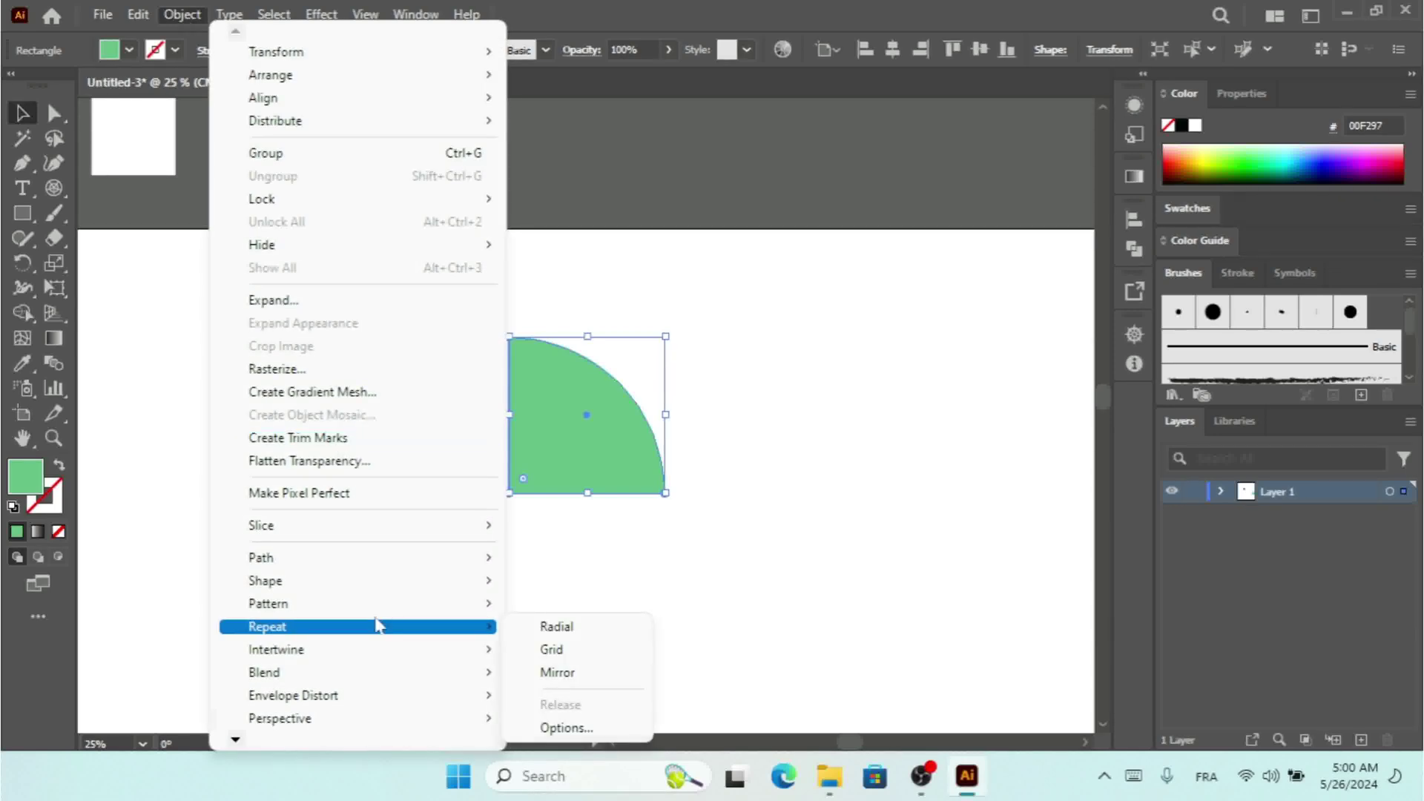
{"action": "left_click", "coordinate": [575, 629]}
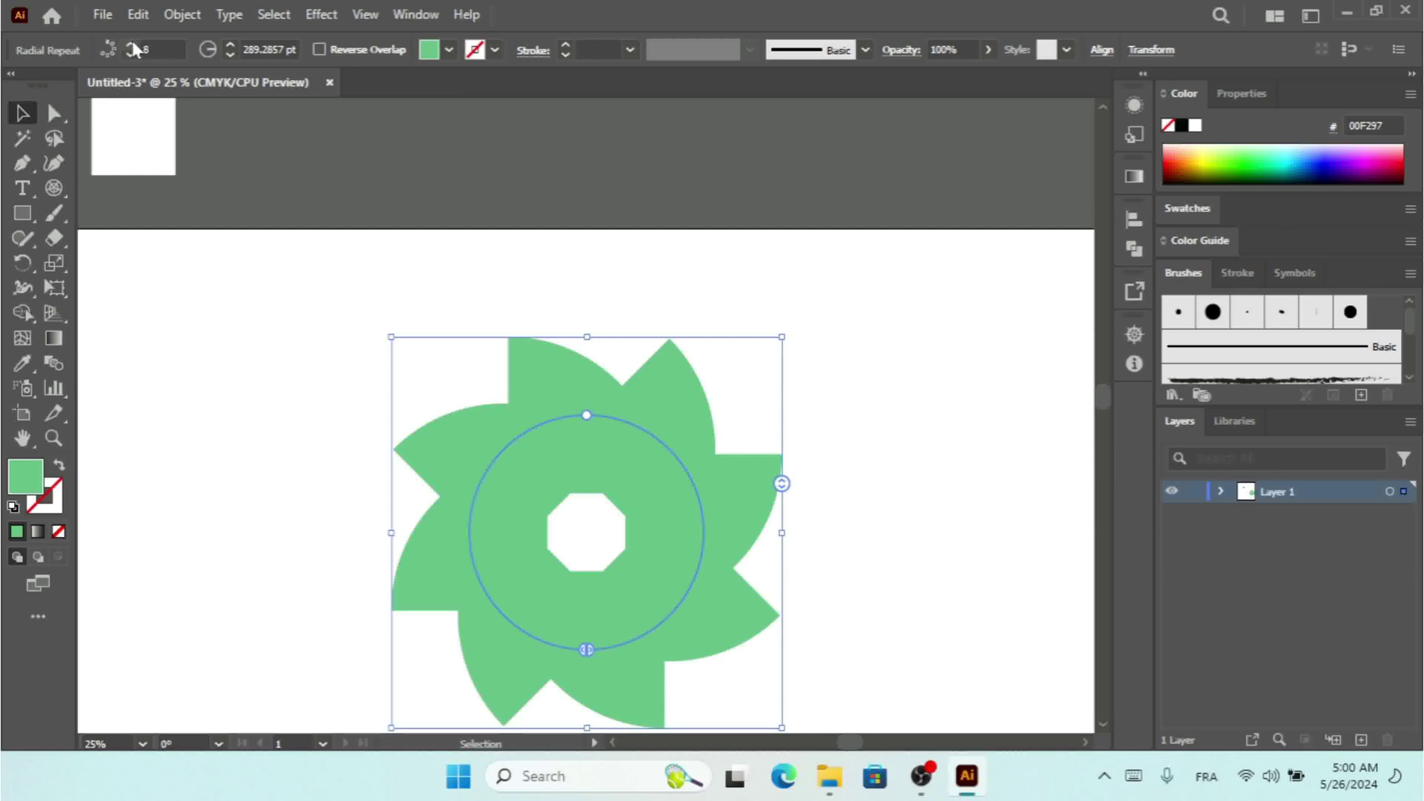
{"action": "left_click", "coordinate": [332, 344]}
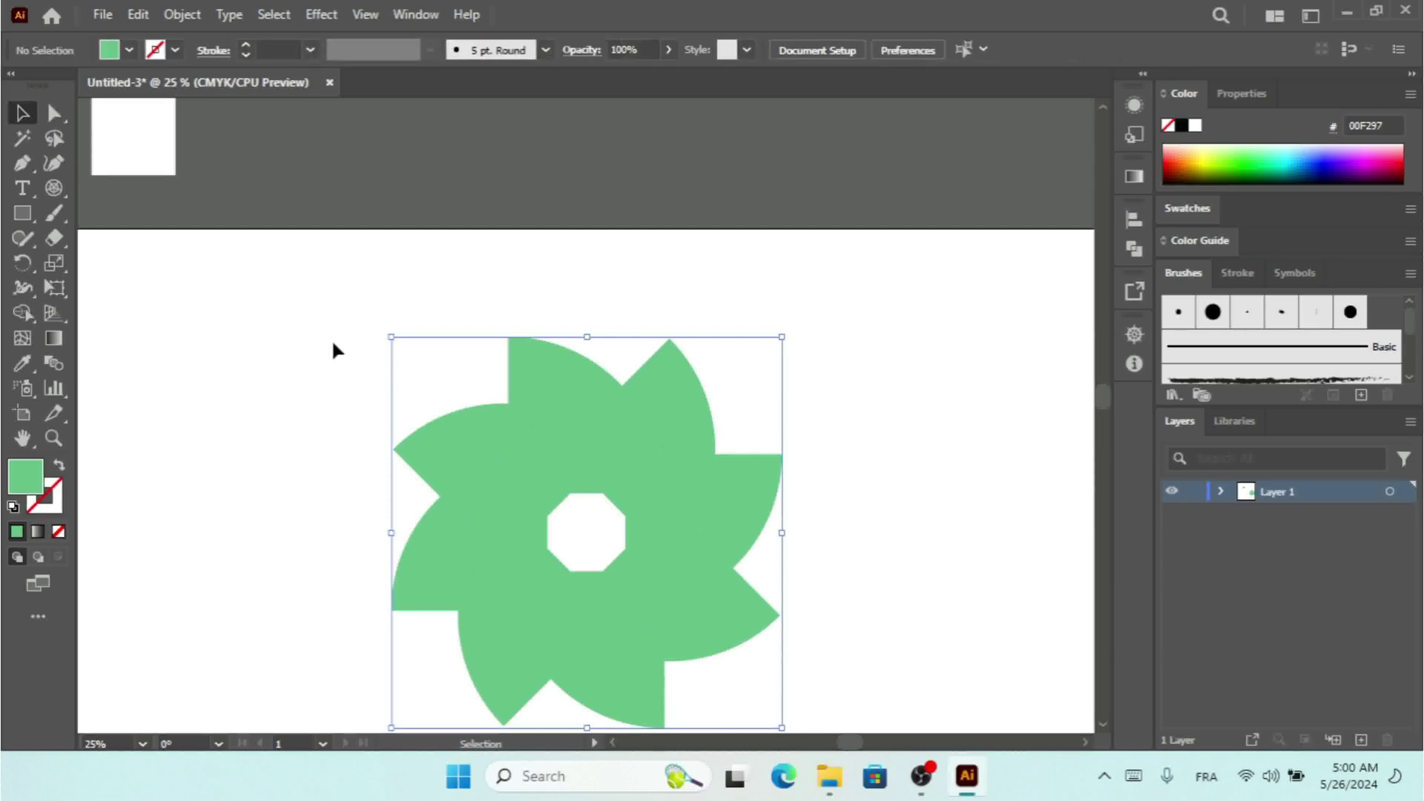
{"action": "key", "text": "ctrl+z"}
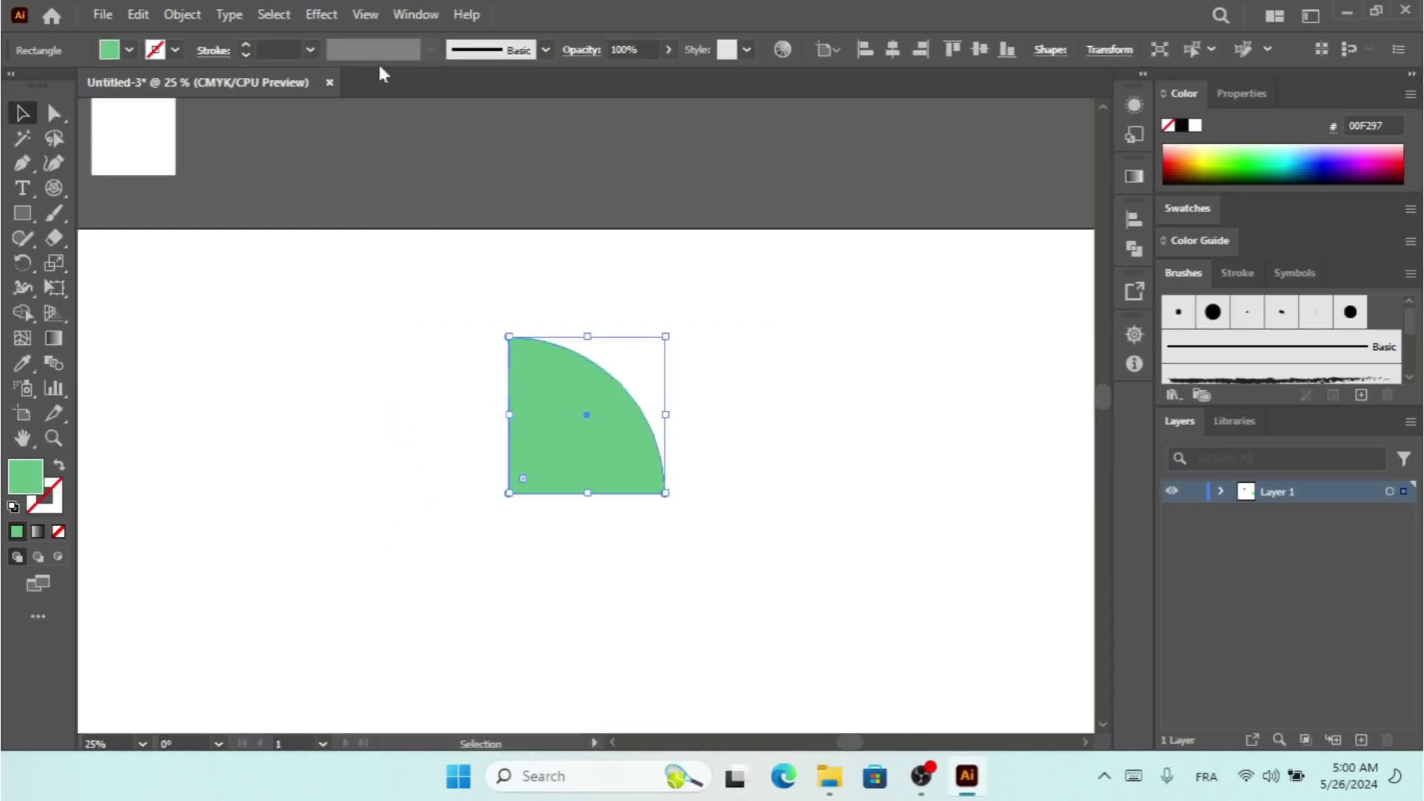
Swap the quarter circle's fill and stroke so only a green outline remains, and set the stroke weight to 0.125 in
{"action": "left_click", "coordinate": [60, 468]}
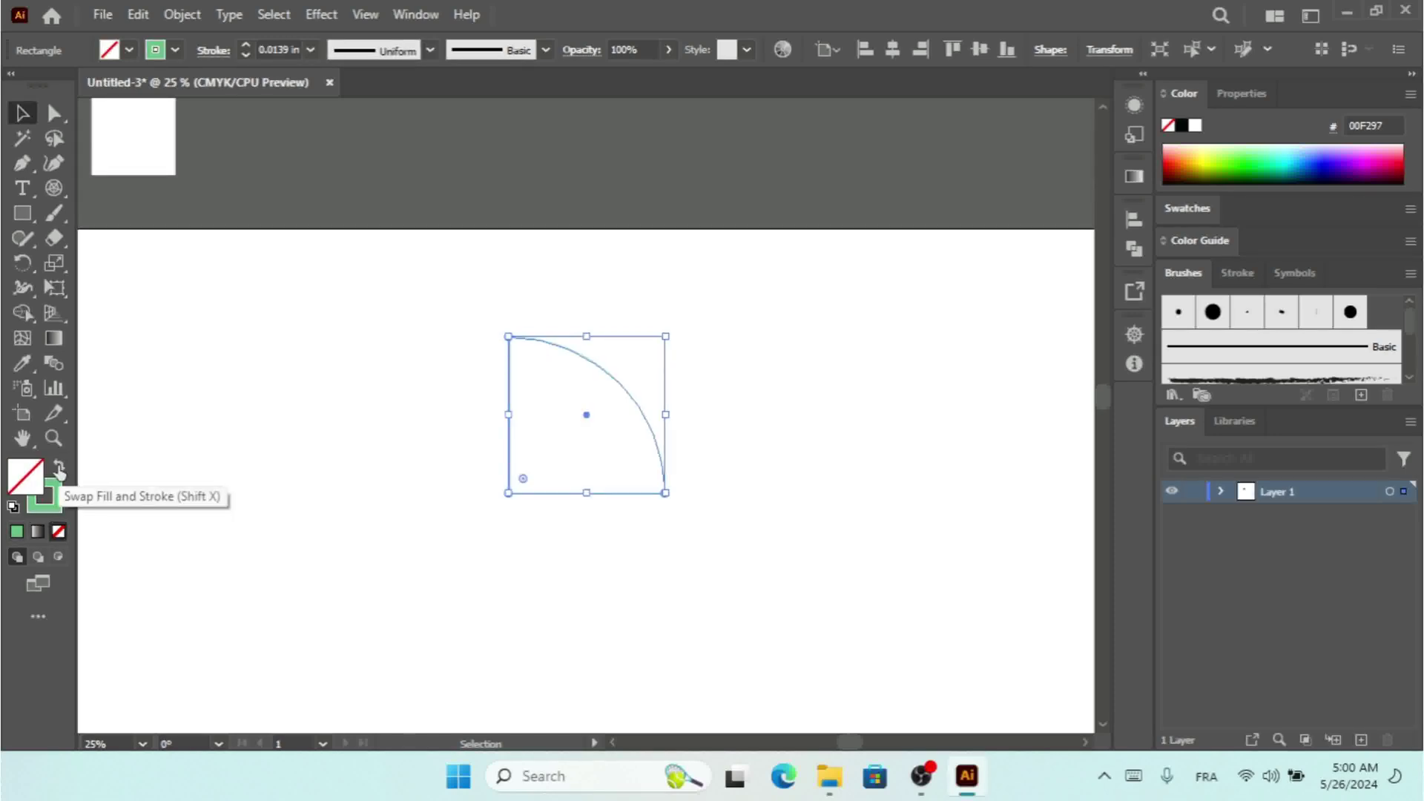
{"action": "left_click", "coordinate": [479, 410]}
{"action": "left_click_drag", "start_coordinate": [423, 308], "coordinate": [691, 558]}
{"action": "left_click", "coordinate": [247, 45]}
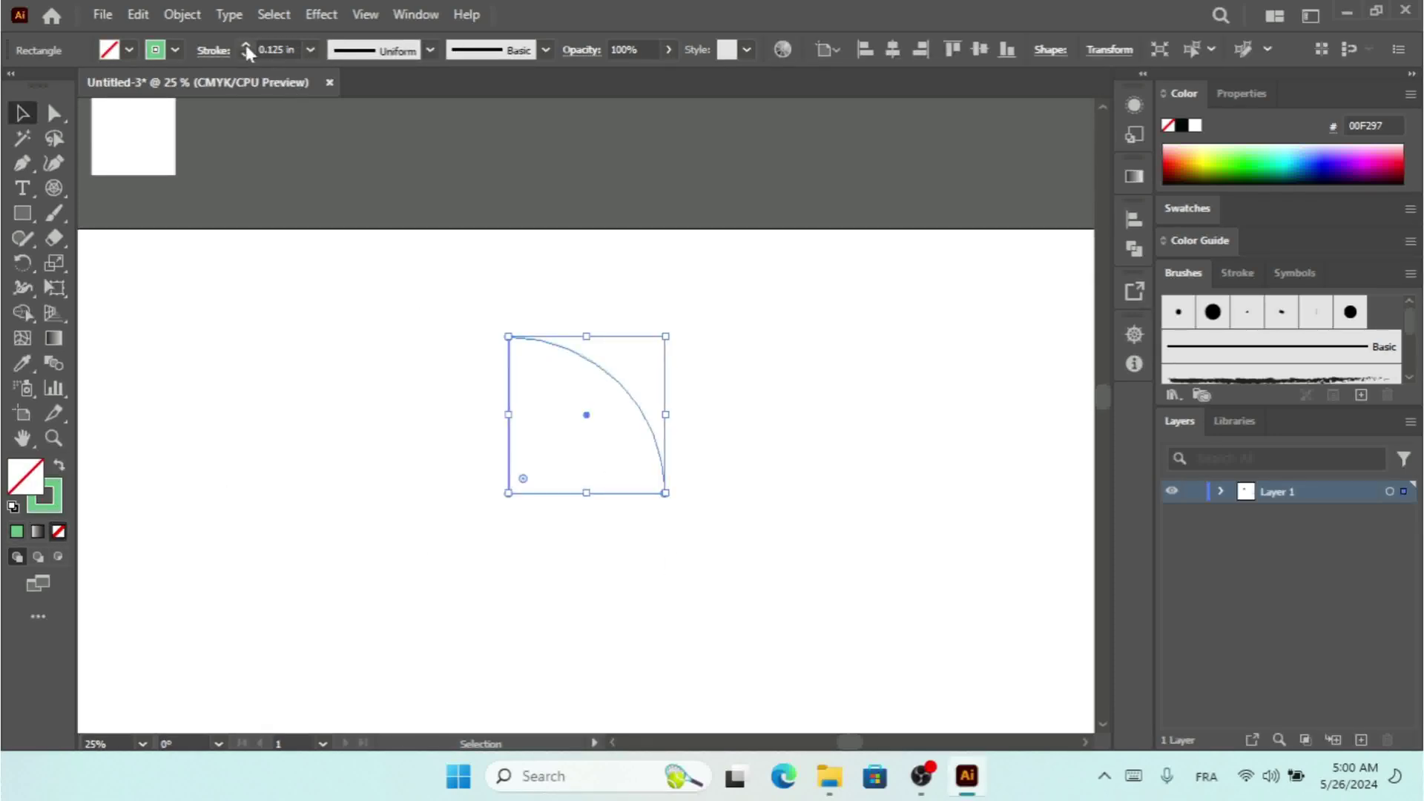
Apply a radial repeat to the outlined quarter circle with 10 instances
{"action": "left_click", "coordinate": [180, 15]}
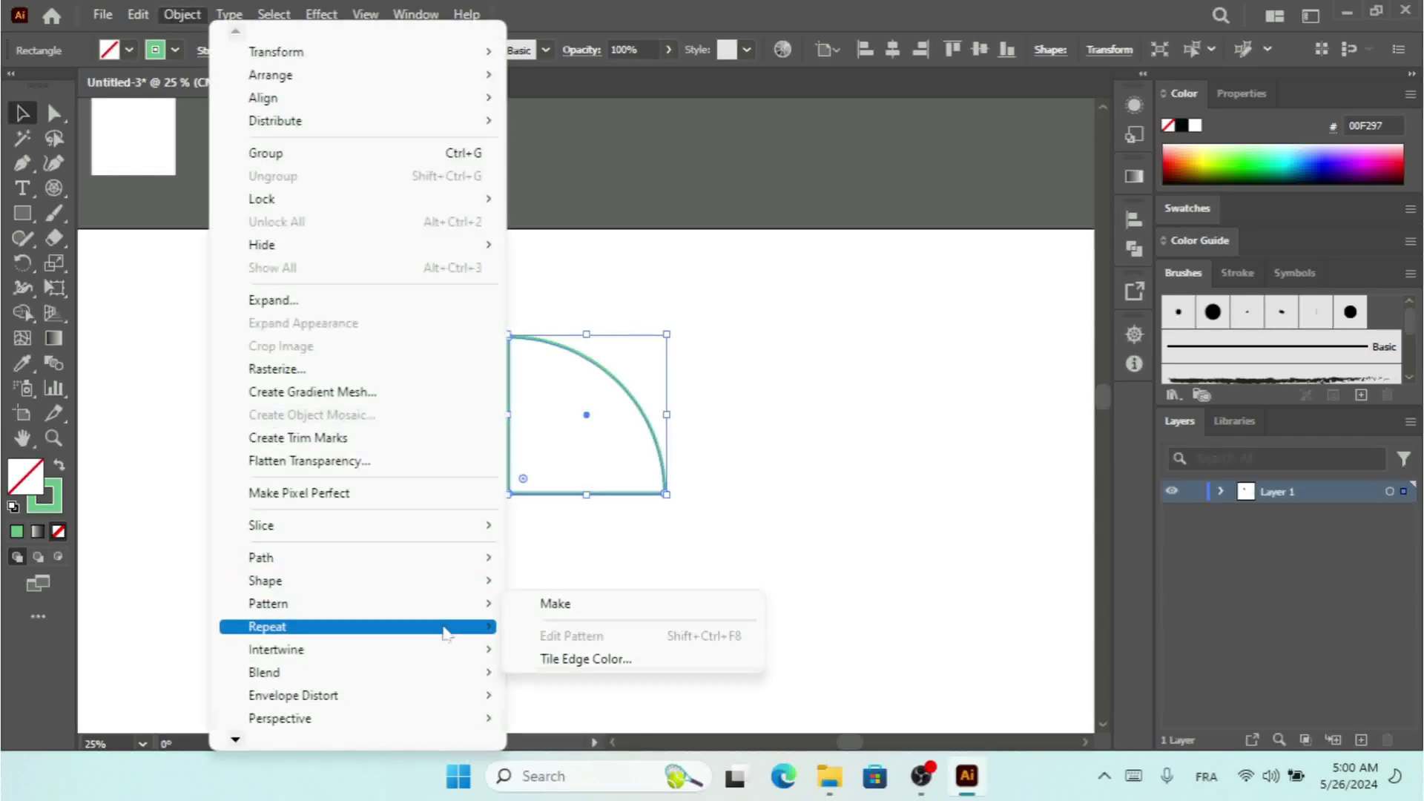
{"action": "mouse_move", "coordinate": [447, 629]}
{"action": "left_click", "coordinate": [576, 628]}
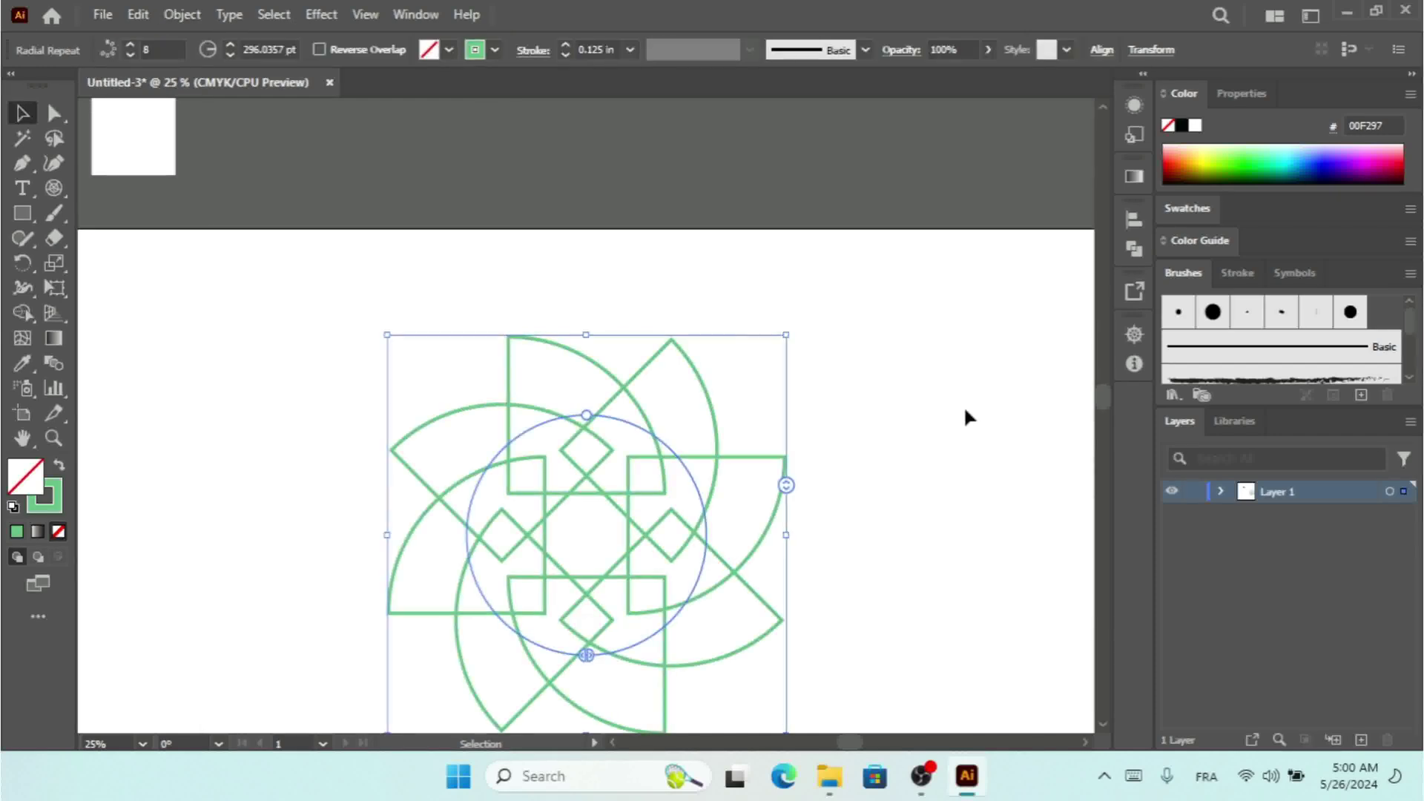
{"action": "left_click", "coordinate": [132, 45]}
{"action": "left_click", "coordinate": [131, 46]}
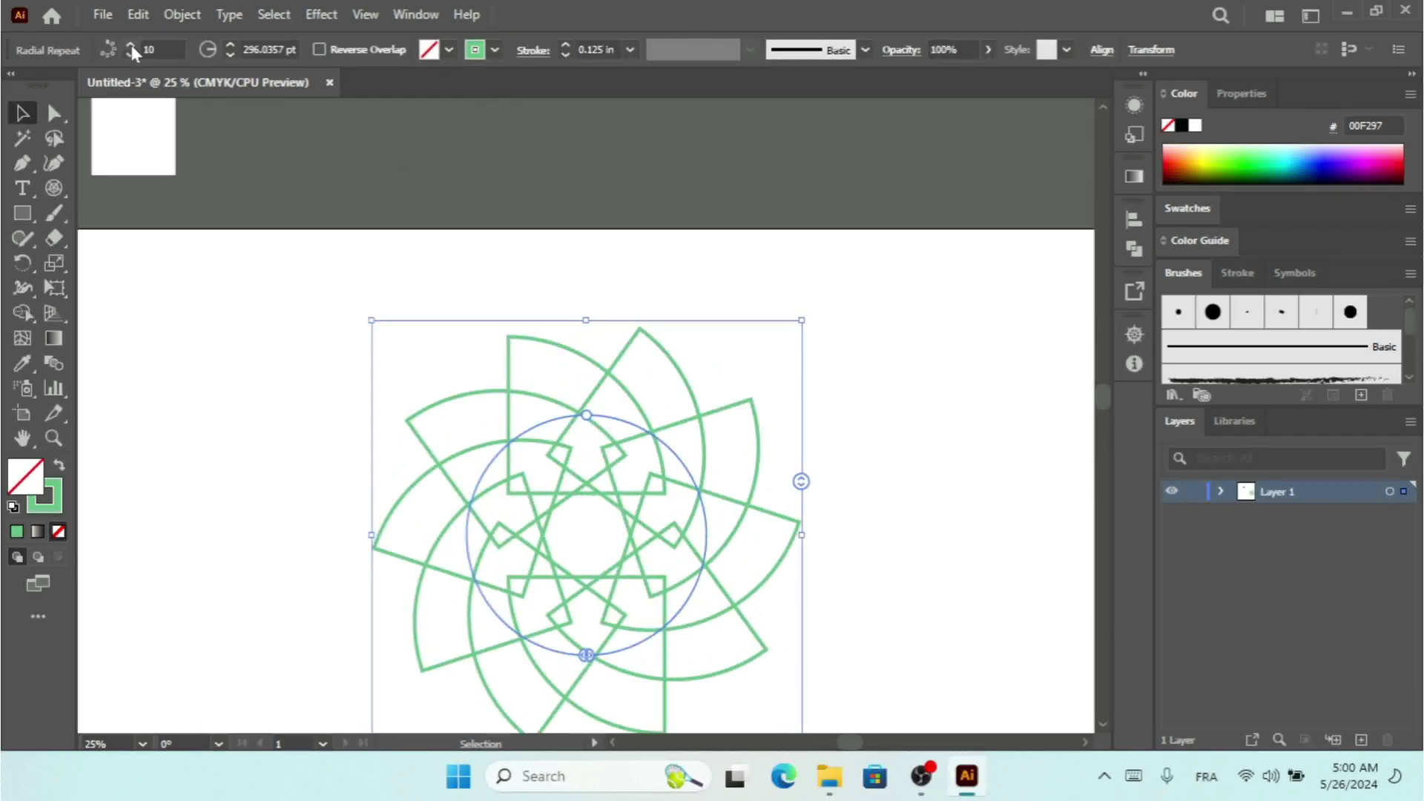
{"action": "left_click", "coordinate": [132, 45]}
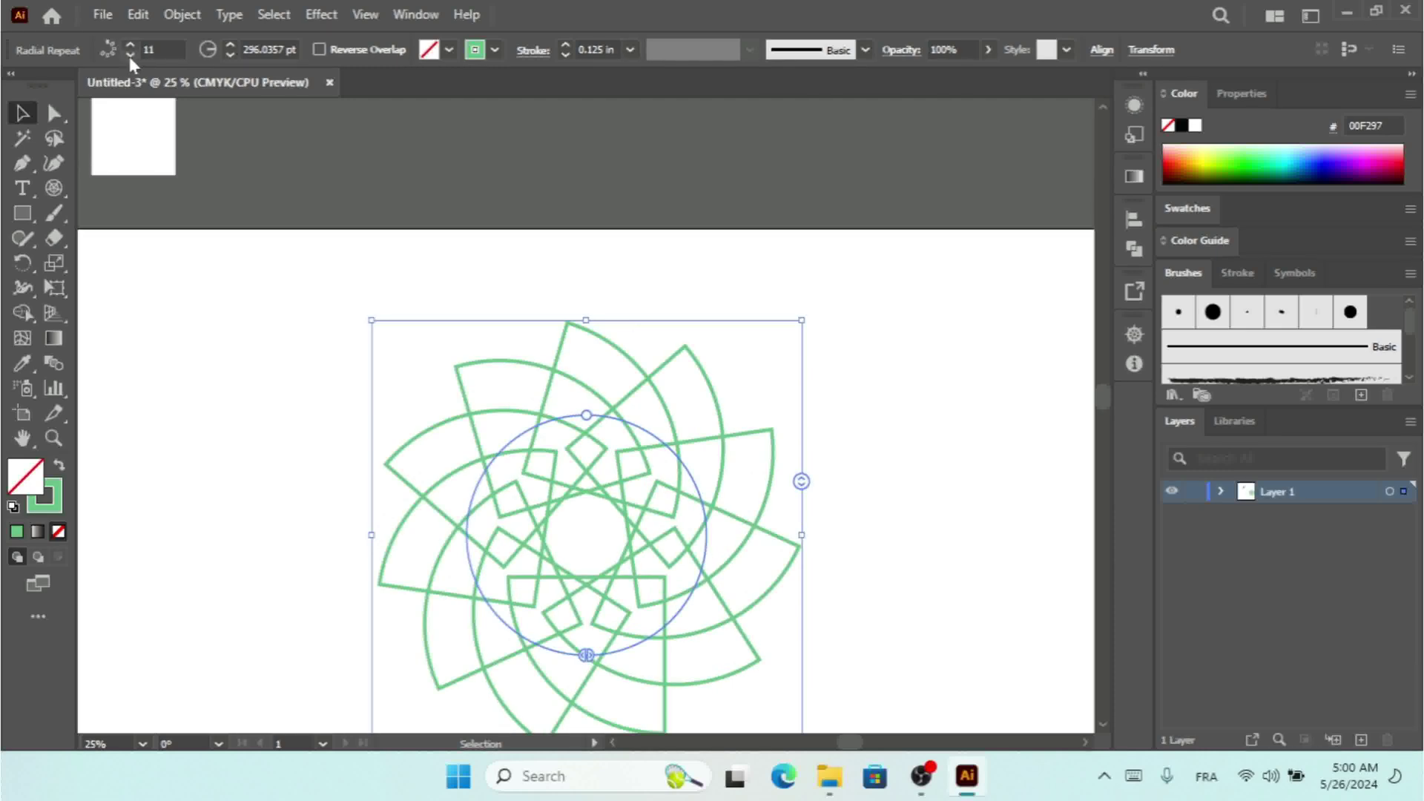
{"action": "left_click", "coordinate": [131, 55]}
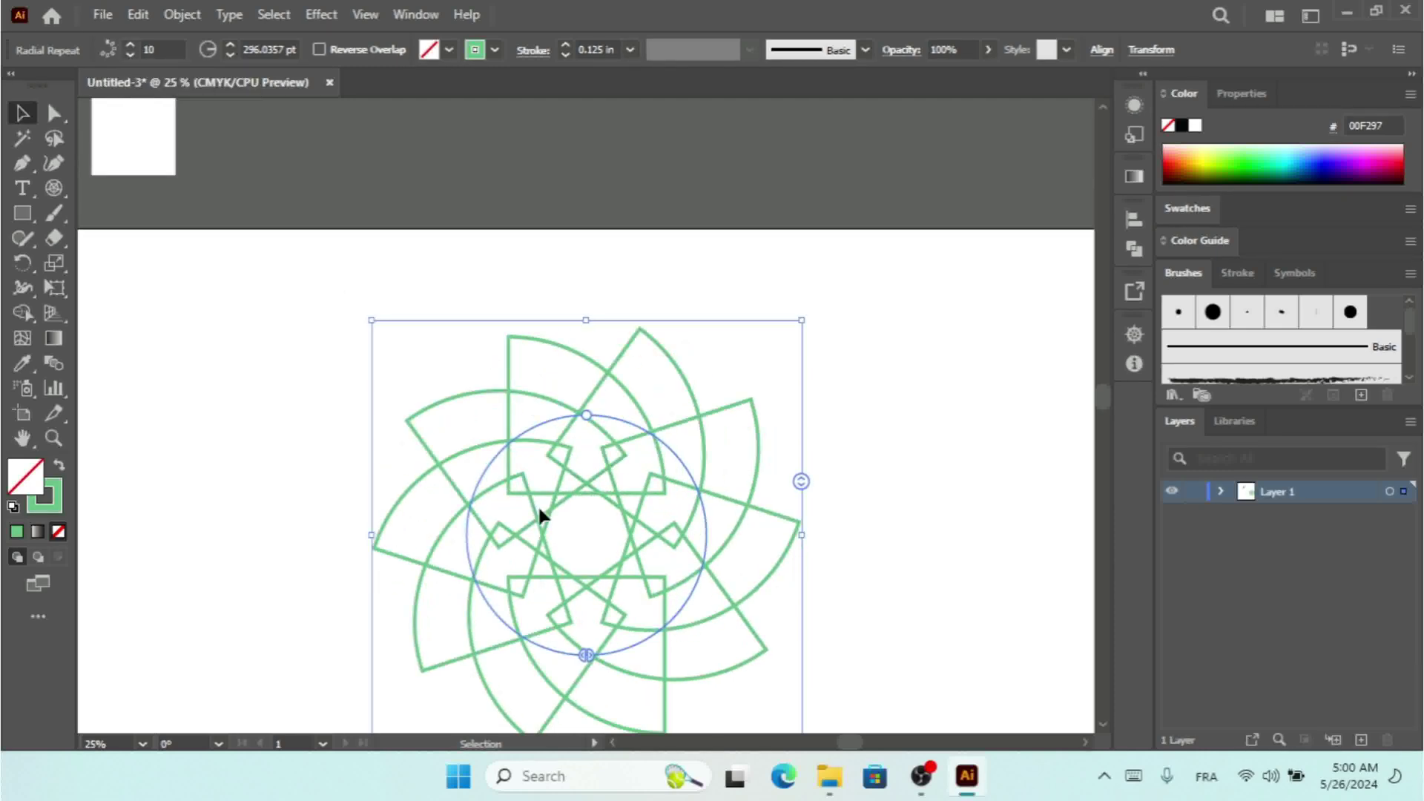
Expand the radial repeat into editable paths
{"action": "left_click", "coordinate": [140, 16]}
{"action": "left_click", "coordinate": [141, 22]}
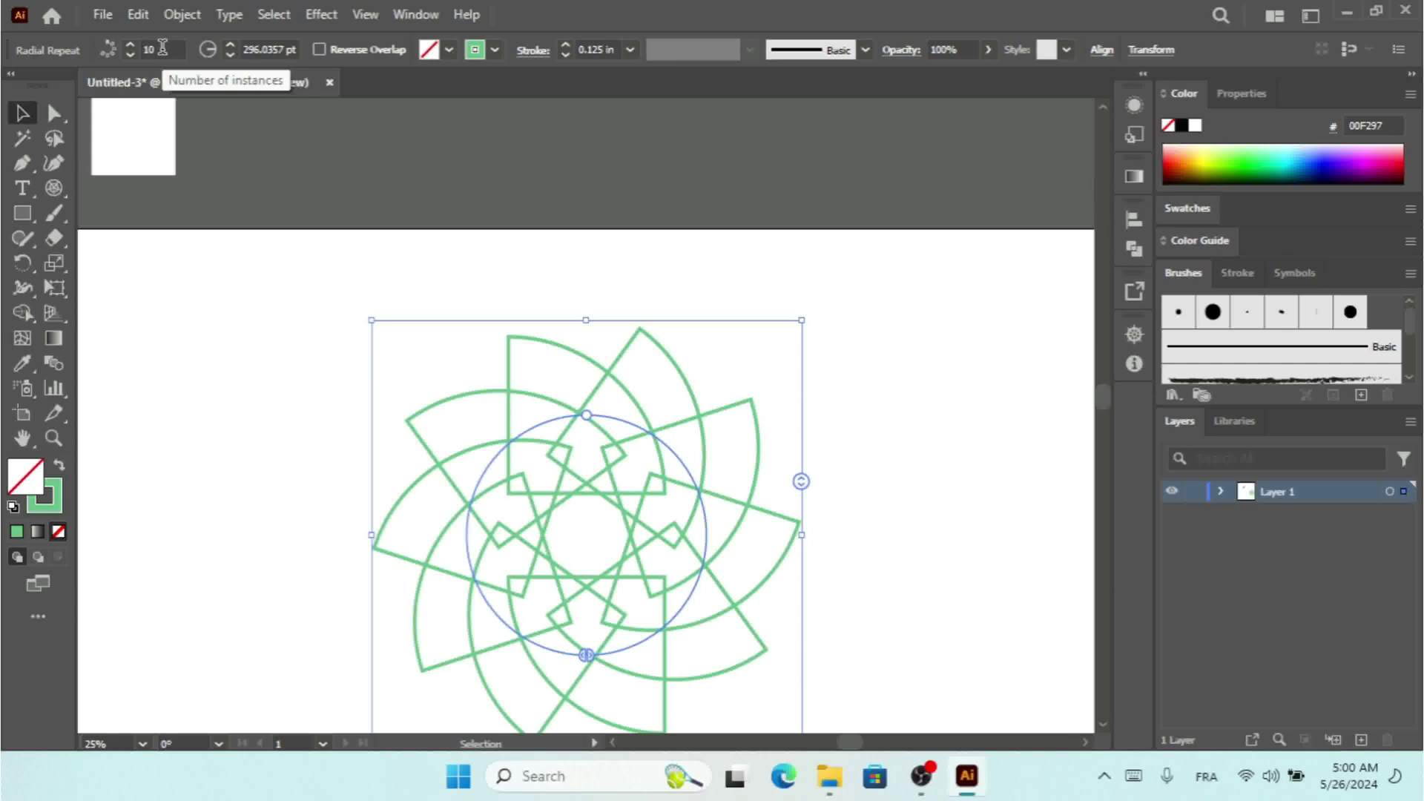
{"action": "left_click", "coordinate": [139, 15]}
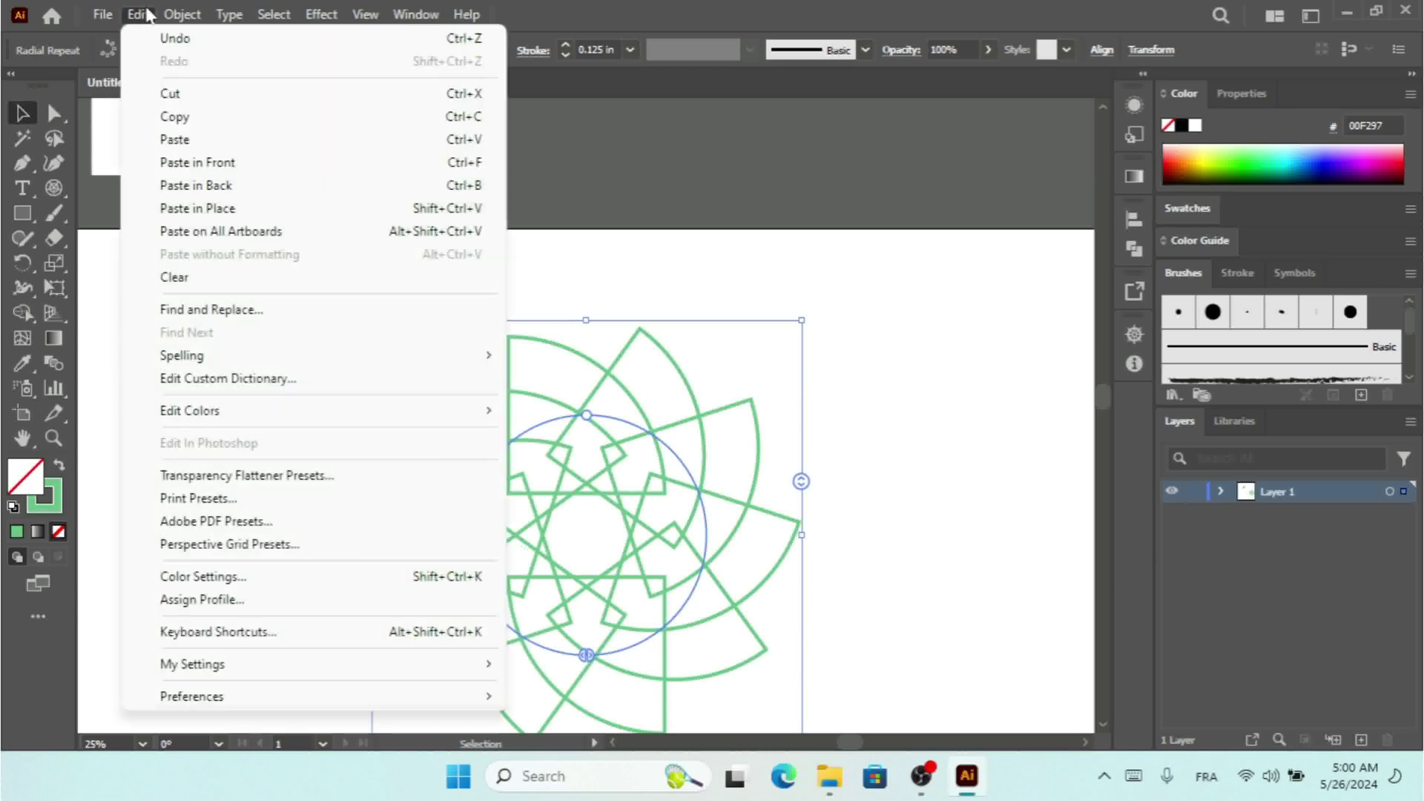
{"action": "mouse_move", "coordinate": [171, 15]}
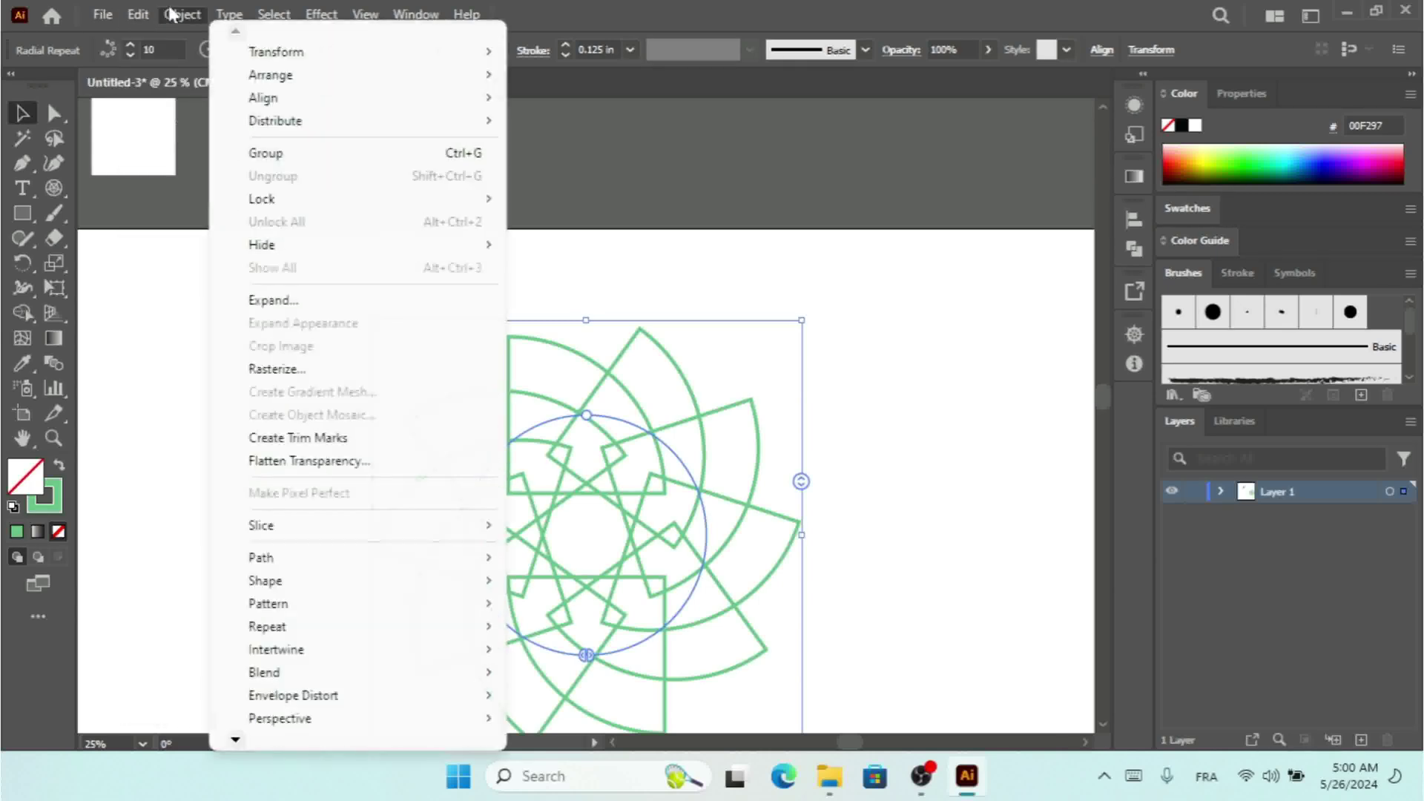
{"action": "left_click", "coordinate": [295, 303]}
{"action": "left_click", "coordinate": [1083, 528]}
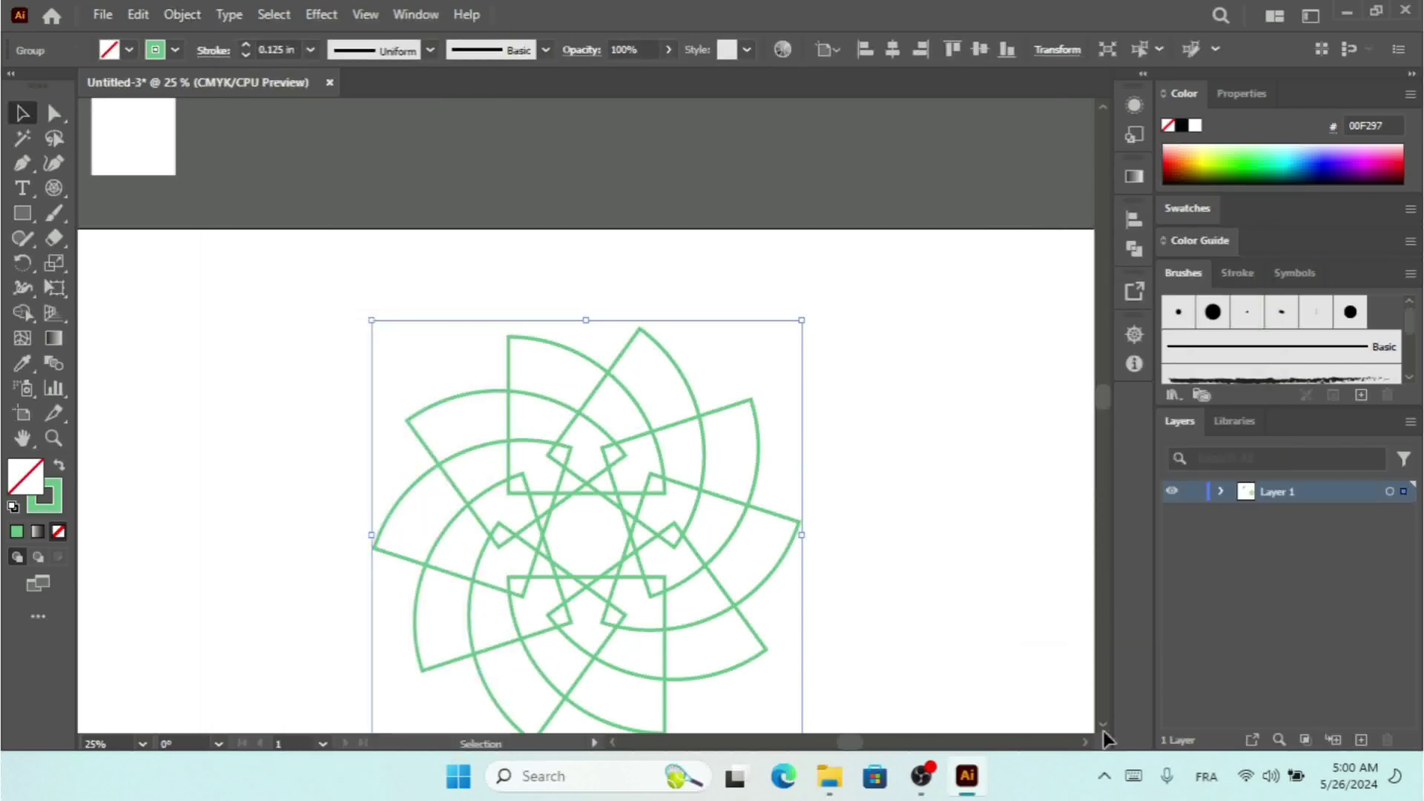
Remove the large outer petal regions around the expanded pattern with the Shape Builder tool
{"action": "scroll", "coordinate": [1104, 735], "scroll_direction": "down", "scroll_amount": 1}
{"action": "scroll", "coordinate": [1107, 740], "scroll_direction": "down", "scroll_amount": 1}
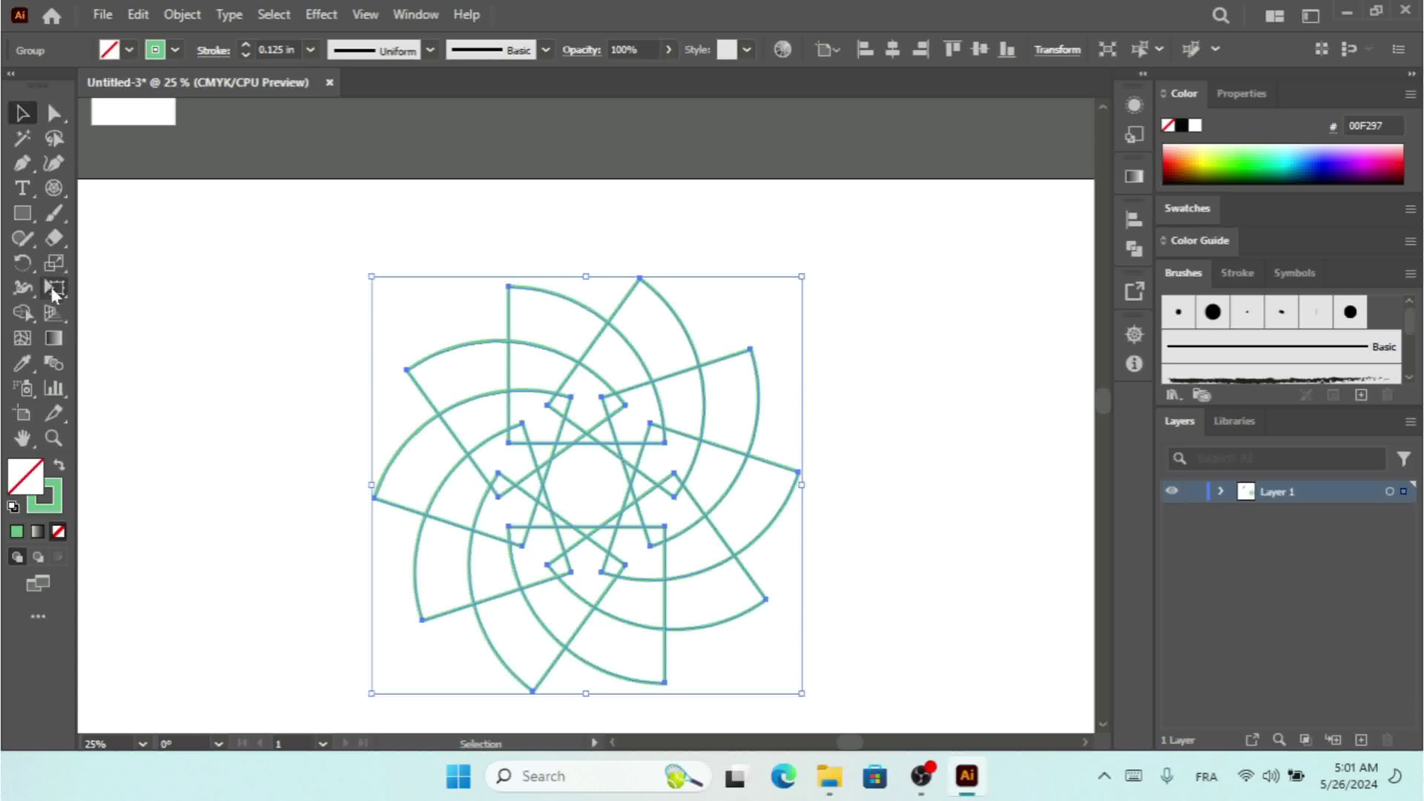
{"action": "left_click", "coordinate": [23, 312]}
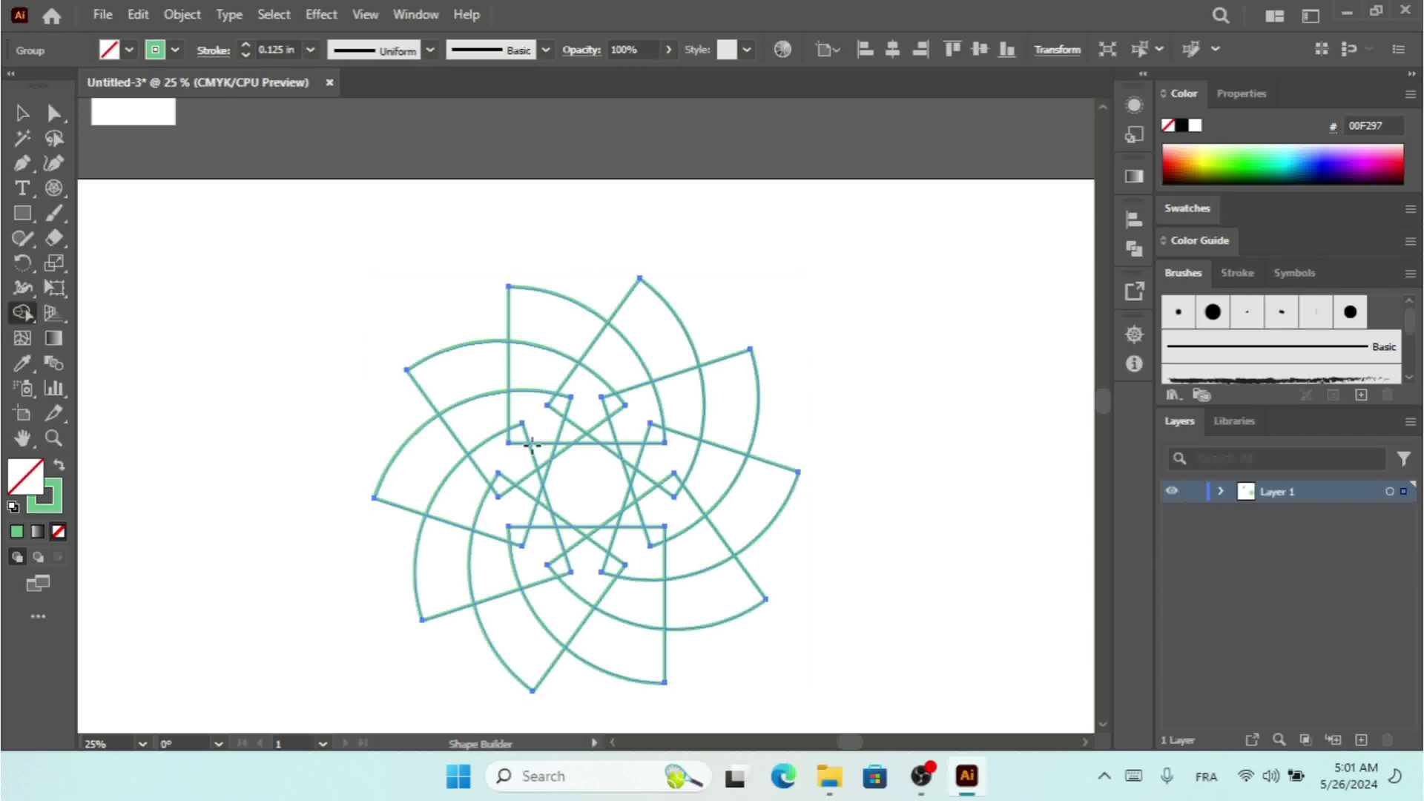
{"action": "mouse_move", "coordinate": [604, 331]}
{"action": "left_mouse_down"}
{"action": "mouse_move", "coordinate": [696, 395]}
{"action": "mouse_move", "coordinate": [694, 521]}
{"action": "mouse_move", "coordinate": [660, 601]}
{"action": "mouse_move", "coordinate": [554, 617]}
{"action": "mouse_move", "coordinate": [467, 544]}
{"action": "mouse_move", "coordinate": [468, 446]}
{"action": "mouse_move", "coordinate": [521, 369]}
{"action": "mouse_move", "coordinate": [601, 310]}
{"action": "mouse_move", "coordinate": [752, 549]}
{"action": "mouse_move", "coordinate": [749, 586]}
{"action": "left_mouse_up"}
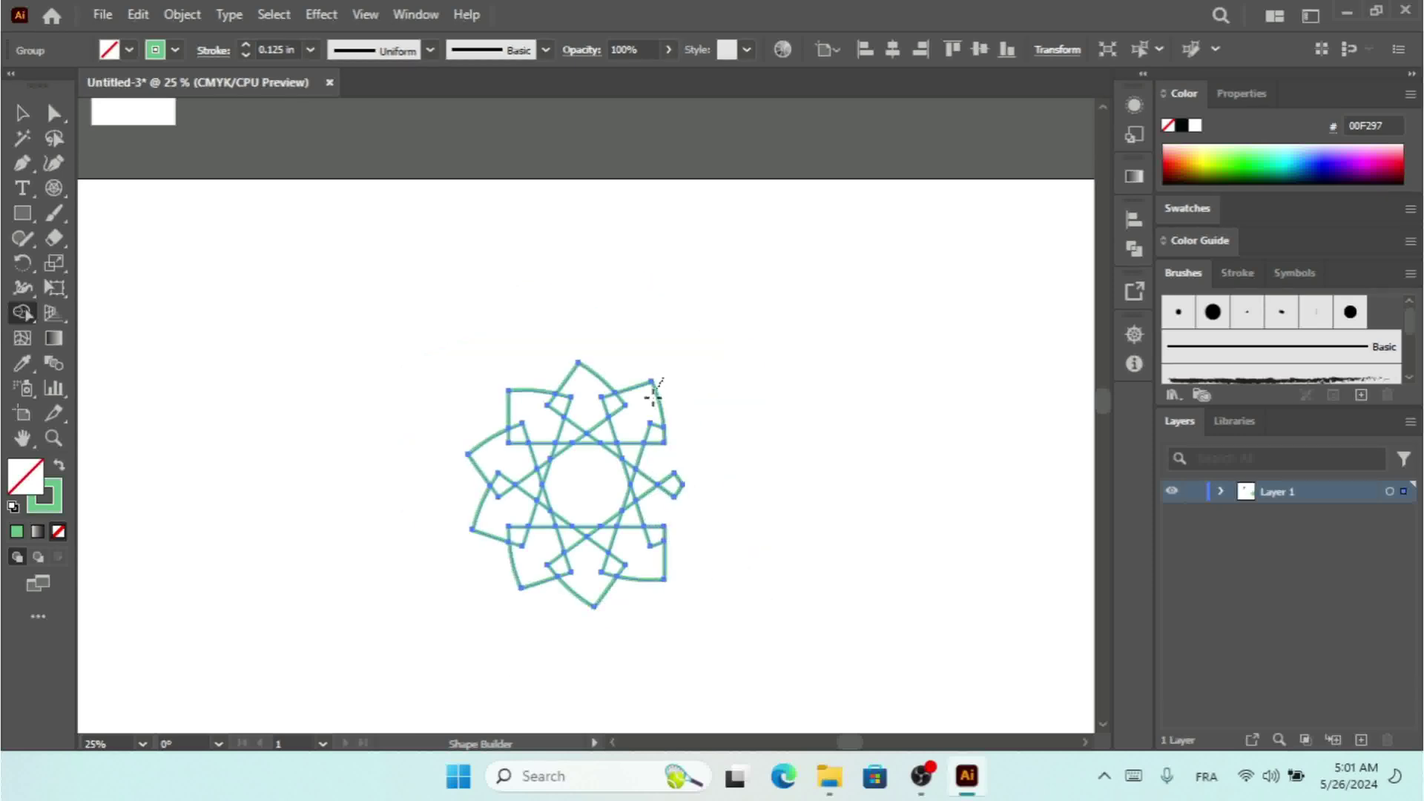
Remove the remaining curved petal pieces between the small tips with Shape Builder, leaving a ten-tipped star outline
{"action": "left_click", "coordinate": [589, 375], "text": "alt"}
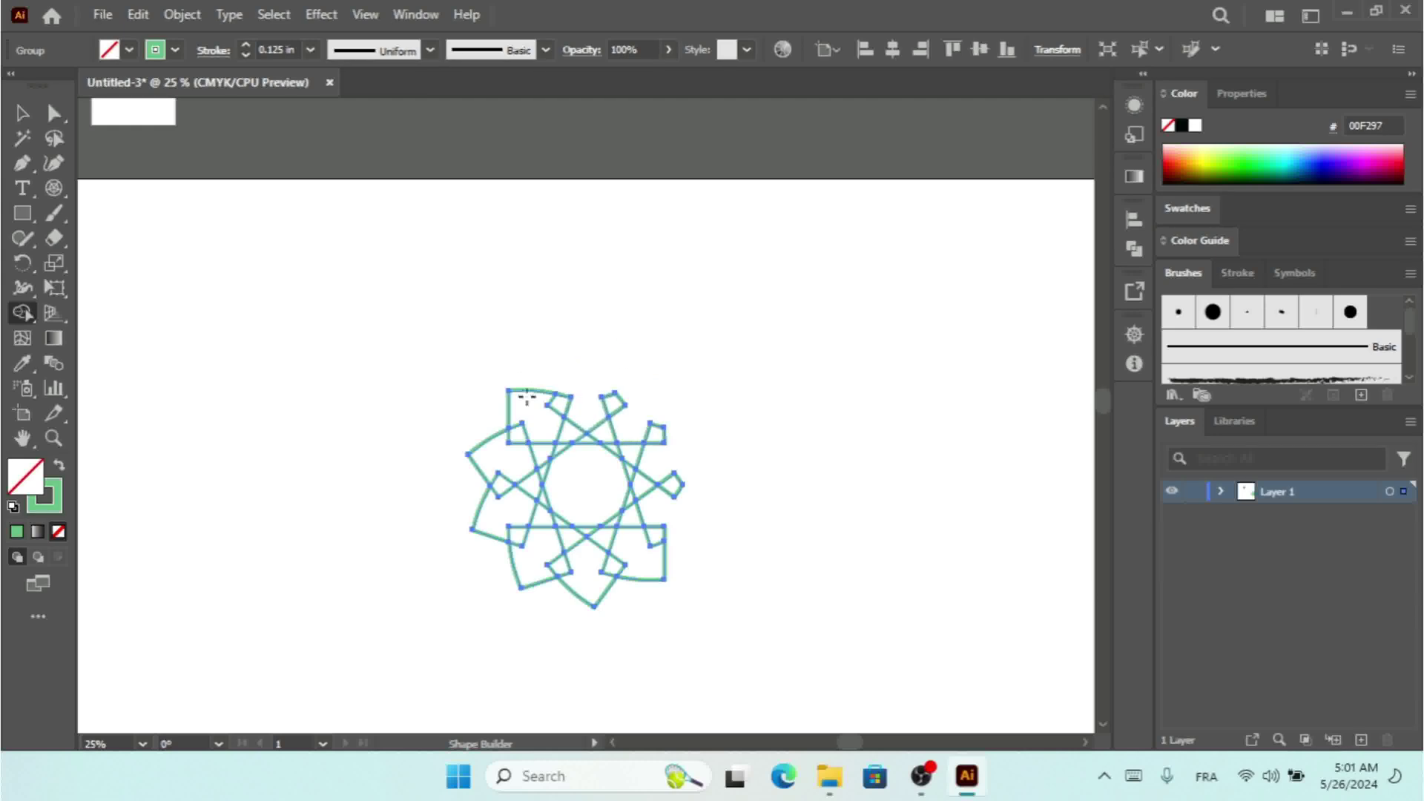
{"action": "left_click", "coordinate": [527, 404], "text": "alt"}
{"action": "left_click", "coordinate": [473, 448], "text": "alt"}
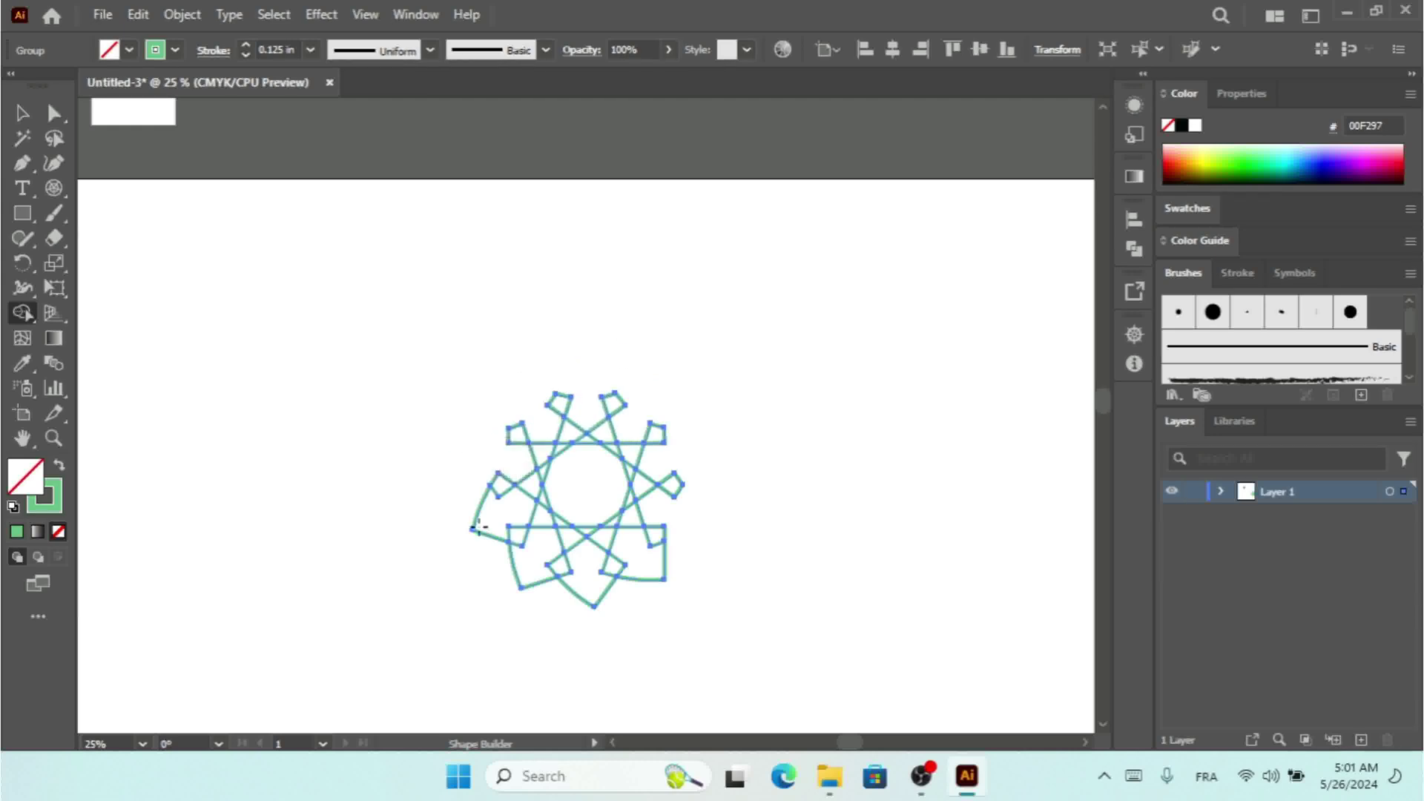
{"action": "left_click", "coordinate": [479, 519], "text": "alt"}
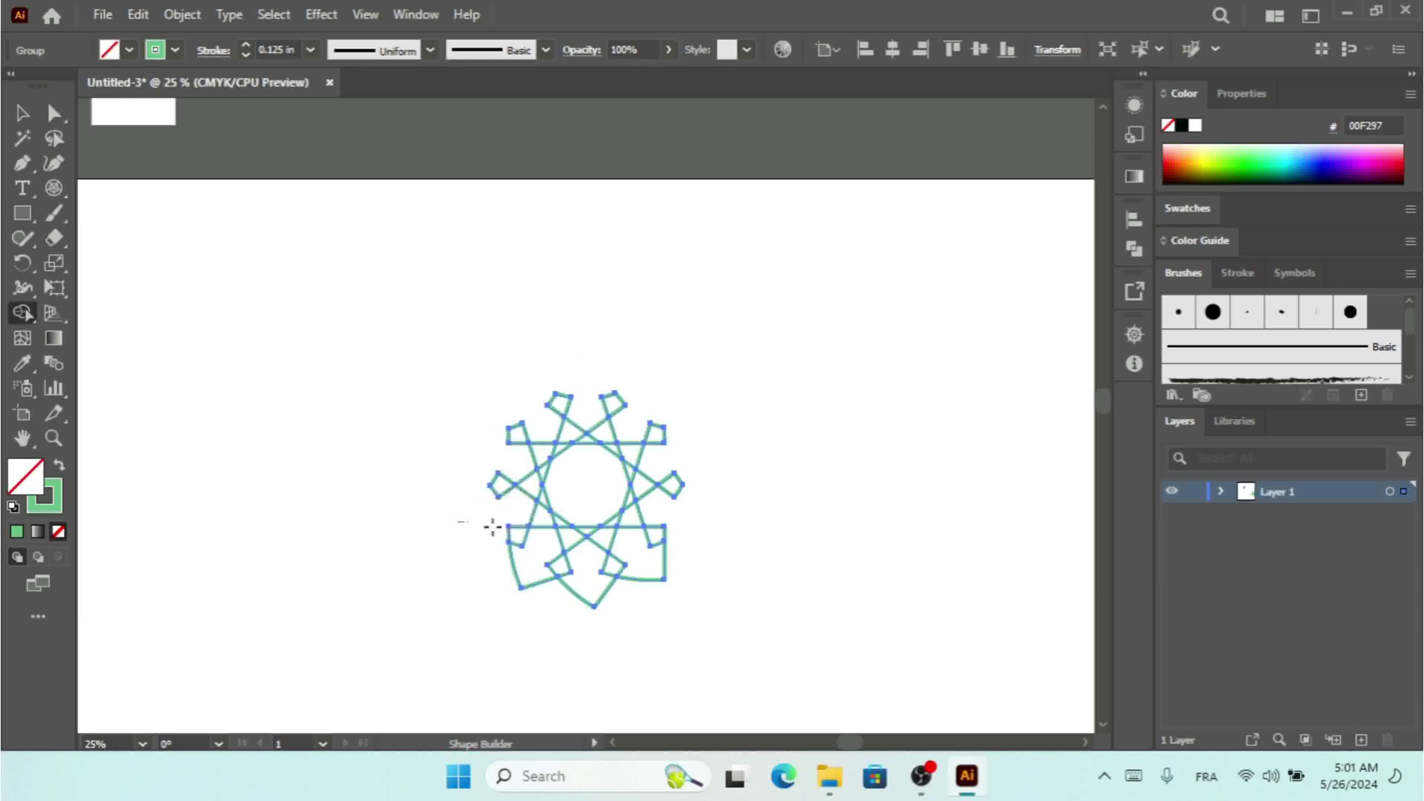
{"action": "left_click", "coordinate": [534, 575], "text": "alt"}
{"action": "left_click", "coordinate": [592, 593], "text": "alt"}
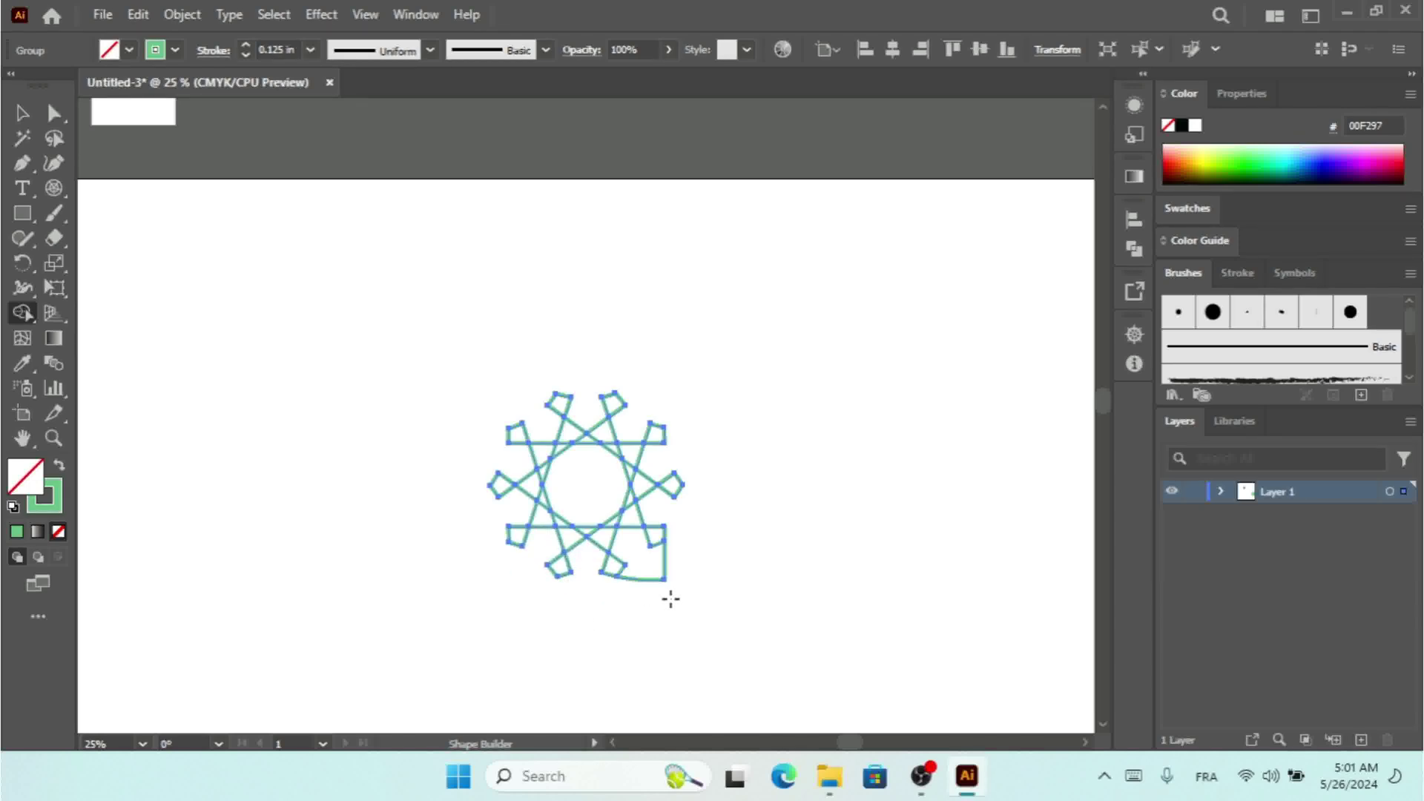
{"action": "left_click", "coordinate": [647, 564], "text": "alt"}
{"action": "left_click", "coordinate": [23, 113]}
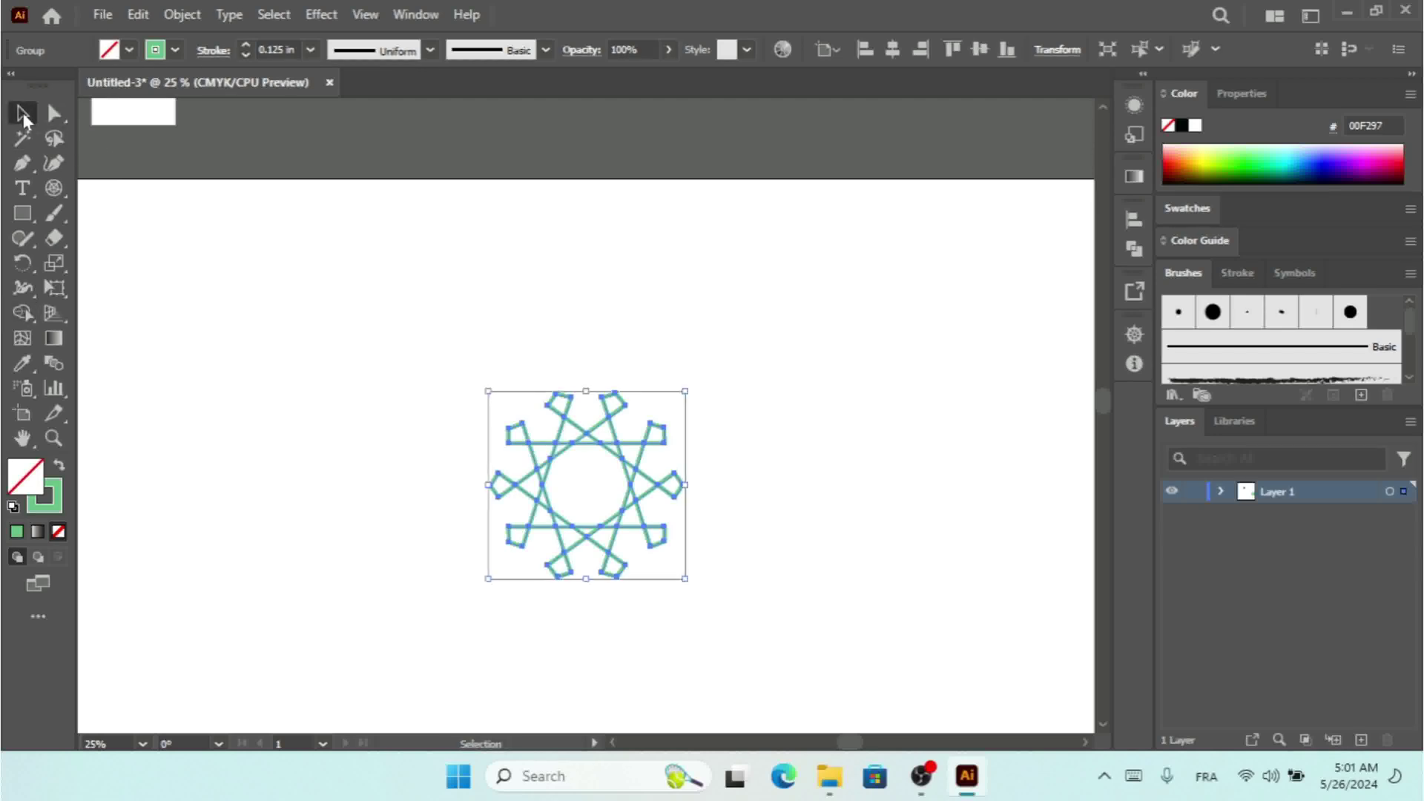
{"action": "left_click", "coordinate": [261, 238]}
Select the star outline and lower its stroke weight by one increment
{"action": "key", "text": "ctrl+equal"}
{"action": "key", "text": "ctrl+equal"}
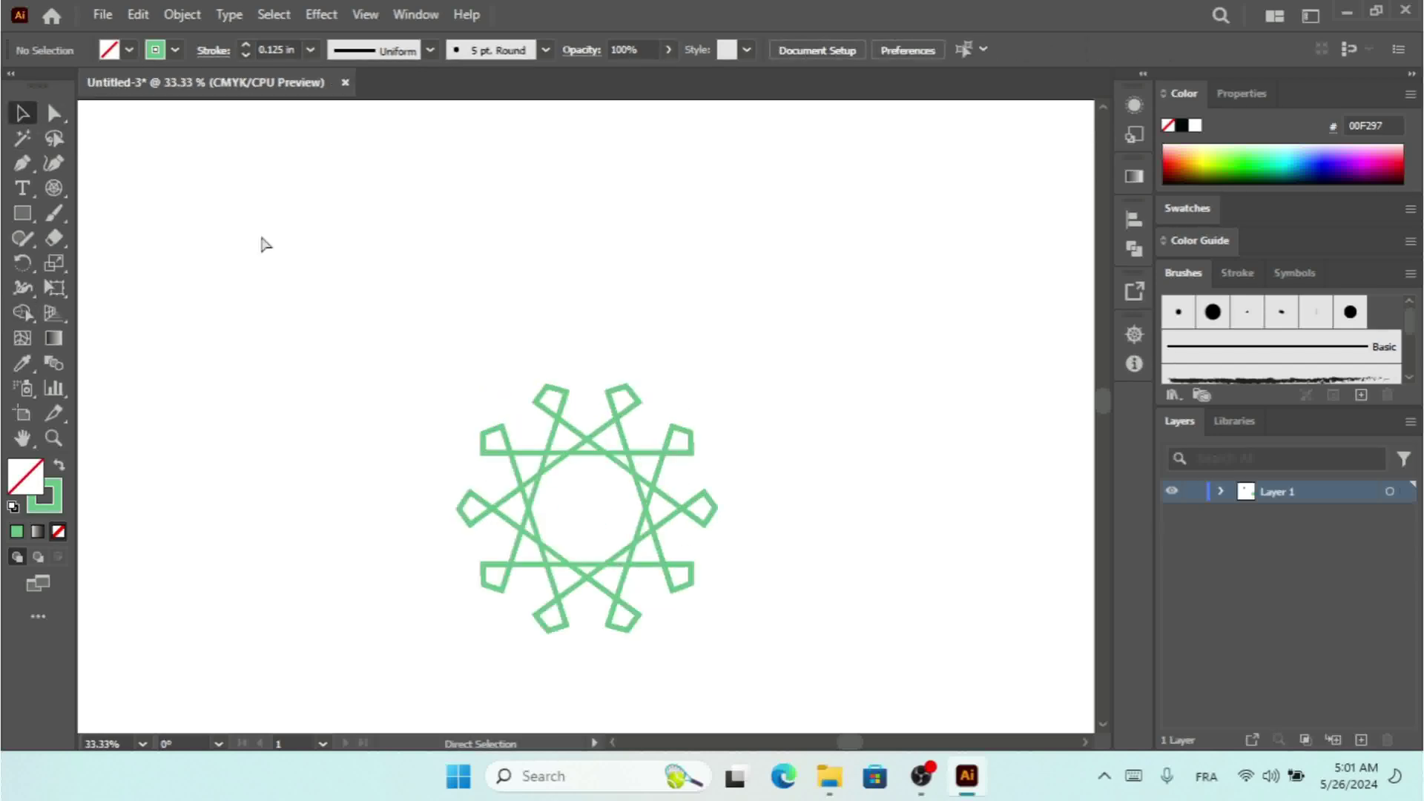
{"action": "key", "text": "ctrl+minus"}
{"action": "key", "text": "ctrl+minus"}
{"action": "key", "text": "ctrl+minus"}
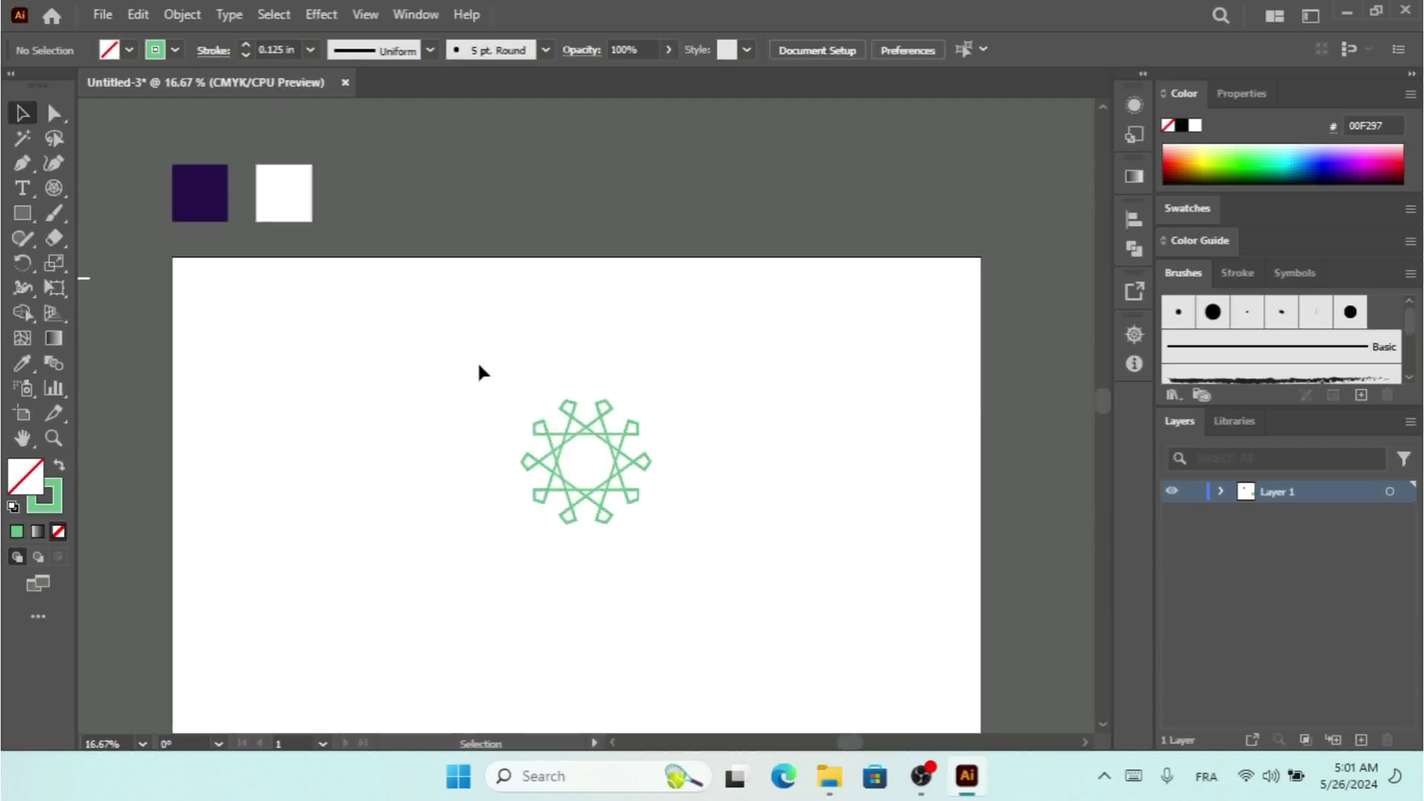
{"action": "left_click_drag", "start_coordinate": [478, 361], "coordinate": [741, 534]}
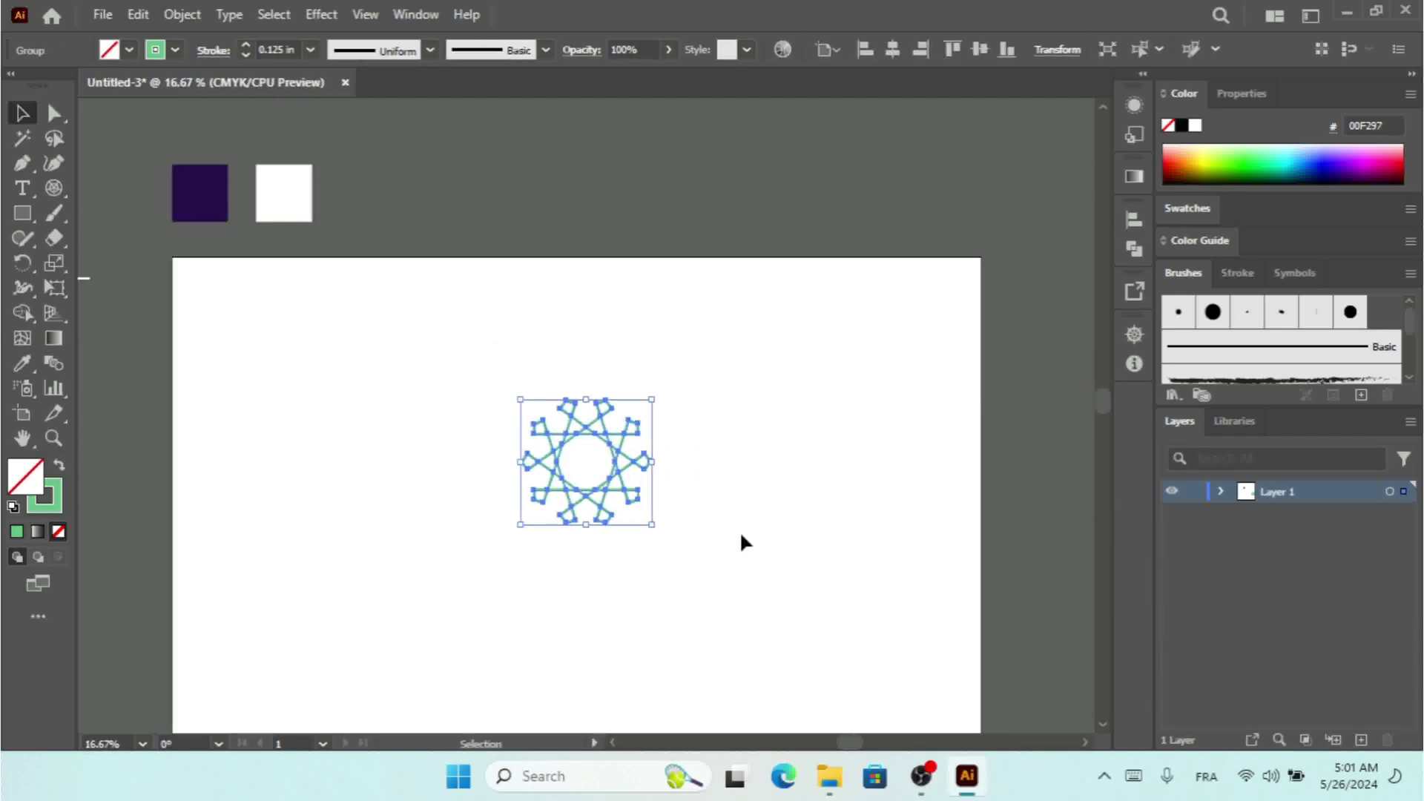
{"action": "left_click", "coordinate": [246, 57]}
{"action": "left_click", "coordinate": [753, 333]}
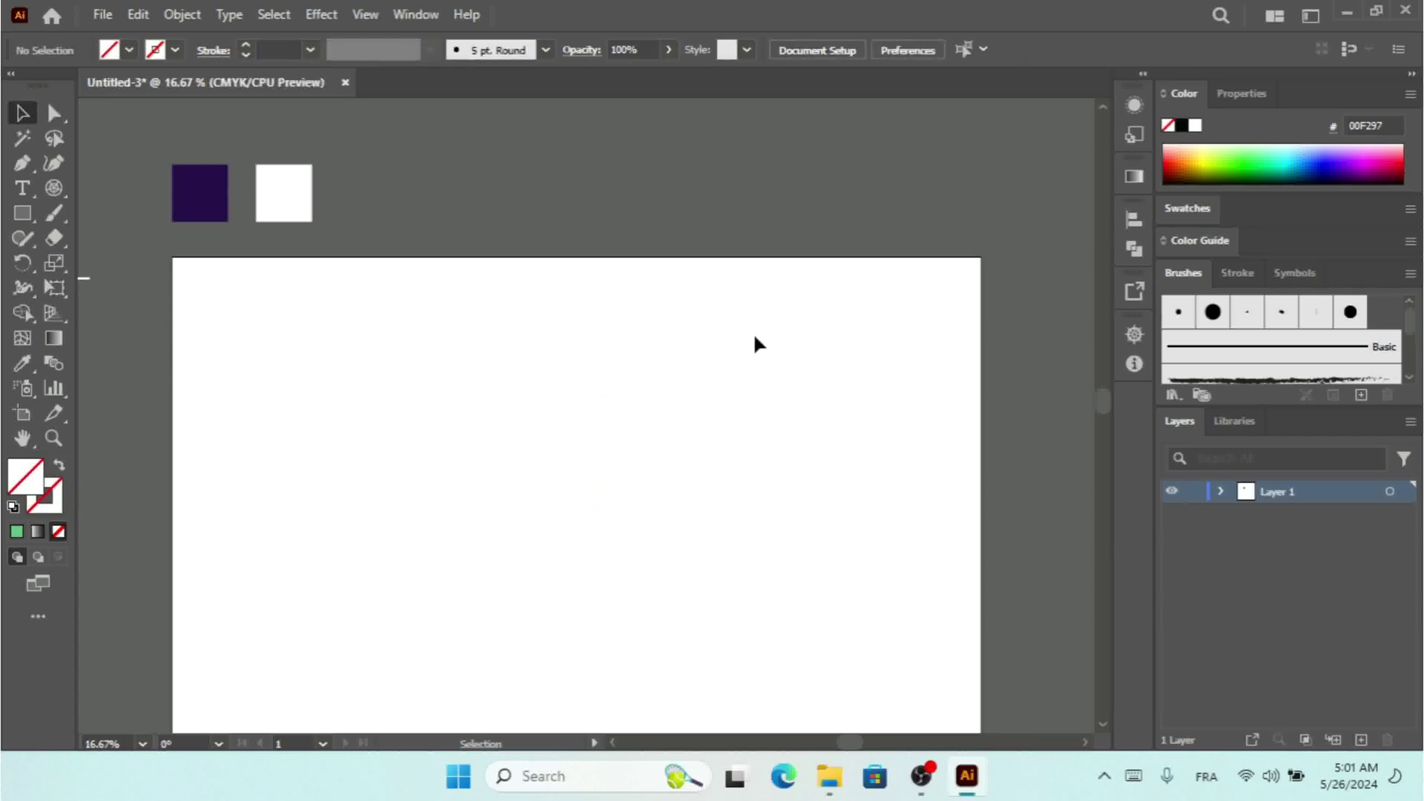
Try stroke weights of 0.25 in and 0.0156 in on the star outline
{"action": "left_click_drag", "start_coordinate": [754, 332], "coordinate": [454, 552]}
{"action": "left_click", "coordinate": [310, 50]}
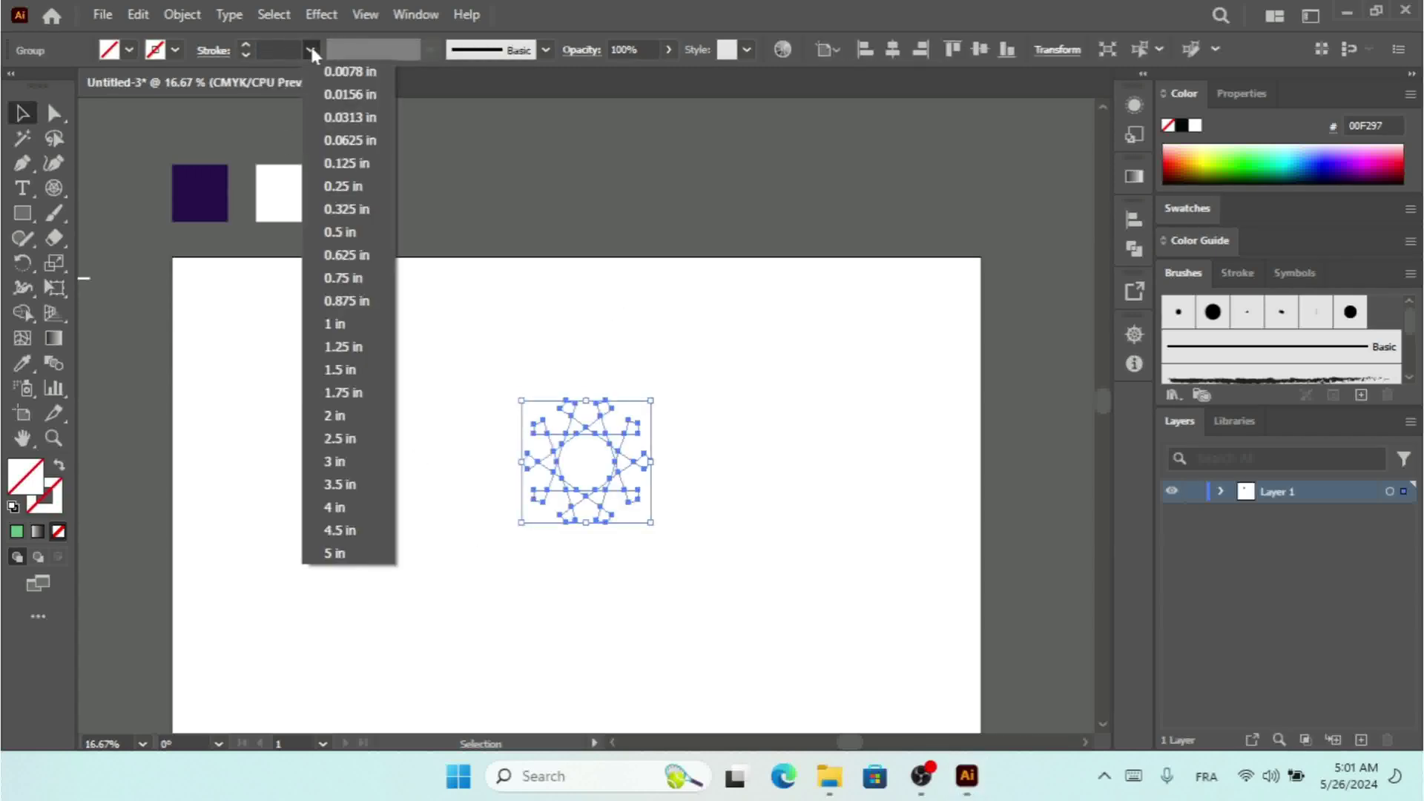
{"action": "left_click", "coordinate": [355, 188]}
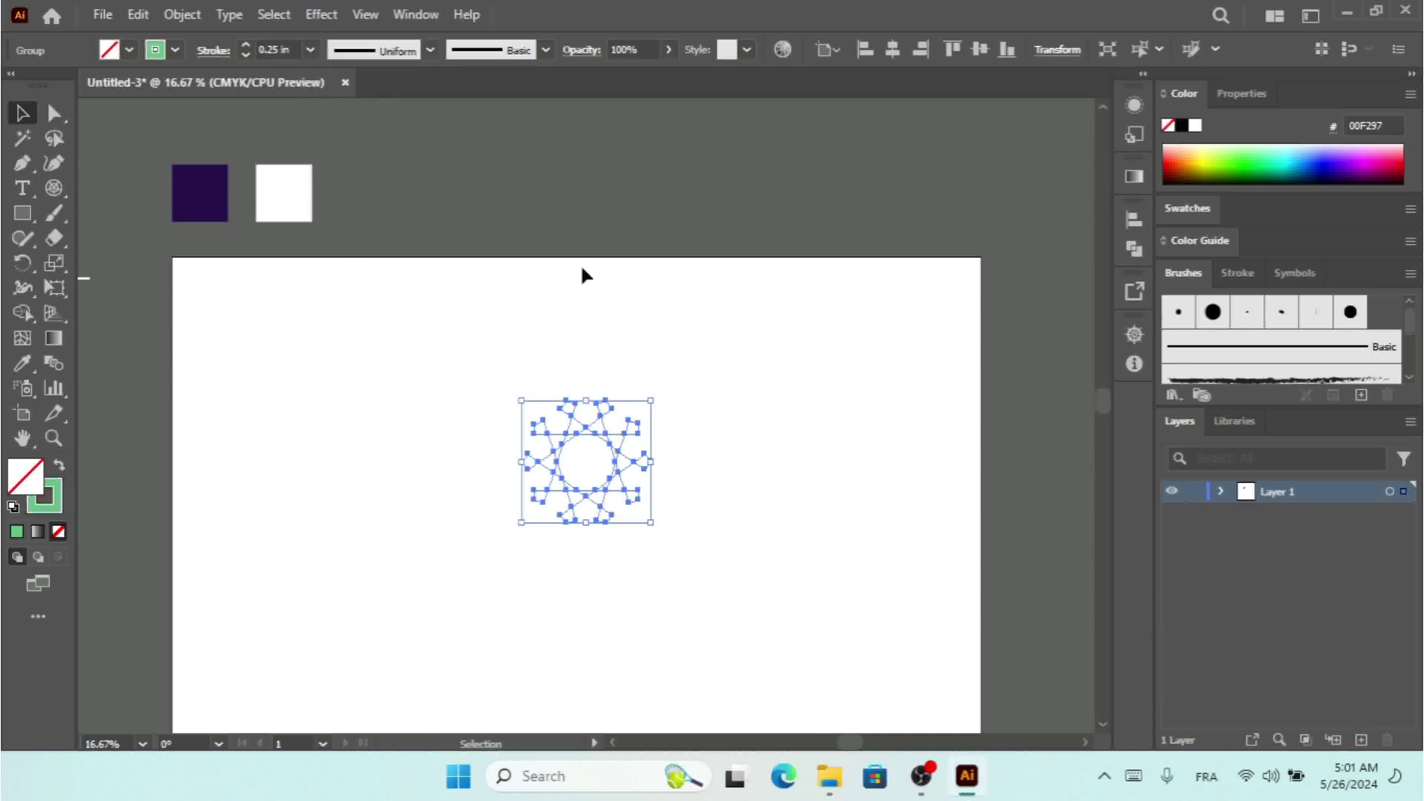
{"action": "left_click", "coordinate": [678, 310]}
{"action": "left_click_drag", "start_coordinate": [486, 489], "coordinate": [445, 528]}
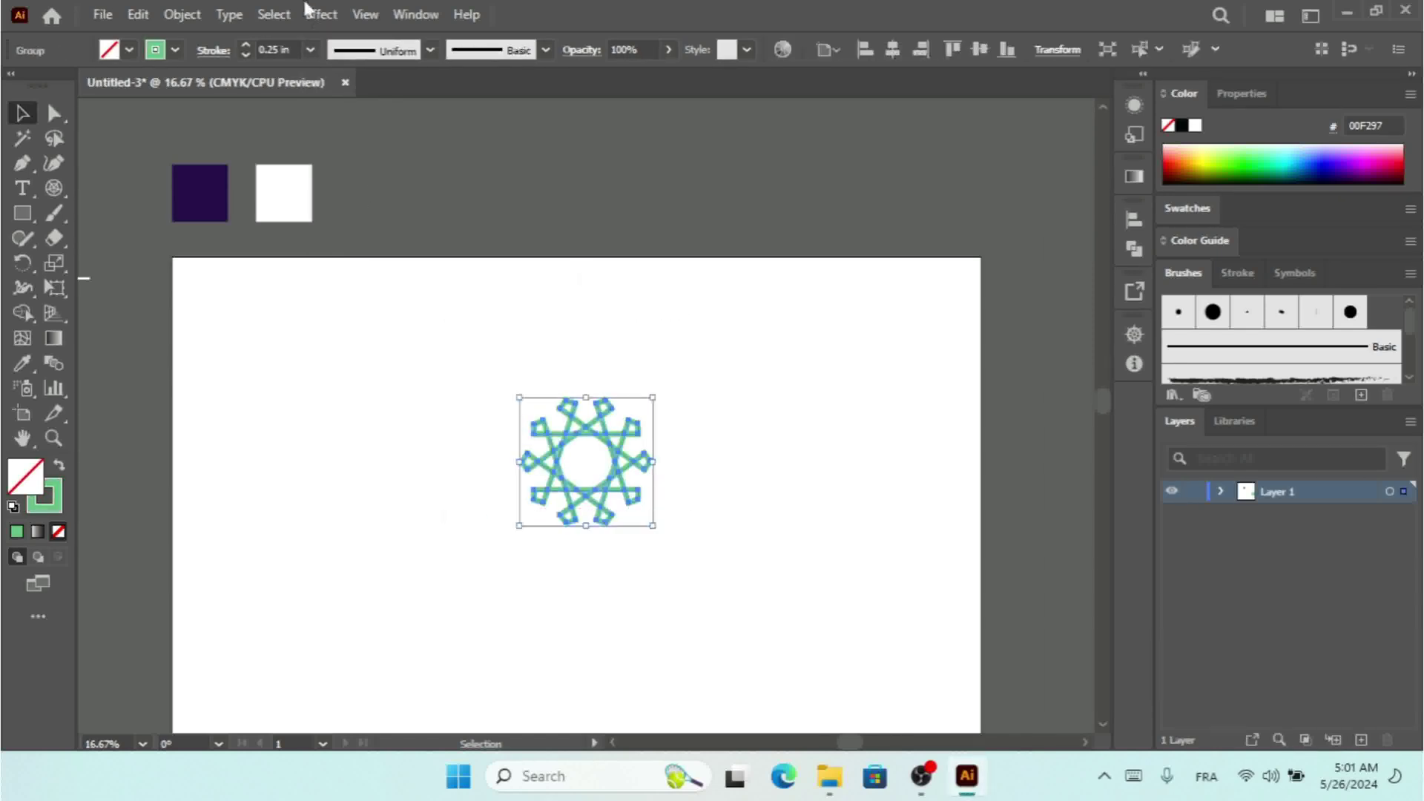
{"action": "left_click", "coordinate": [310, 49]}
{"action": "left_click", "coordinate": [354, 95]}
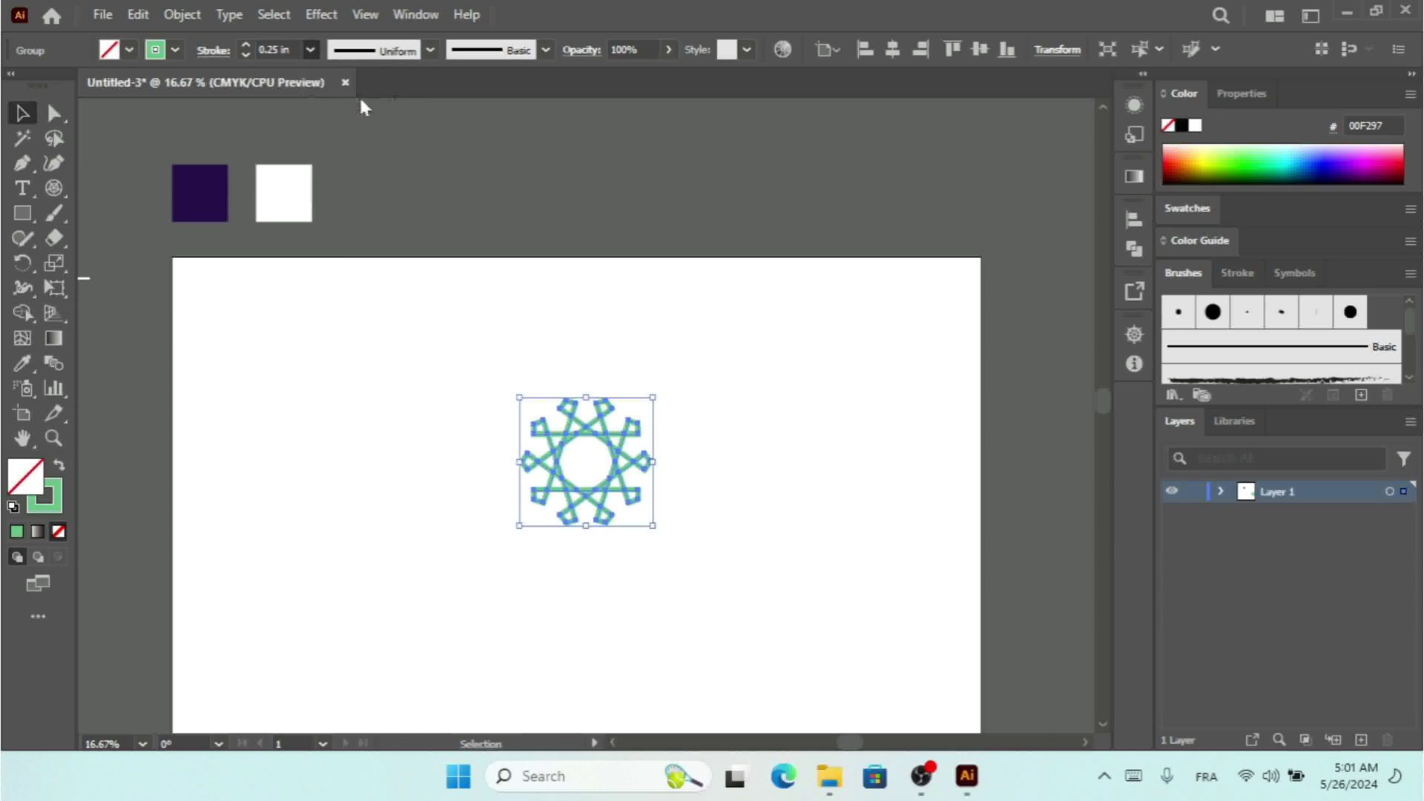
{"action": "left_click", "coordinate": [784, 428]}
Set the star outline's stroke weight to 0.0625 in
{"action": "left_click_drag", "start_coordinate": [745, 371], "coordinate": [467, 534]}
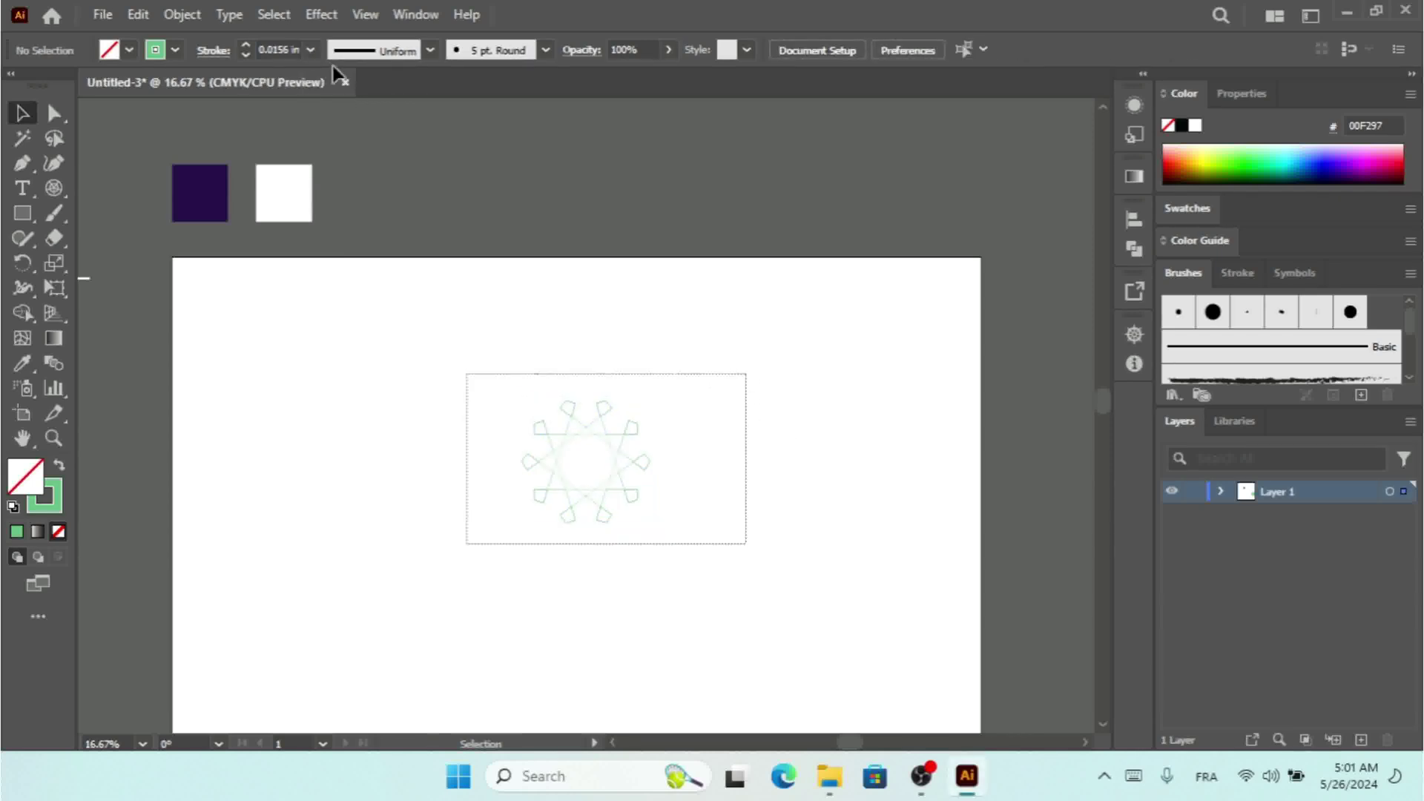
{"action": "left_click", "coordinate": [310, 49]}
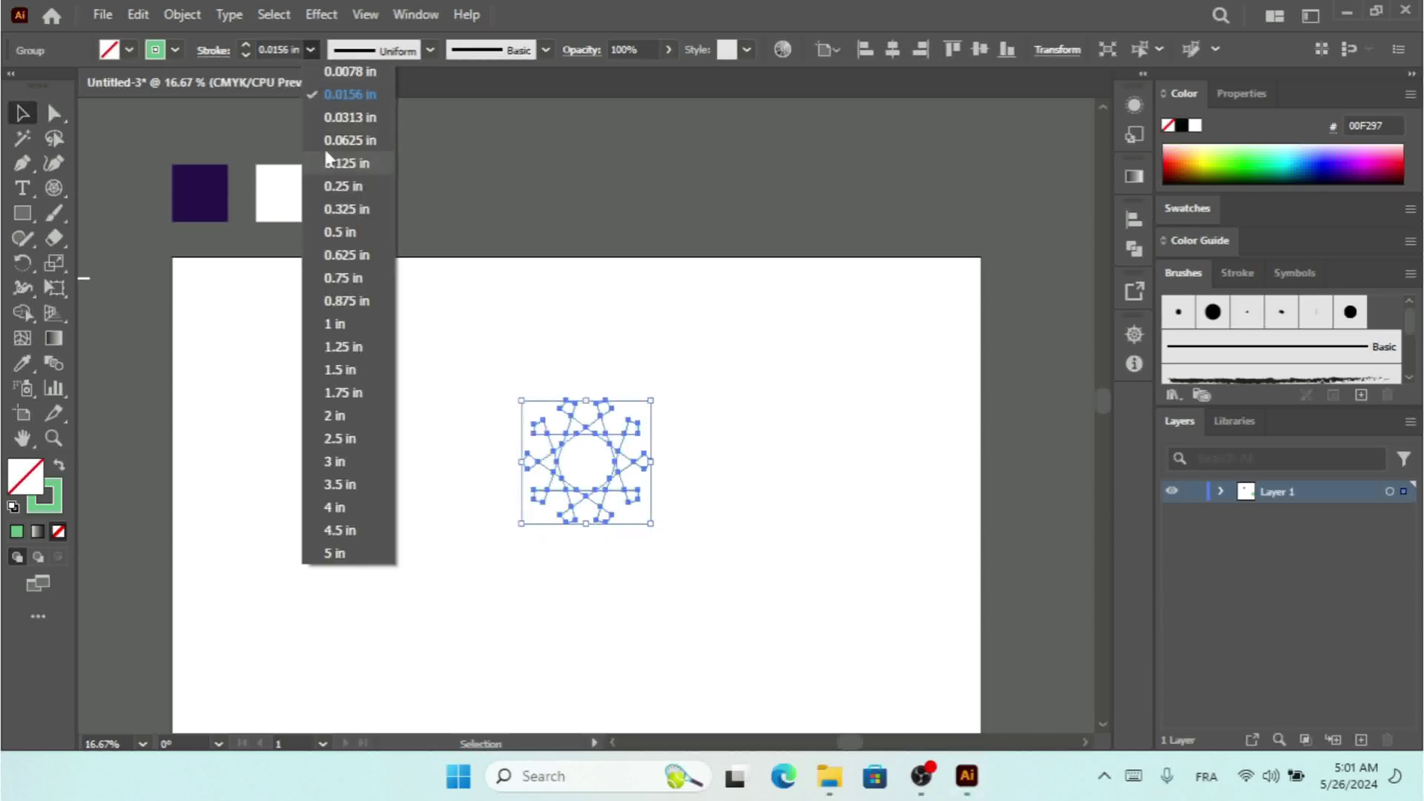
{"action": "left_click", "coordinate": [341, 139]}
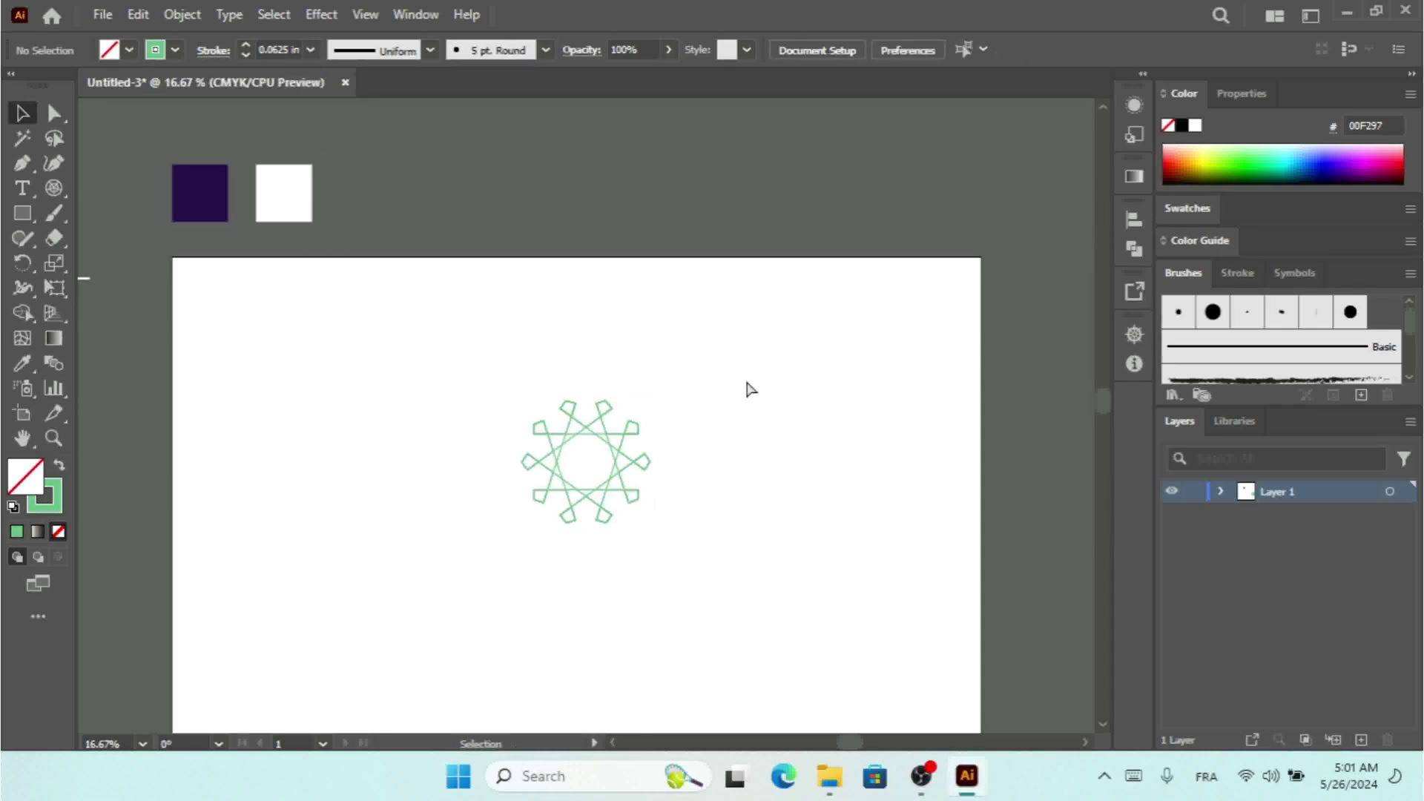
{"action": "key", "text": "ctrl+equal"}
{"action": "key", "text": "ctrl+equal"}
{"action": "key", "text": "ctrl+equal"}
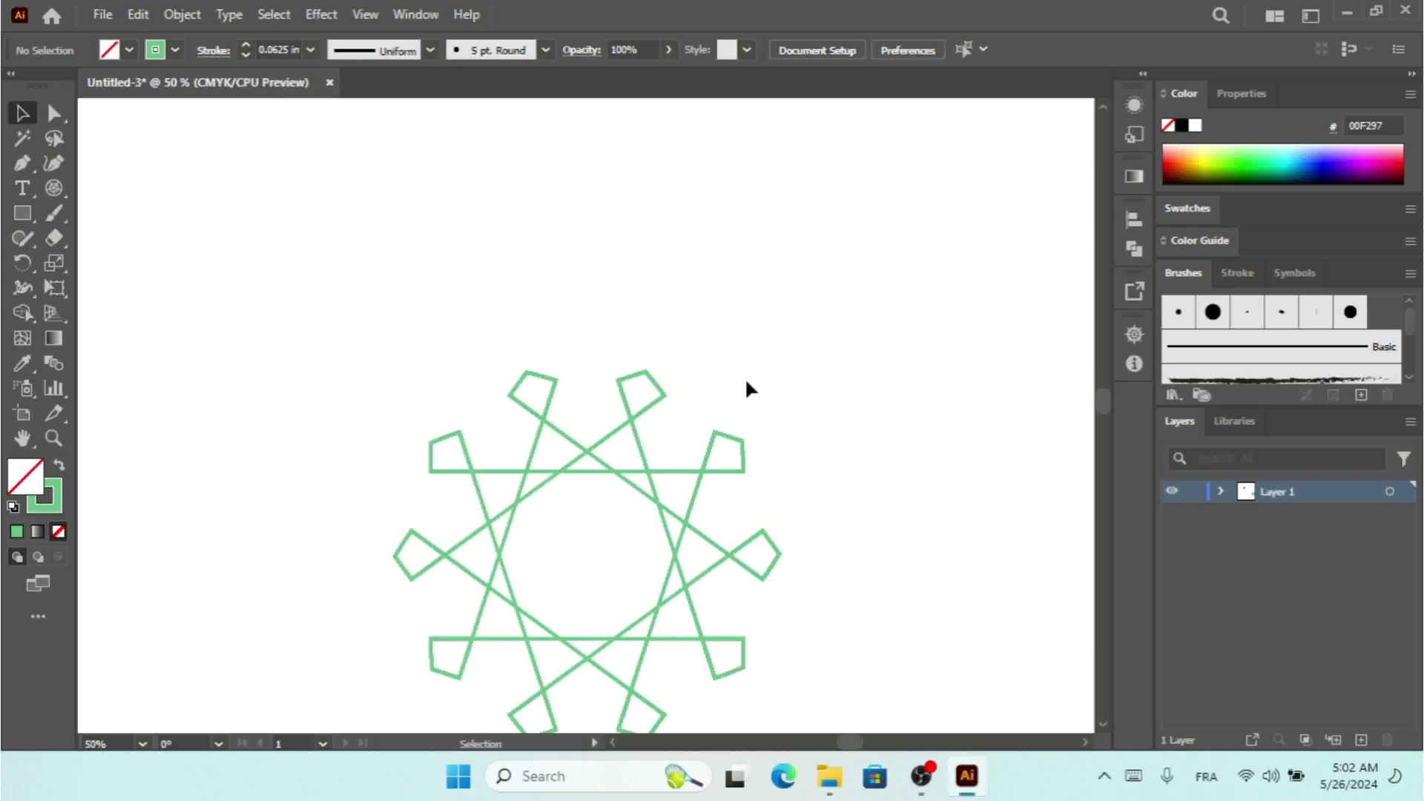
{"action": "scroll", "coordinate": [1103, 725], "scroll_direction": "down", "scroll_amount": 3}
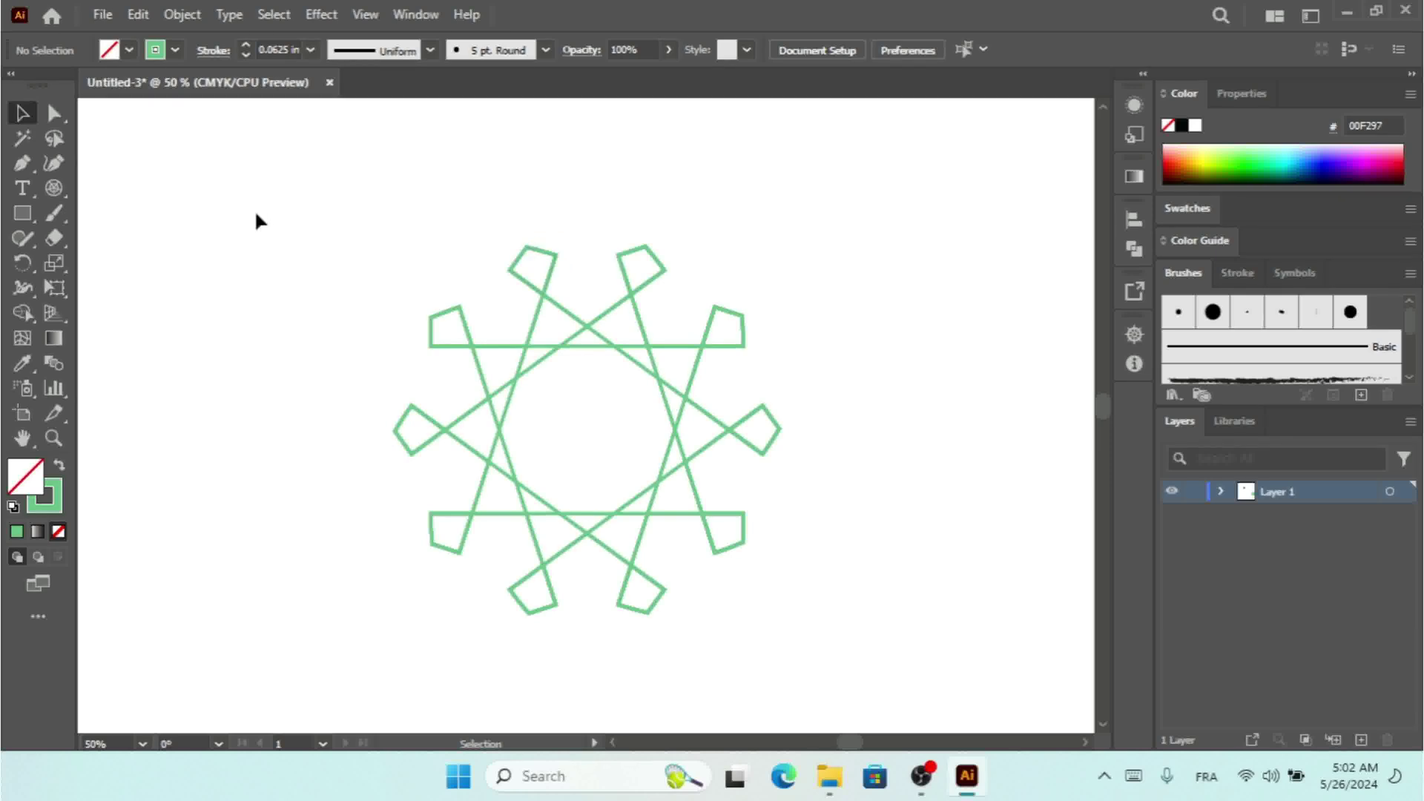
{"action": "left_click", "coordinate": [52, 114]}
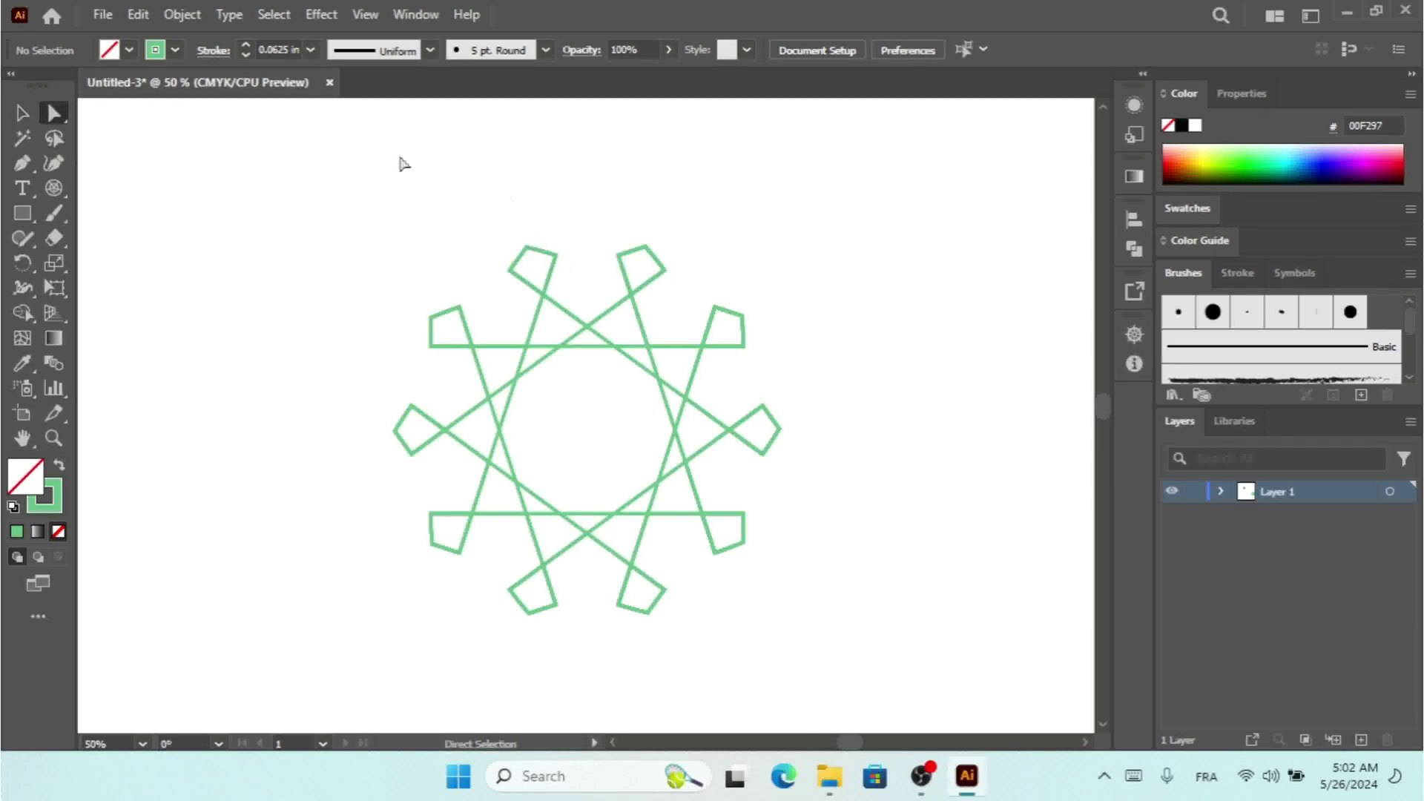
{"action": "left_click", "coordinate": [527, 250]}
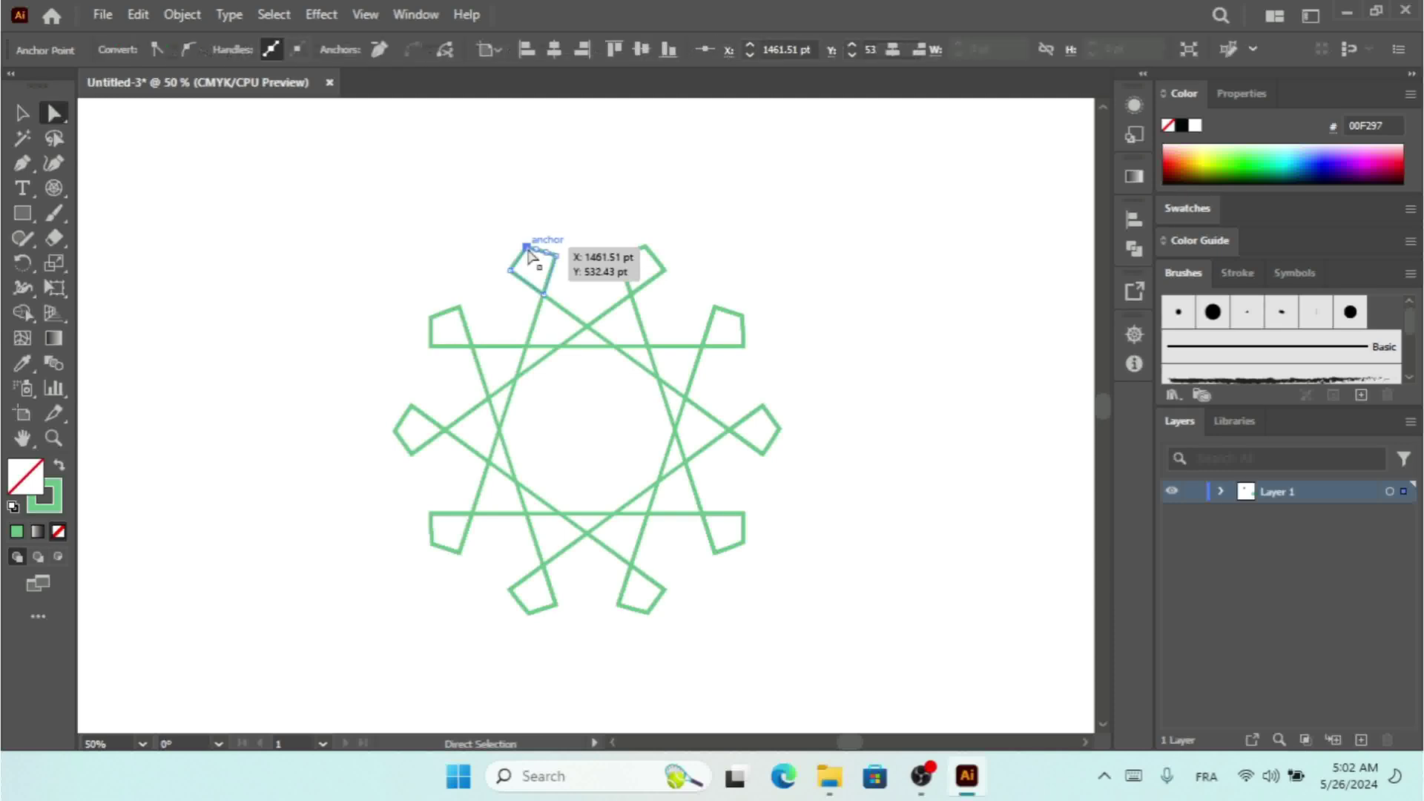
{"action": "left_click", "coordinate": [661, 213]}
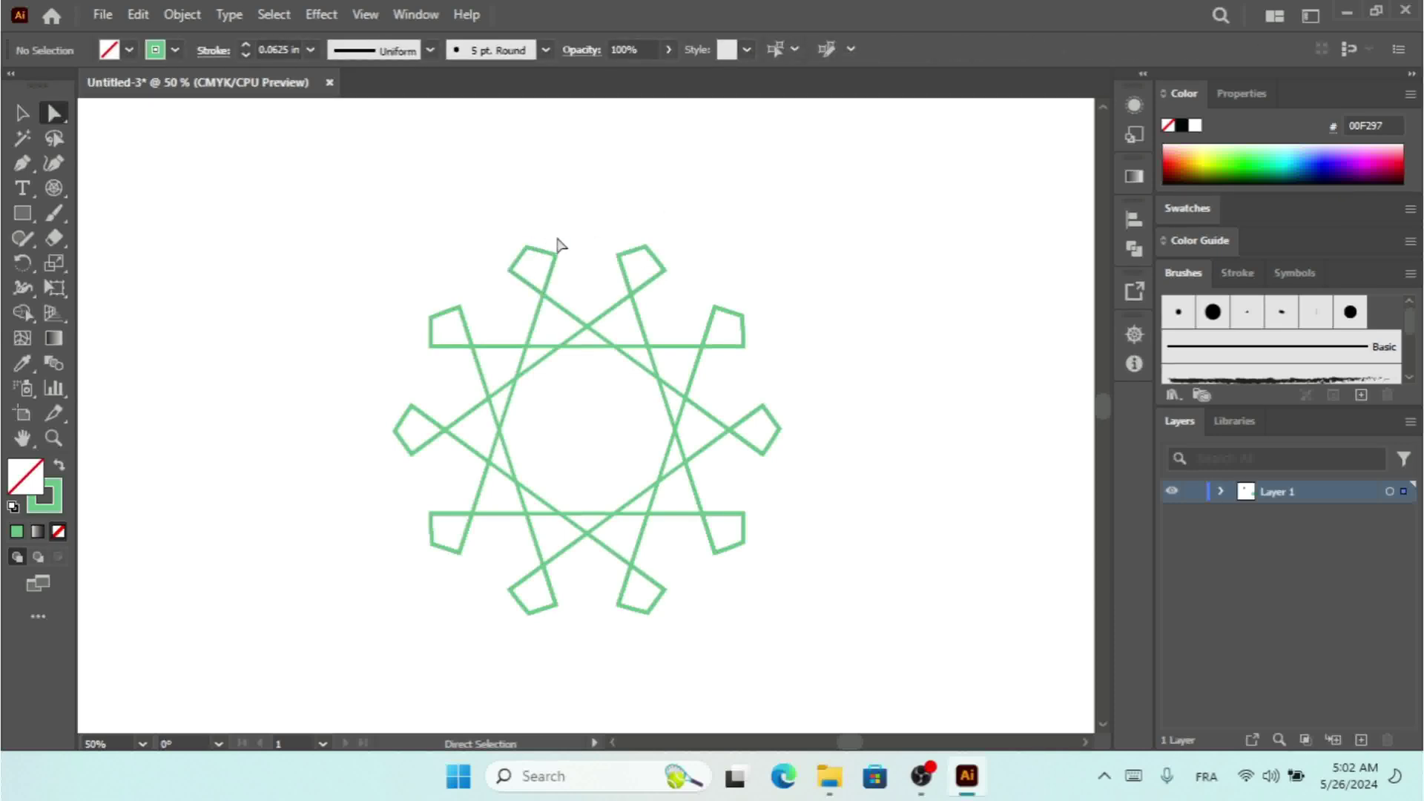
{"action": "left_click", "coordinate": [525, 248]}
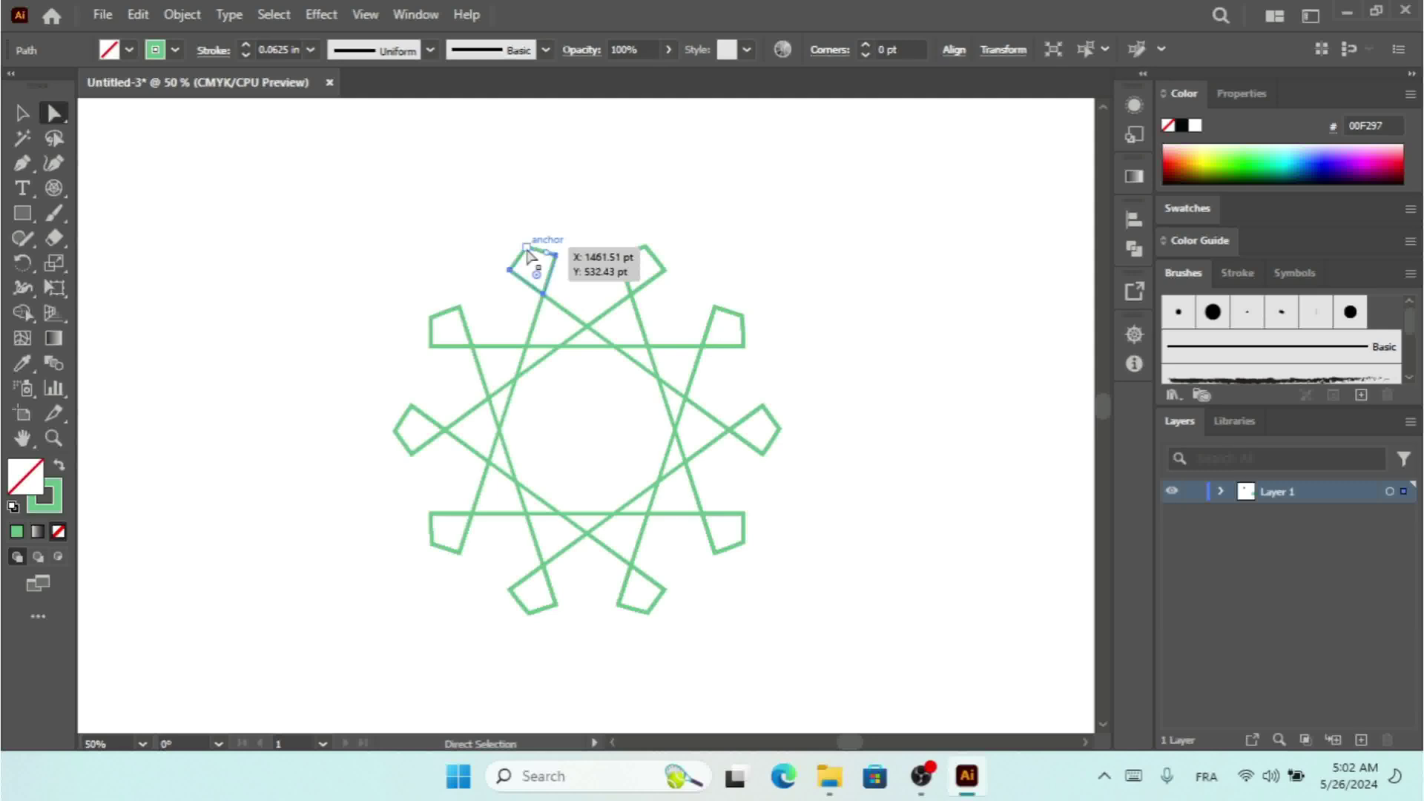
{"action": "left_click", "coordinate": [526, 248]}
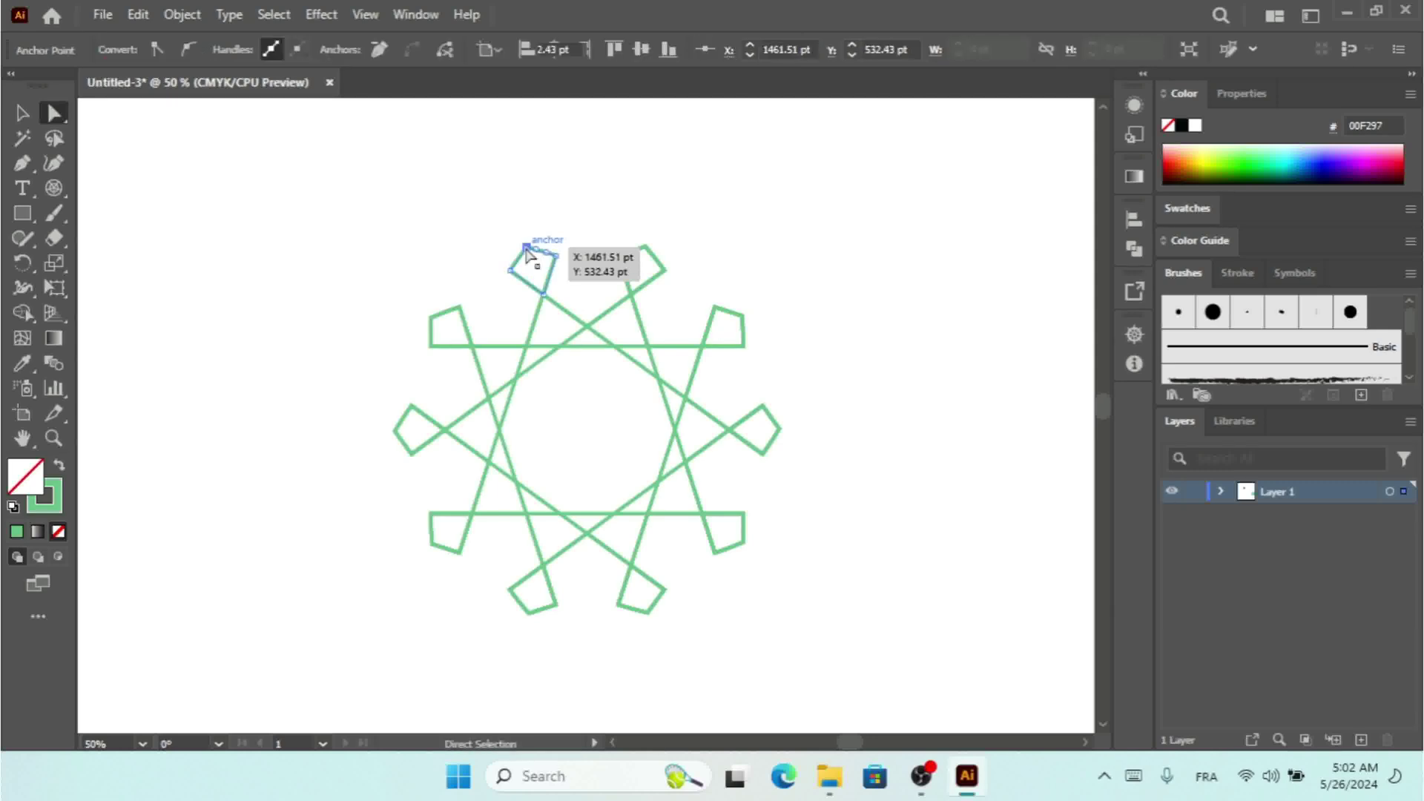
{"action": "key", "text": "ctrl+shift+a"}
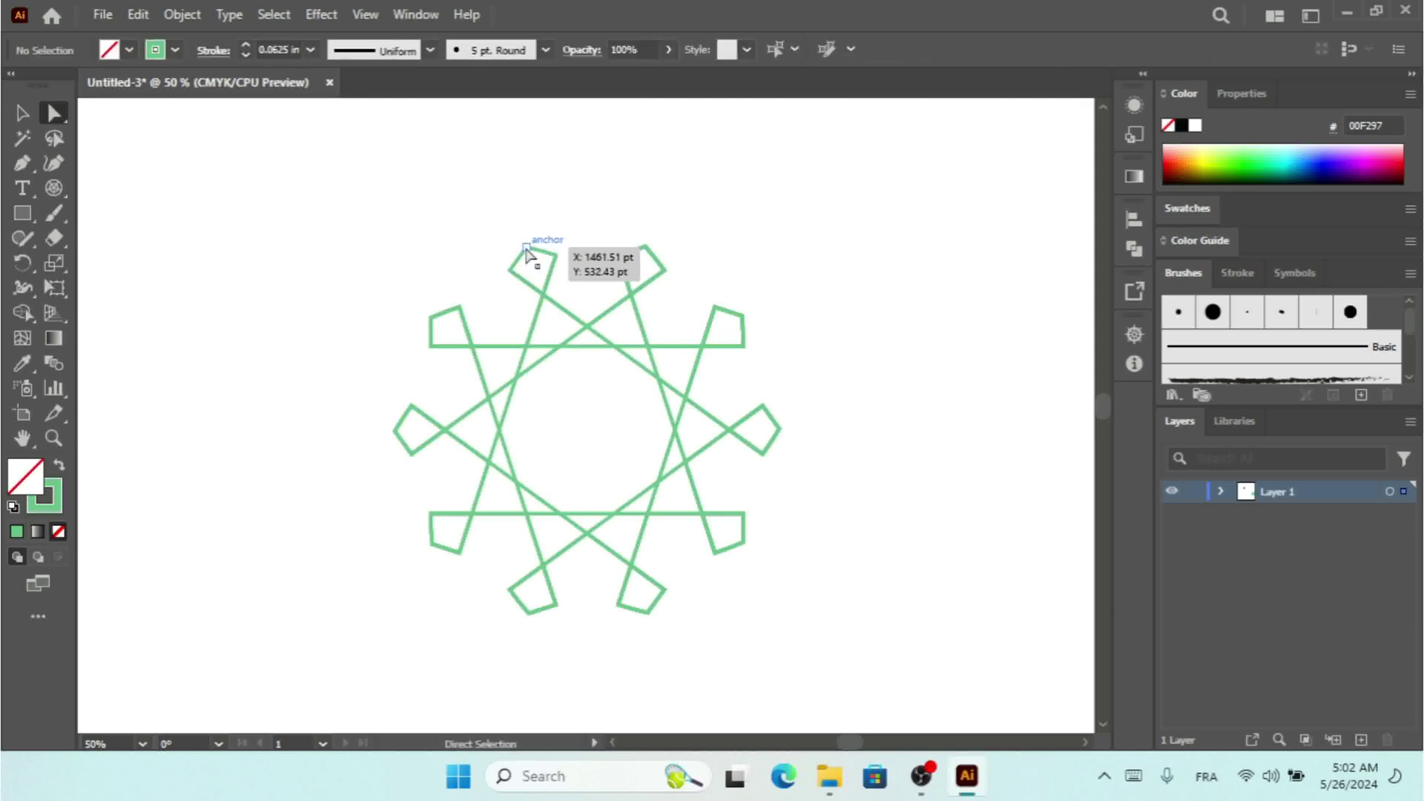
Try deleting the outer corner anchor of the star outline's upper-left tip, and undo the deletion
{"action": "left_click", "coordinate": [23, 115]}
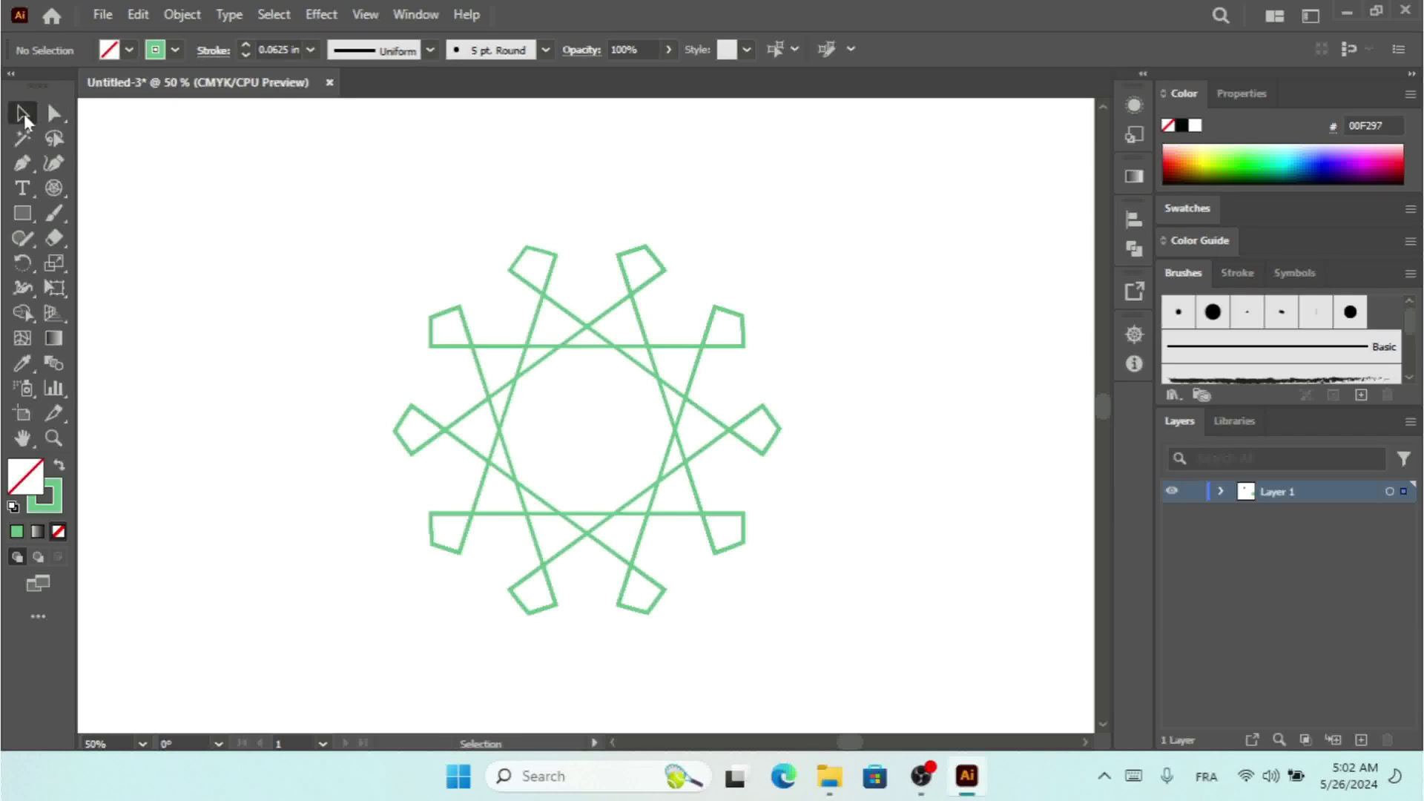
{"action": "left_click", "coordinate": [549, 255]}
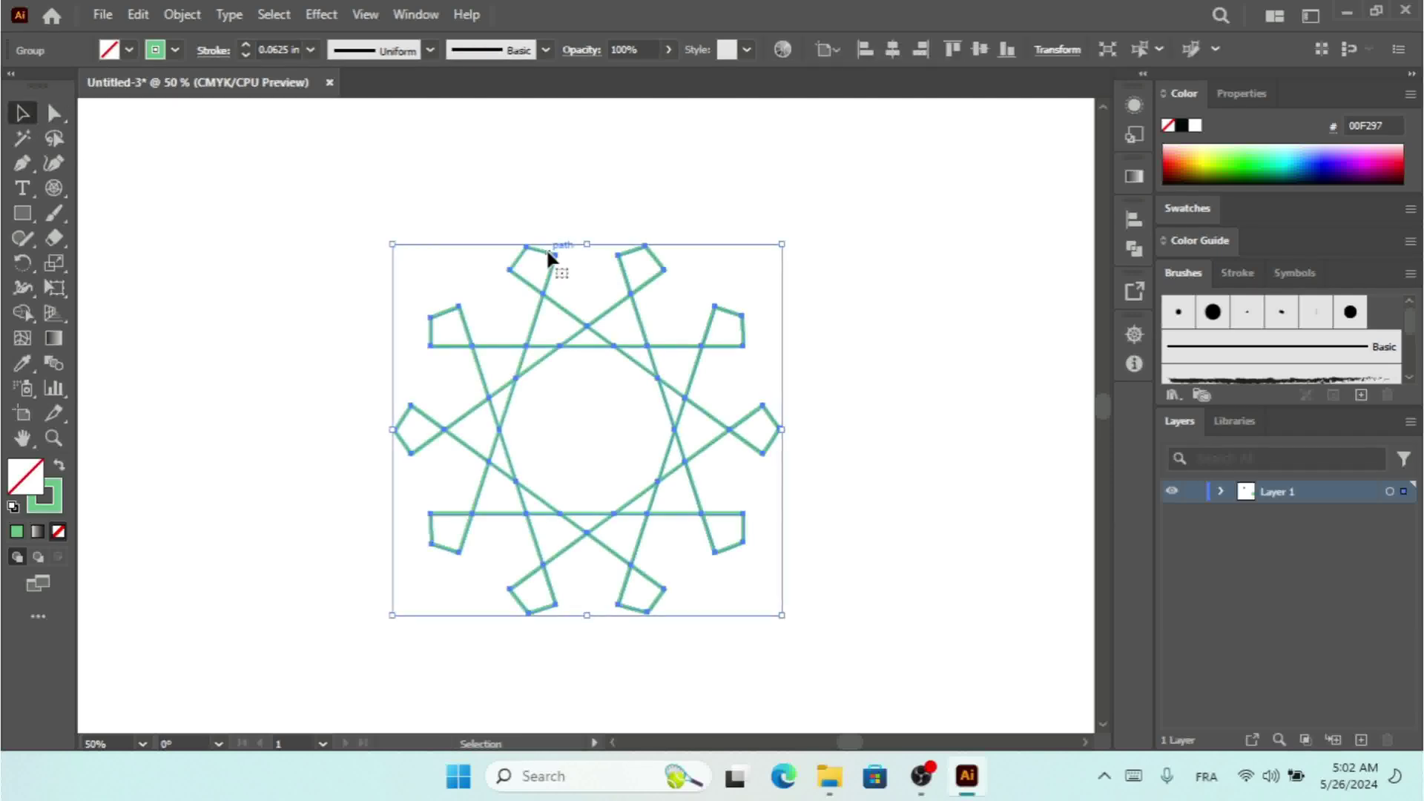
{"action": "left_click", "coordinate": [53, 113]}
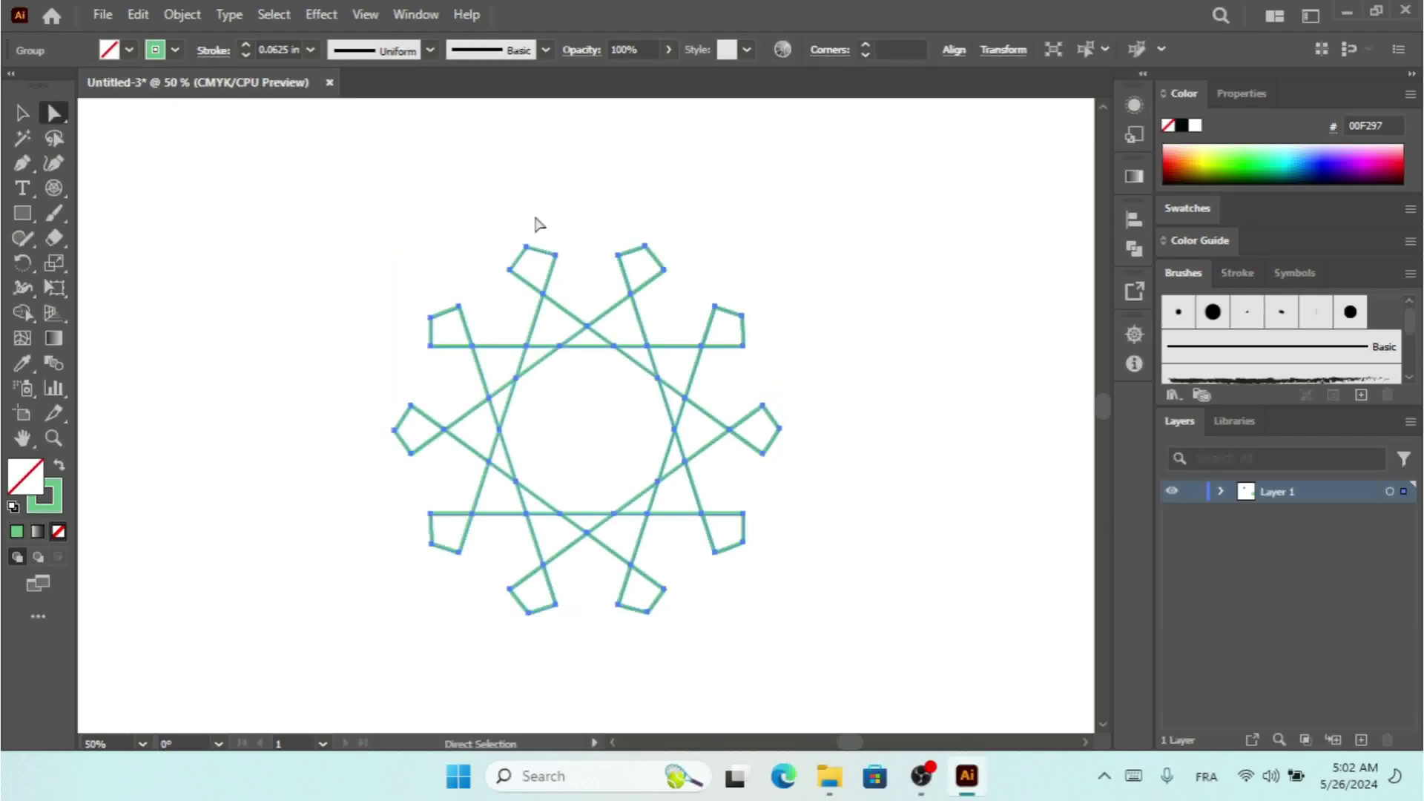
{"action": "left_click", "coordinate": [531, 257]}
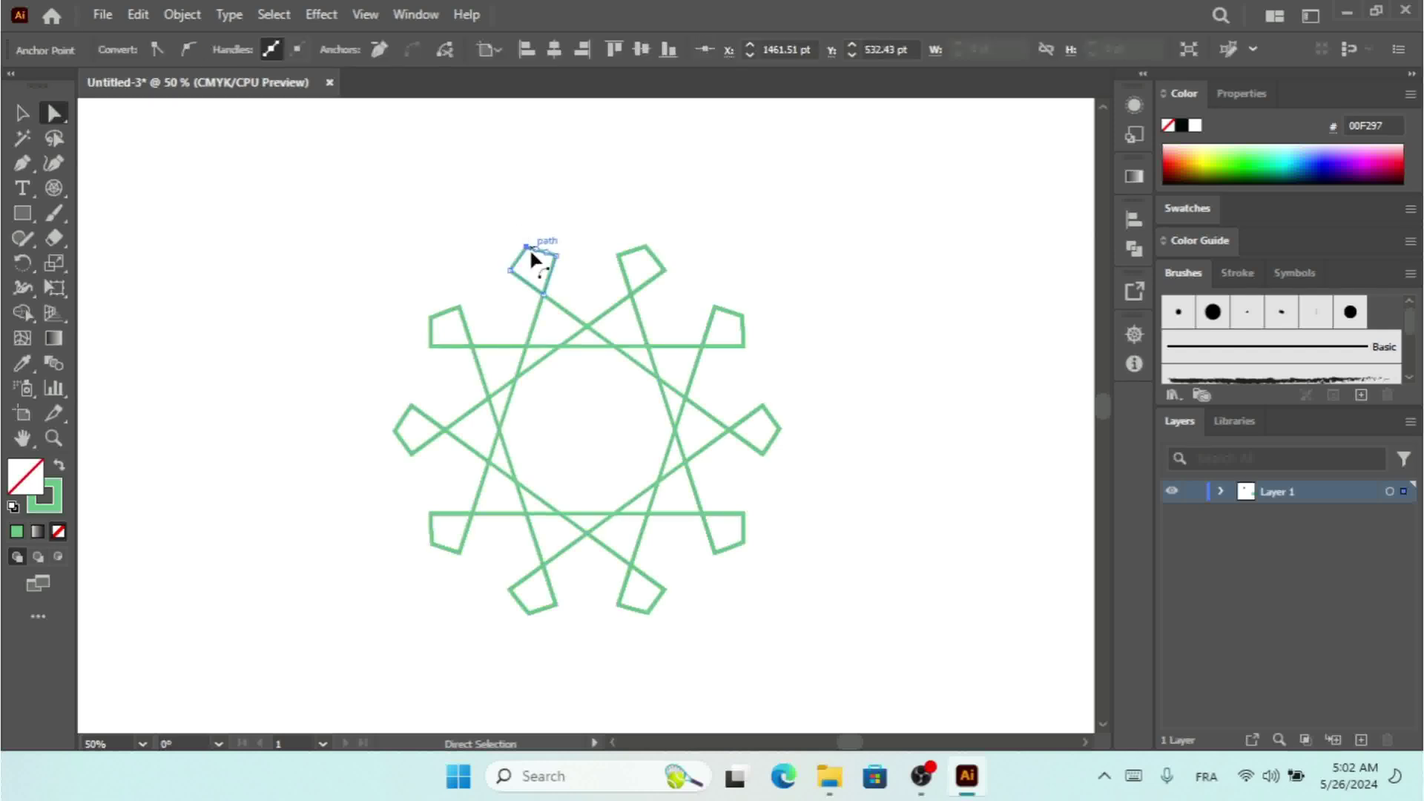
{"action": "left_click", "coordinate": [202, 185]}
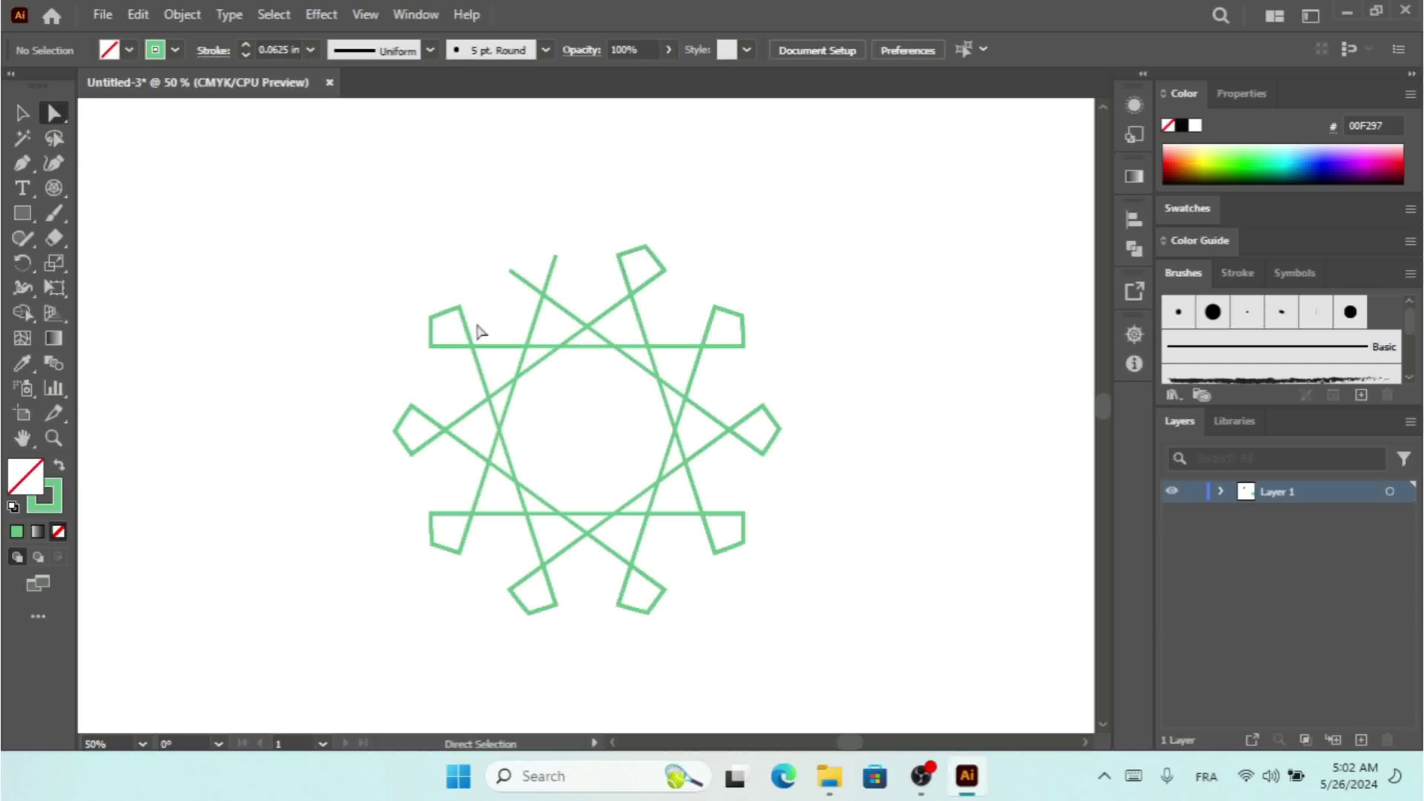
{"action": "key", "text": "ctrl+z"}
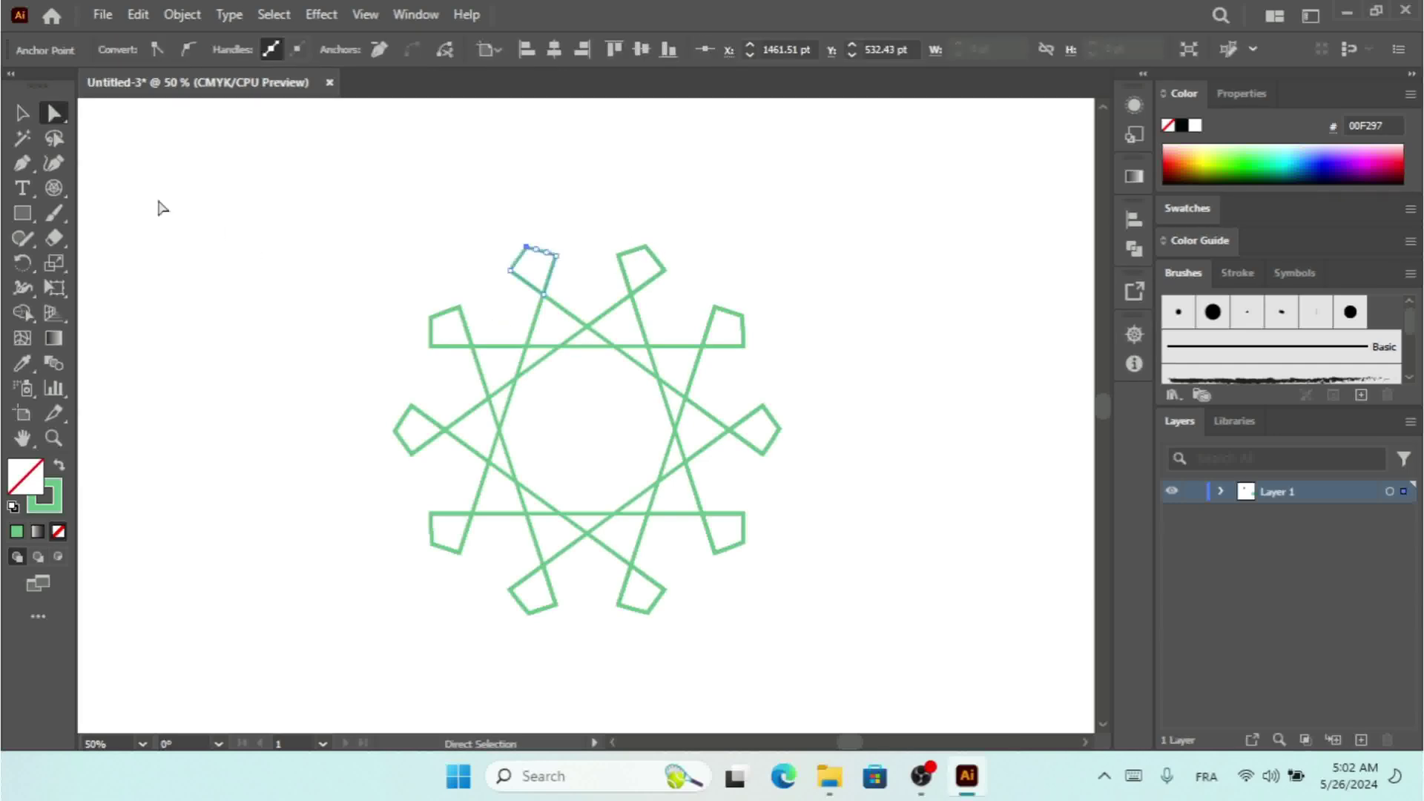
{"action": "left_click", "coordinate": [30, 116]}
{"action": "left_click", "coordinate": [305, 295]}
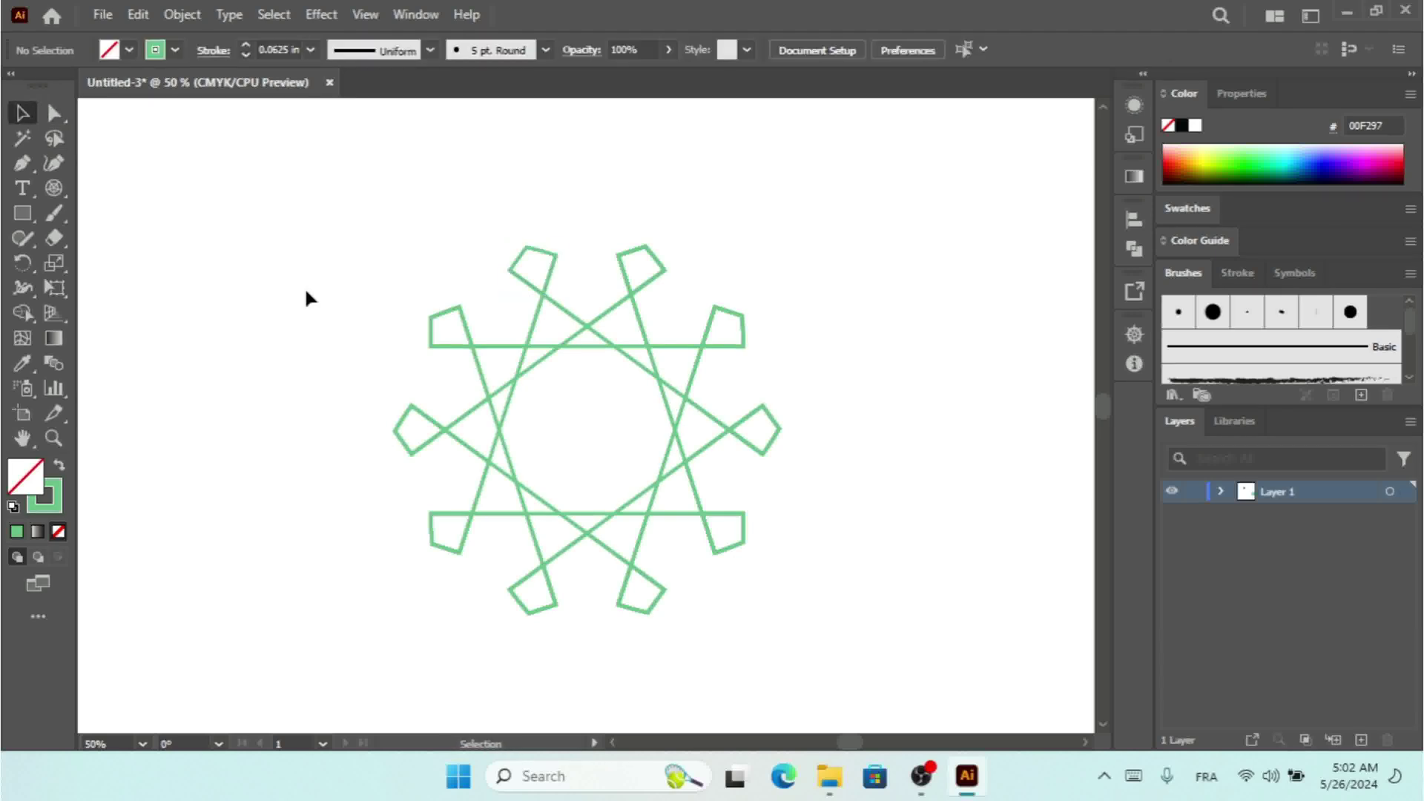
Fill the star outline with the dark purple of the reference swatch using the Eyedropper, and deselect it
{"action": "key", "text": "ctrl+minus"}
{"action": "key", "text": "ctrl+minus"}
{"action": "key", "text": "ctrl+minus"}
{"action": "key", "text": "ctrl+minus"}
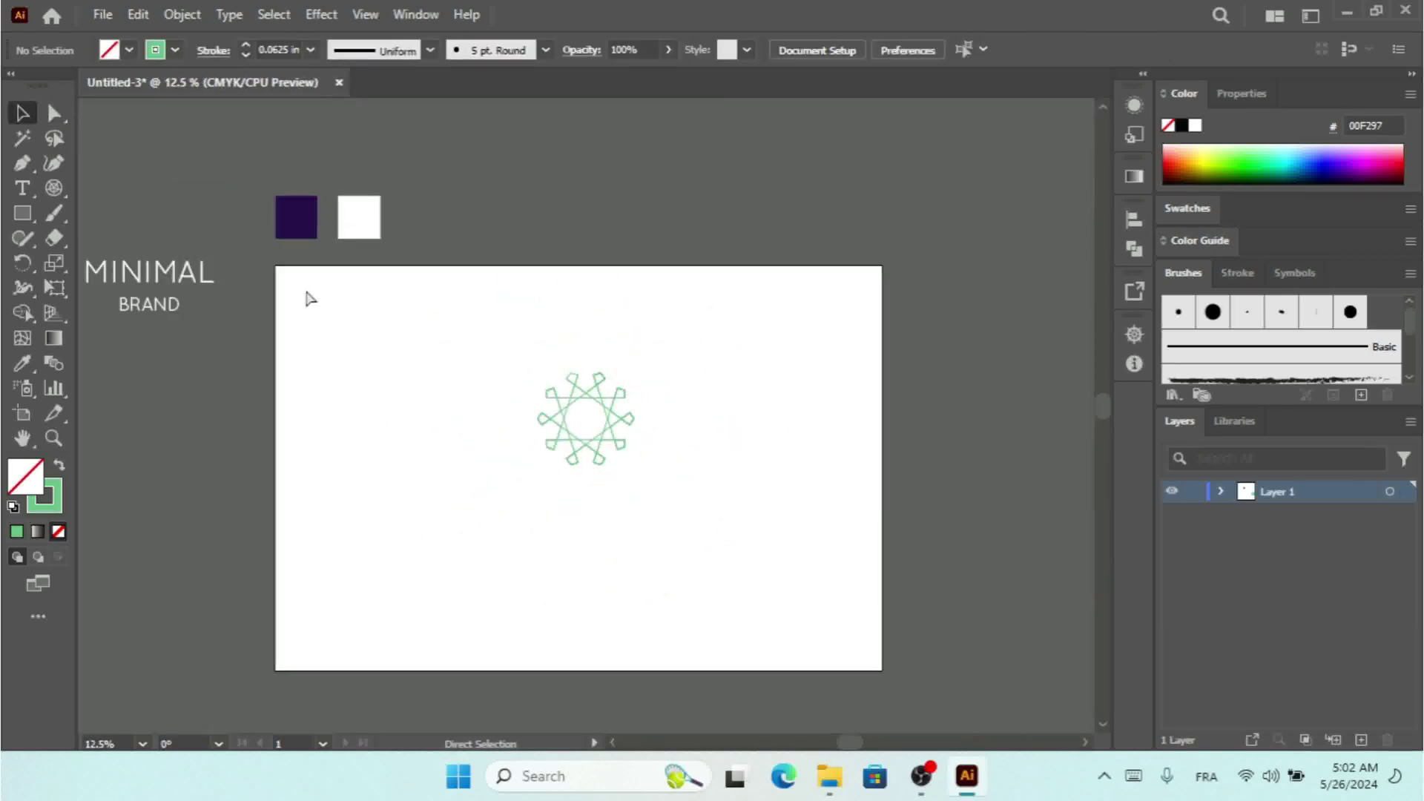
{"action": "key", "text": "ctrl+plus"}
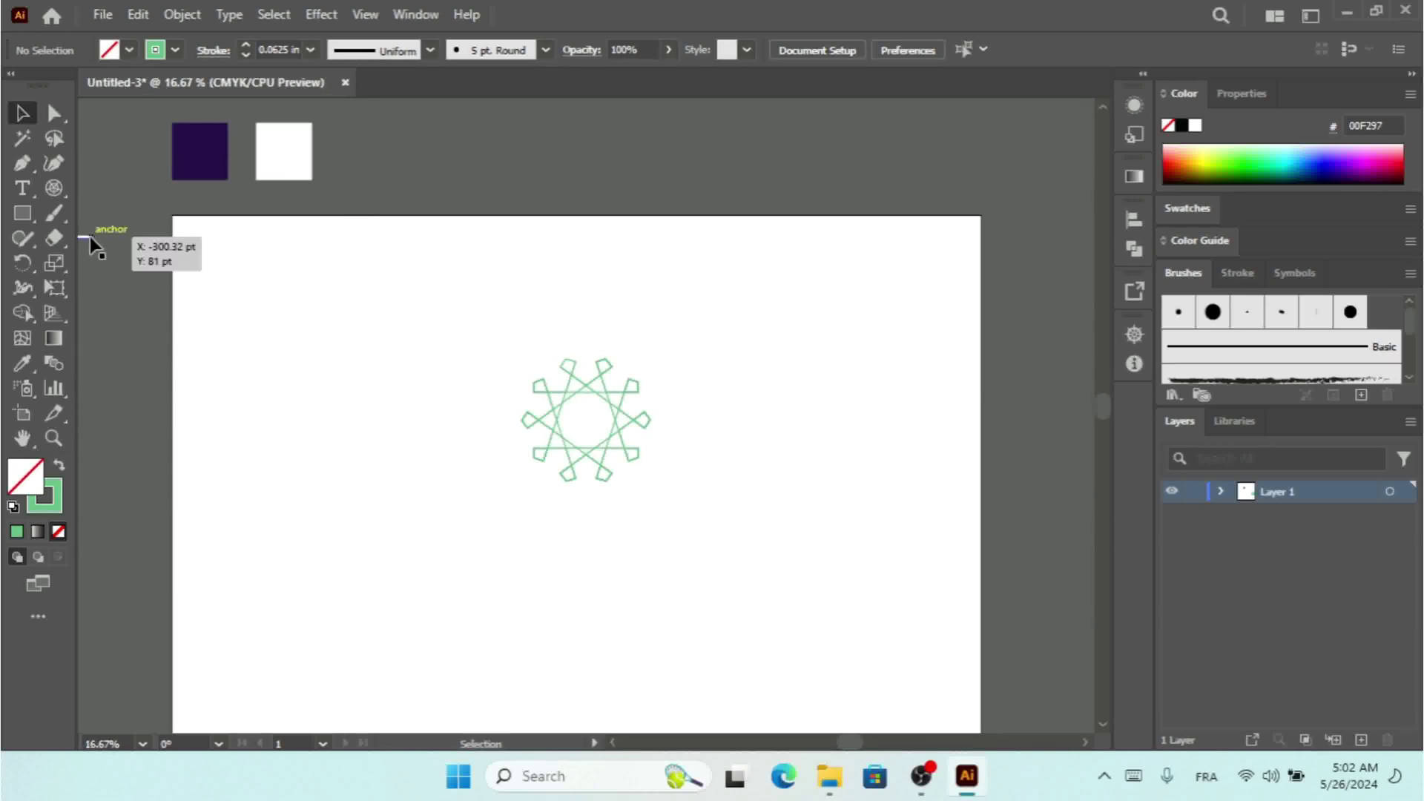
{"action": "left_click_drag", "start_coordinate": [454, 339], "coordinate": [704, 566]}
{"action": "key", "text": "i"}
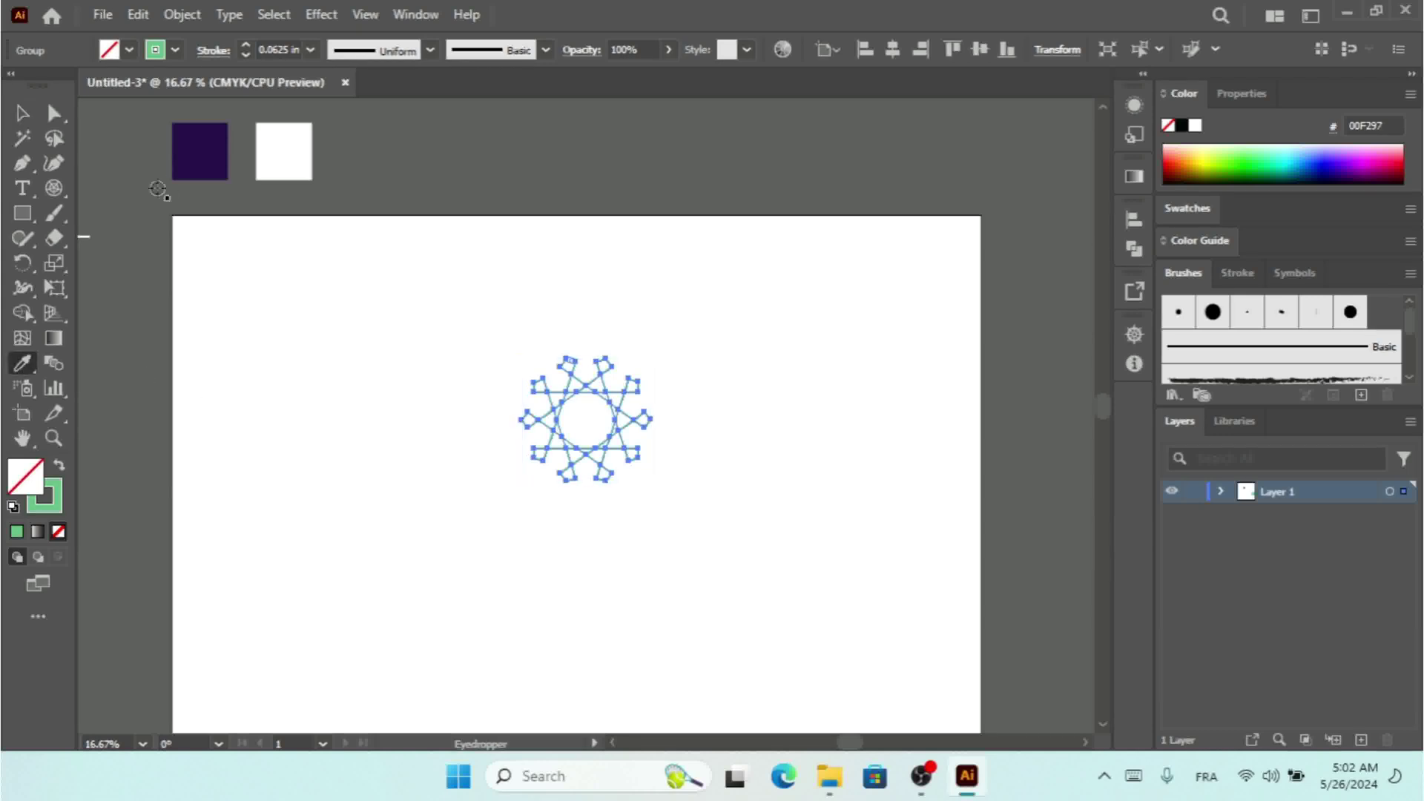
{"action": "left_click", "coordinate": [185, 154]}
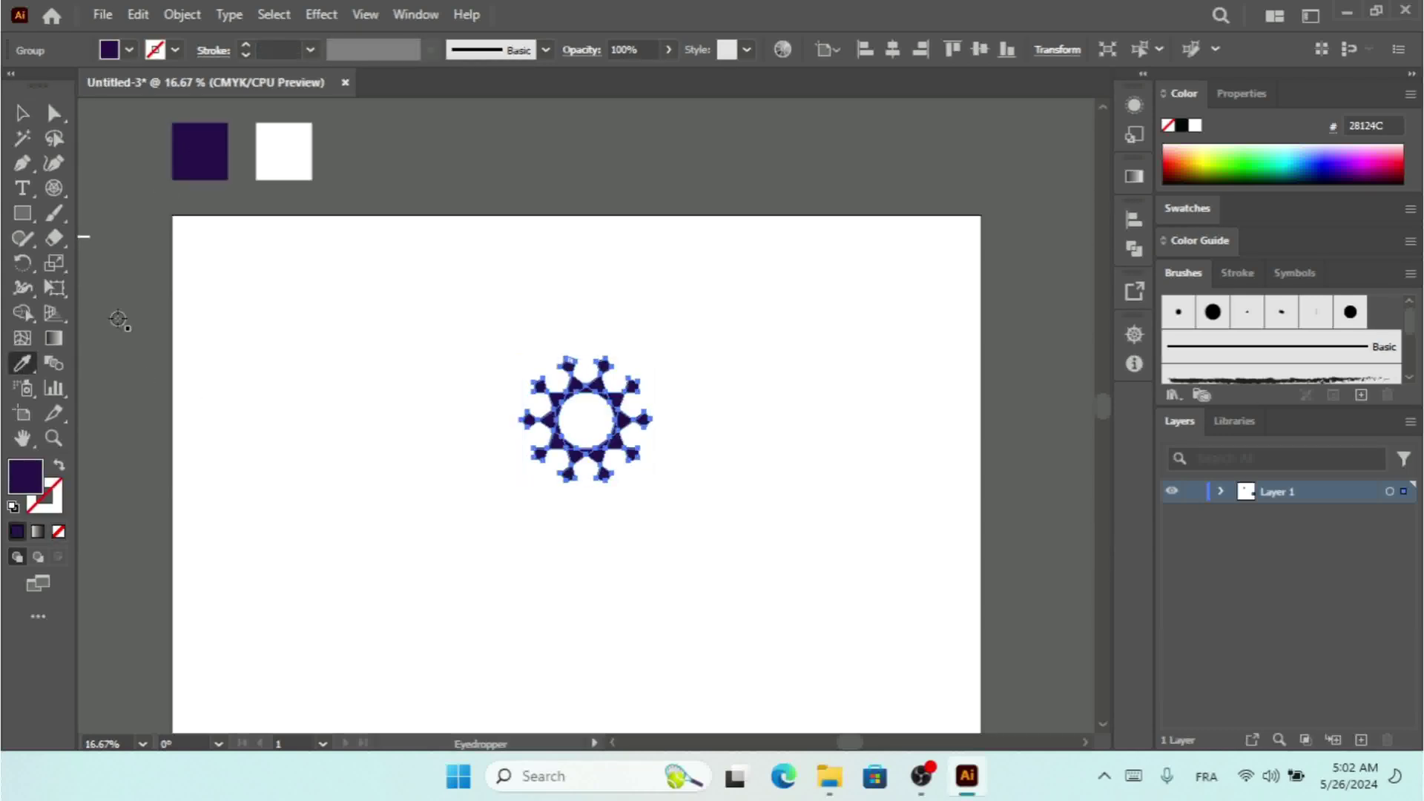
{"action": "left_click", "coordinate": [21, 115]}
{"action": "left_click", "coordinate": [282, 319]}
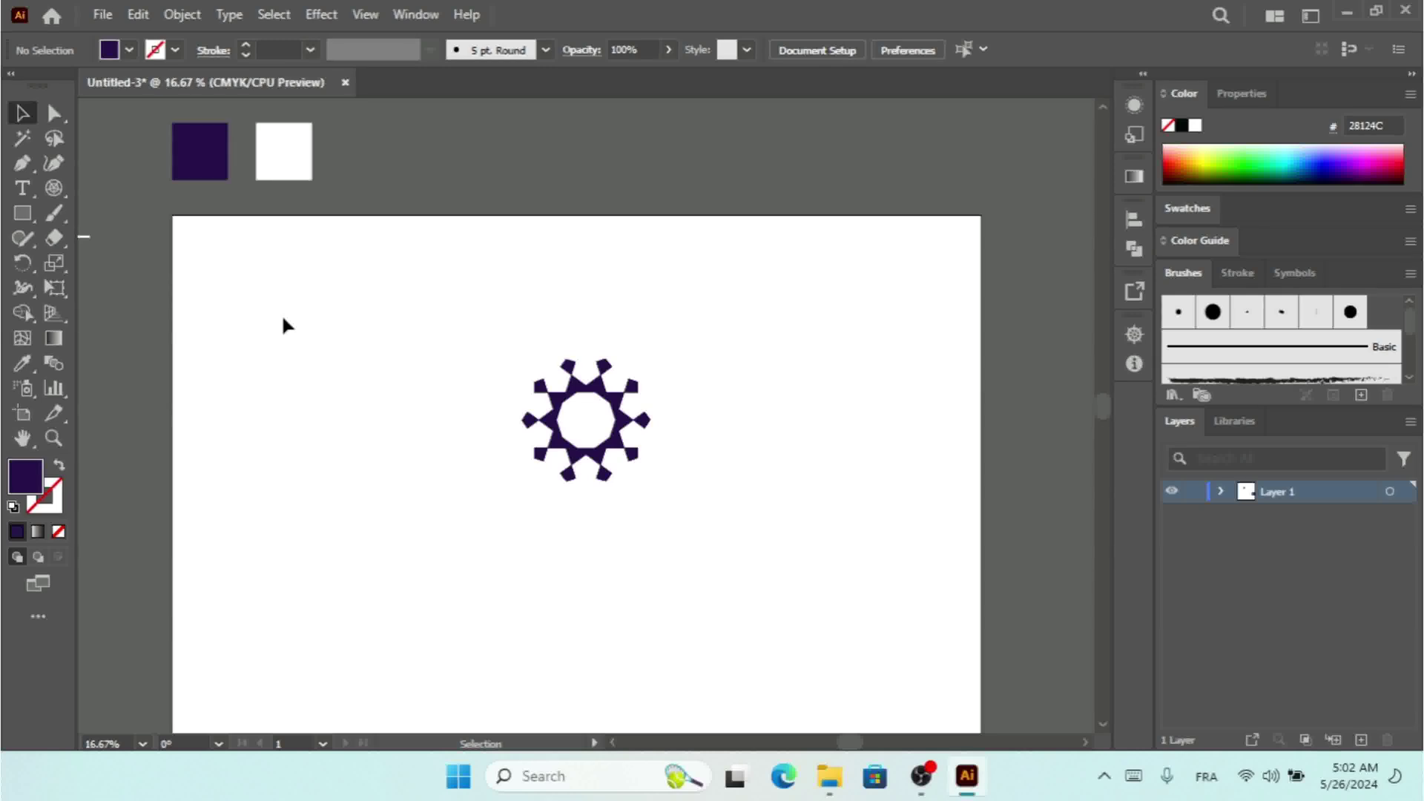
Move the purple star emblem into the upper-right area of the artboard and deselect it
{"action": "key", "text": "ctrl+equal"}
{"action": "key", "text": "ctrl+equal"}
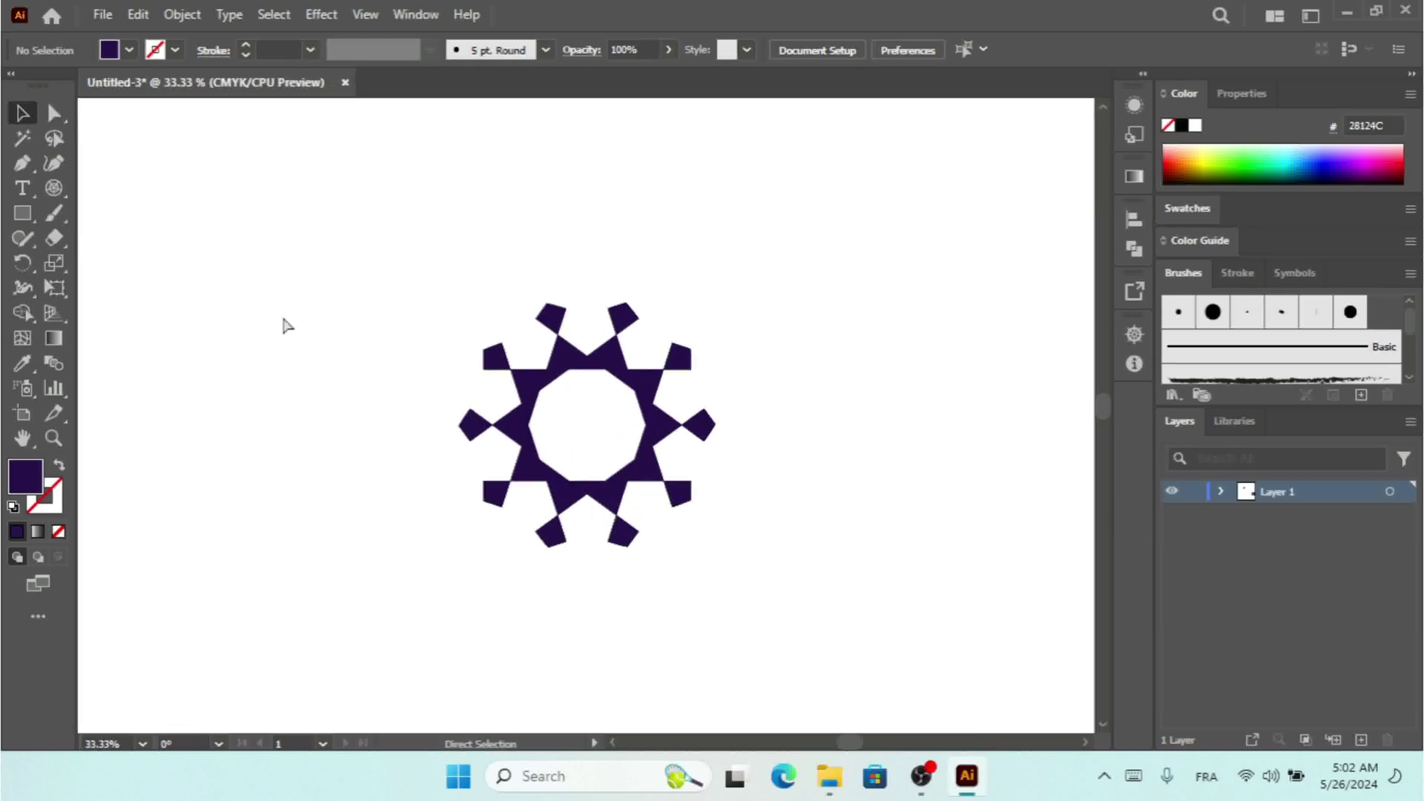
{"action": "key", "text": "ctrl+minus"}
{"action": "key", "text": "ctrl+minus"}
{"action": "key", "text": "ctrl+minus"}
{"action": "key", "text": "ctrl+minus"}
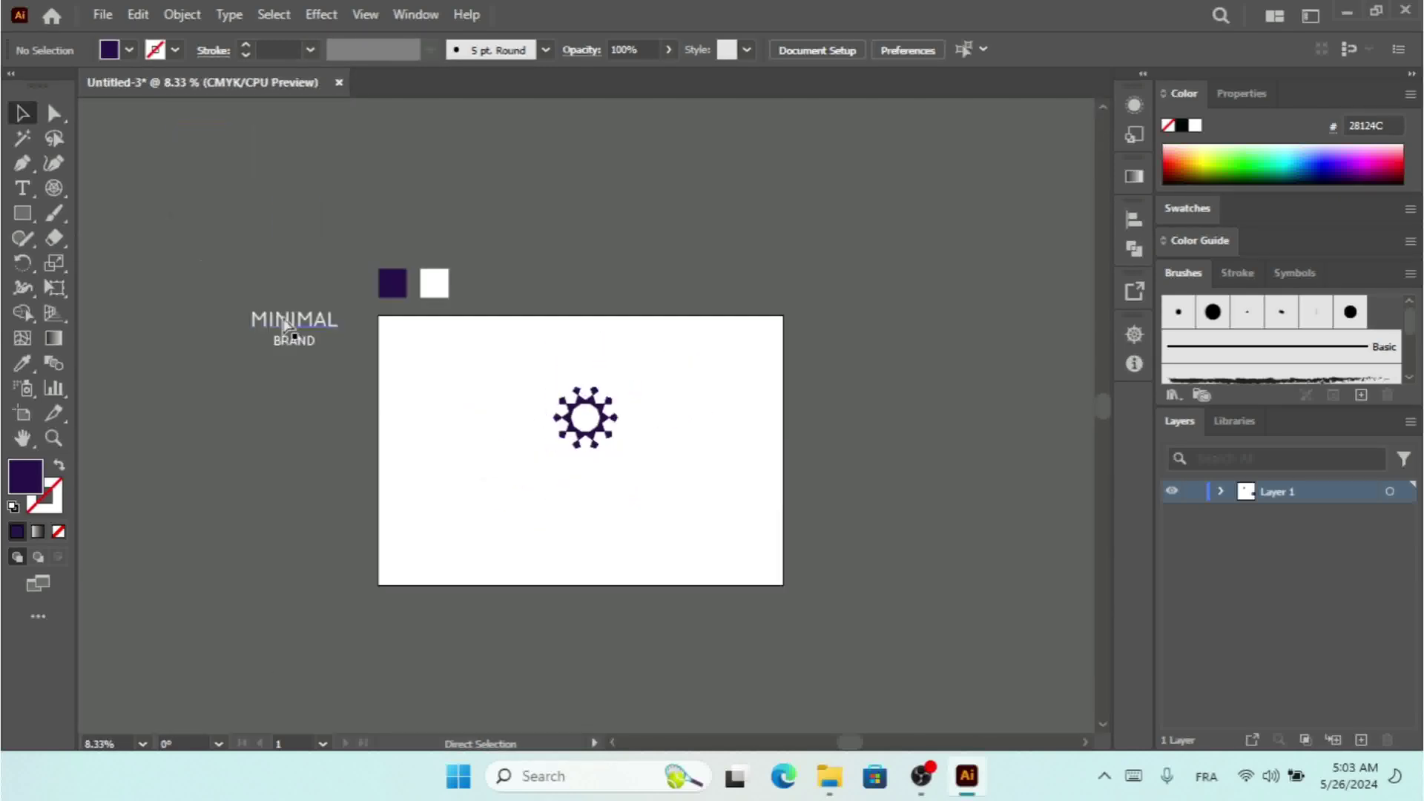
{"action": "key", "text": "ctrl+equal"}
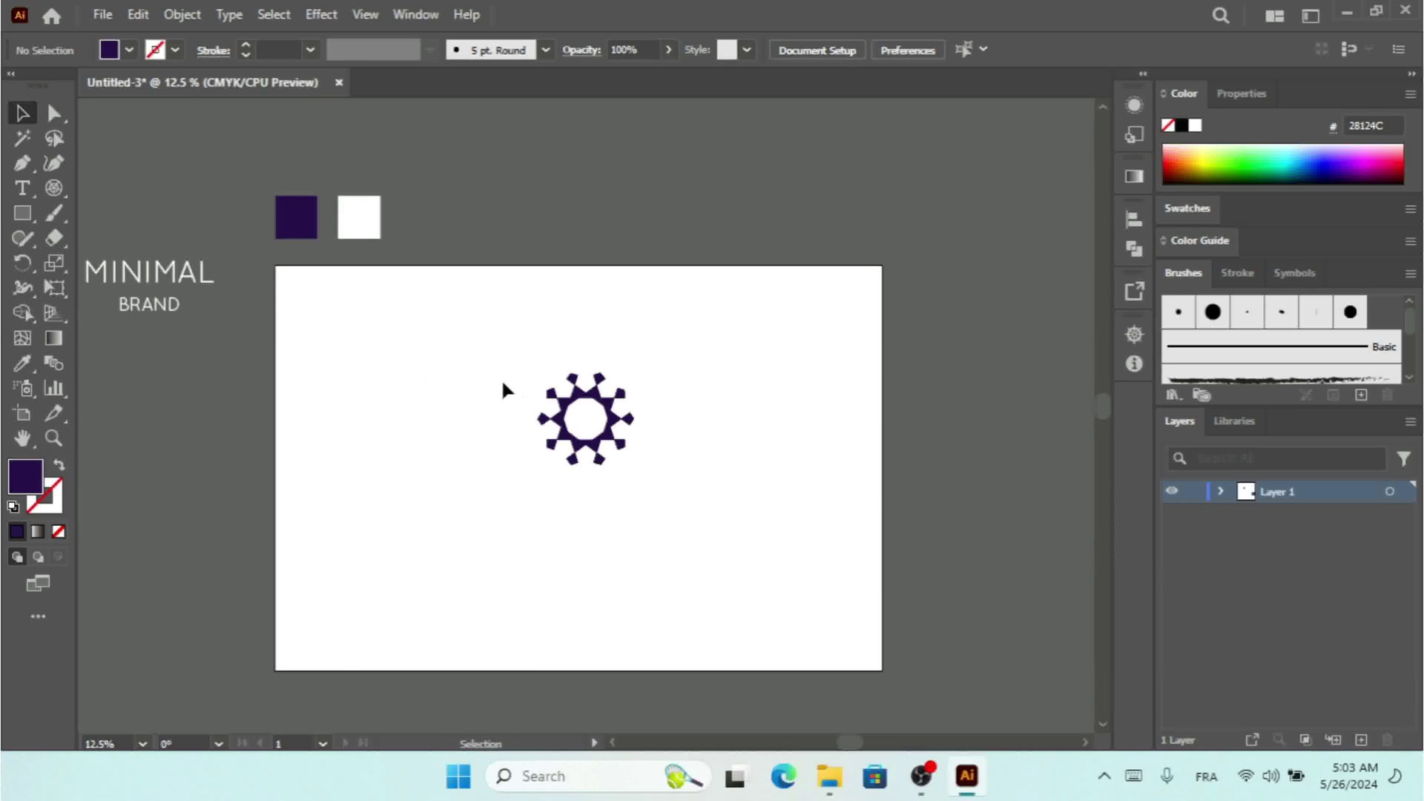
{"action": "left_click_drag", "start_coordinate": [519, 380], "coordinate": [696, 528]}
{"action": "left_click_drag", "start_coordinate": [600, 450], "coordinate": [732, 362]}
{"action": "left_click", "coordinate": [728, 514]}
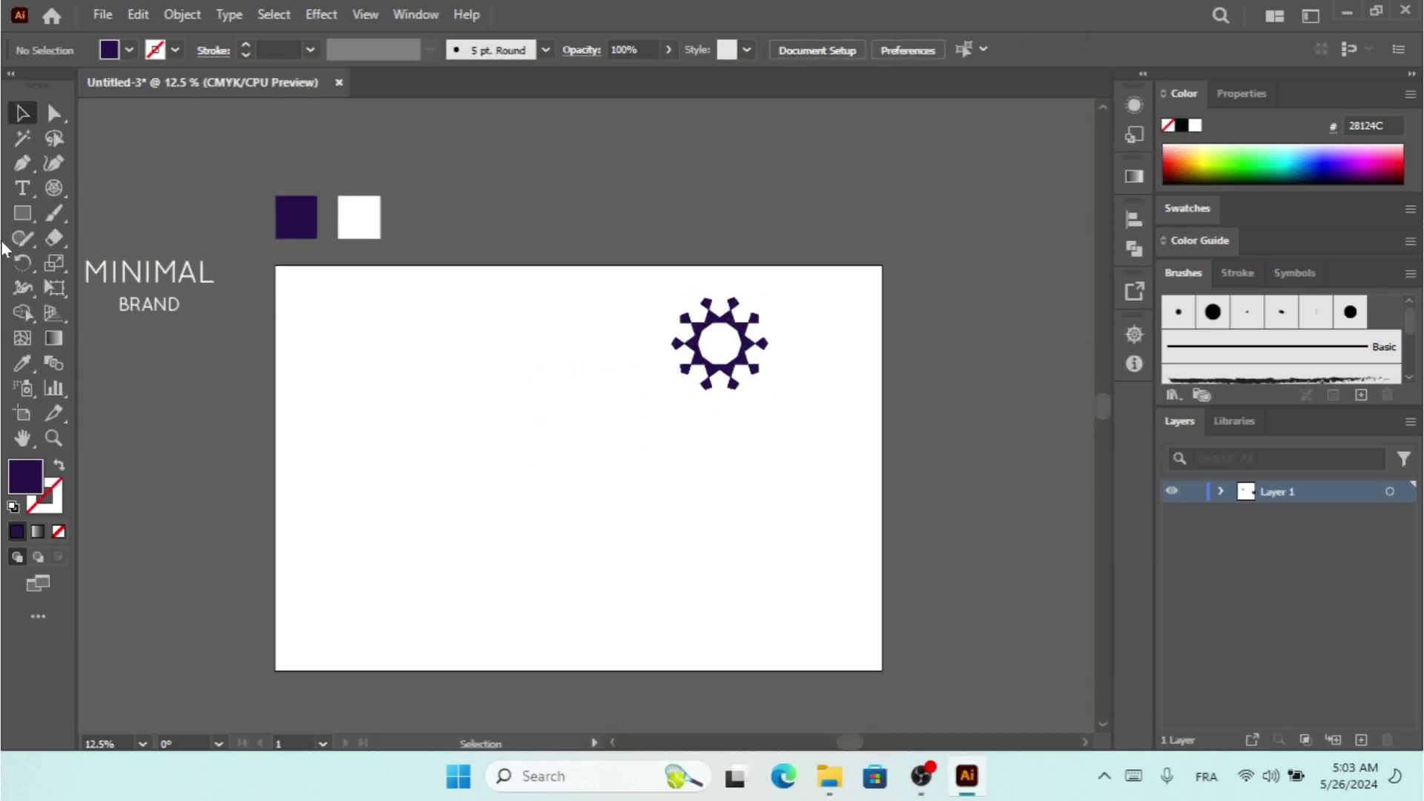
Create a dark purple rectangle 3000 pt wide and 2000 pt high
{"action": "left_click", "coordinate": [22, 213]}
{"action": "left_click", "coordinate": [356, 321]}
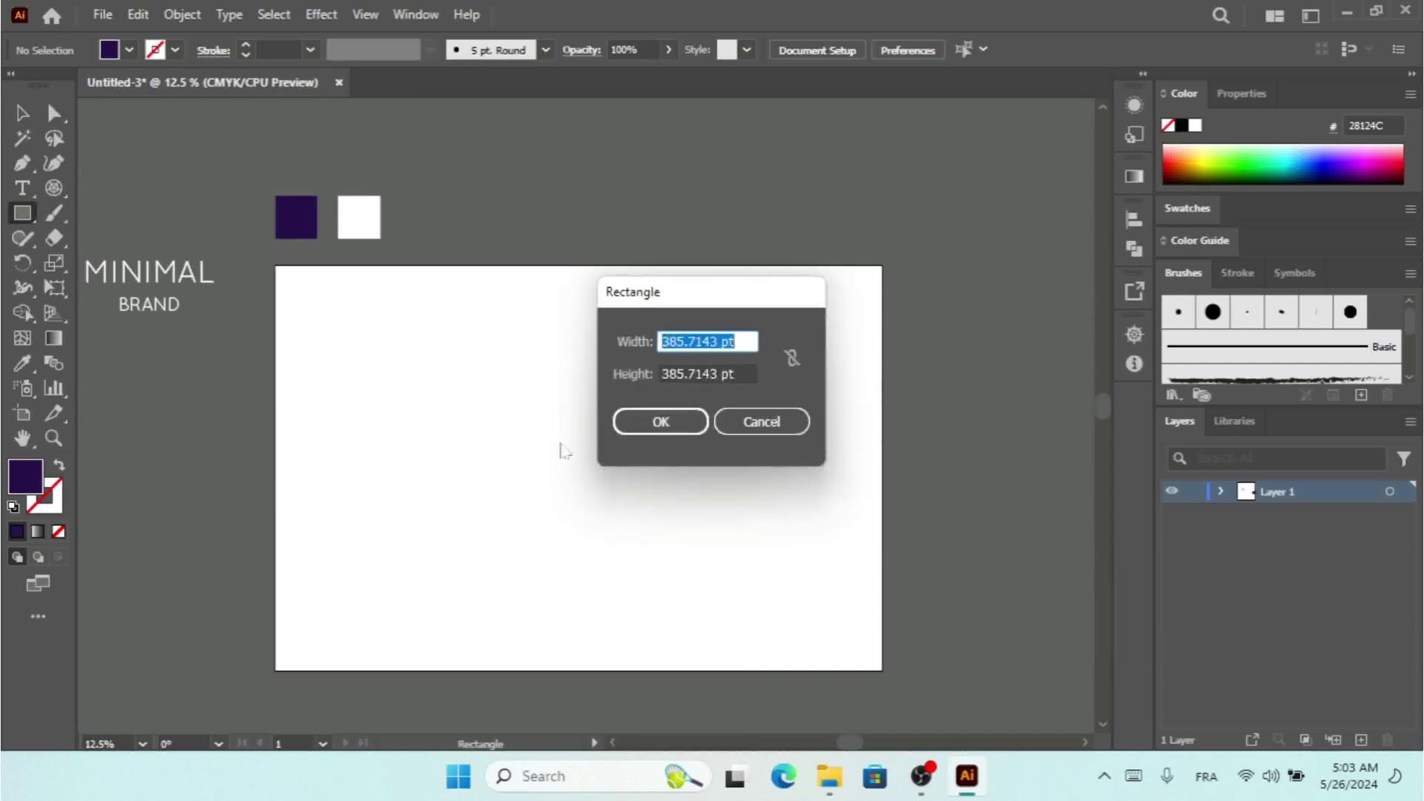
{"action": "type", "text": "3000"}
{"action": "key", "text": "Tab"}
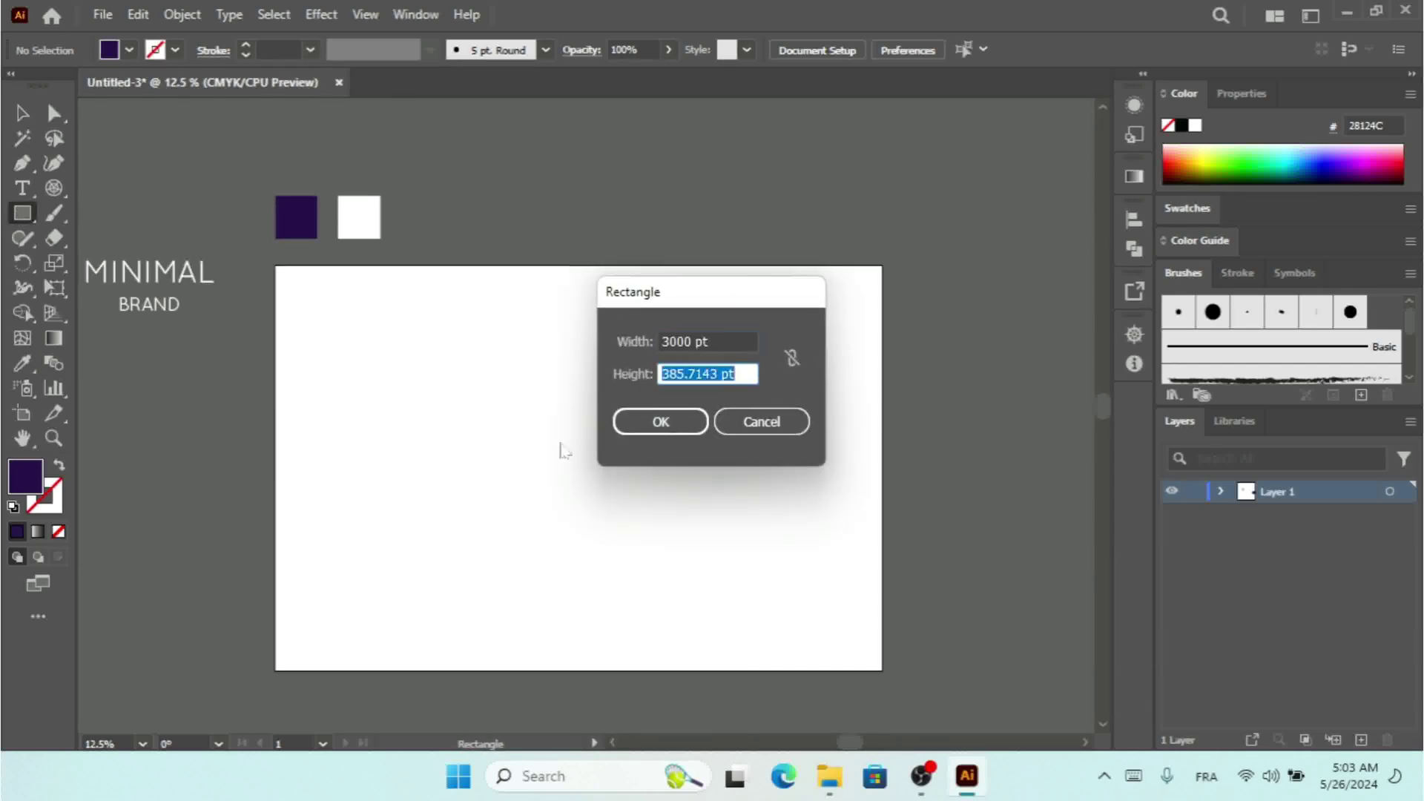
{"action": "type", "text": "2000"}
{"action": "key", "text": "Return"}
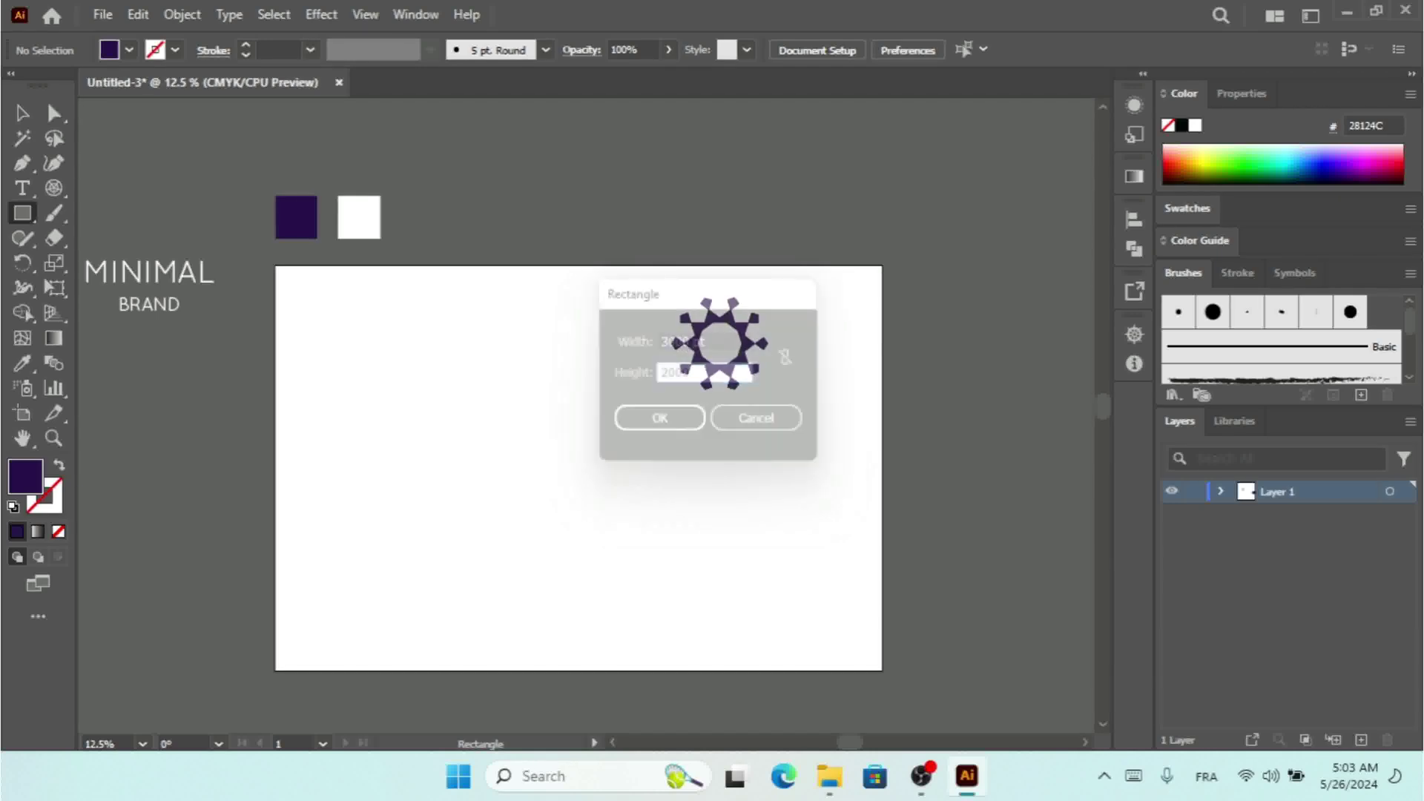
Centre the purple rectangle horizontally and vertically on the artboard
{"action": "left_click", "coordinate": [22, 114]}
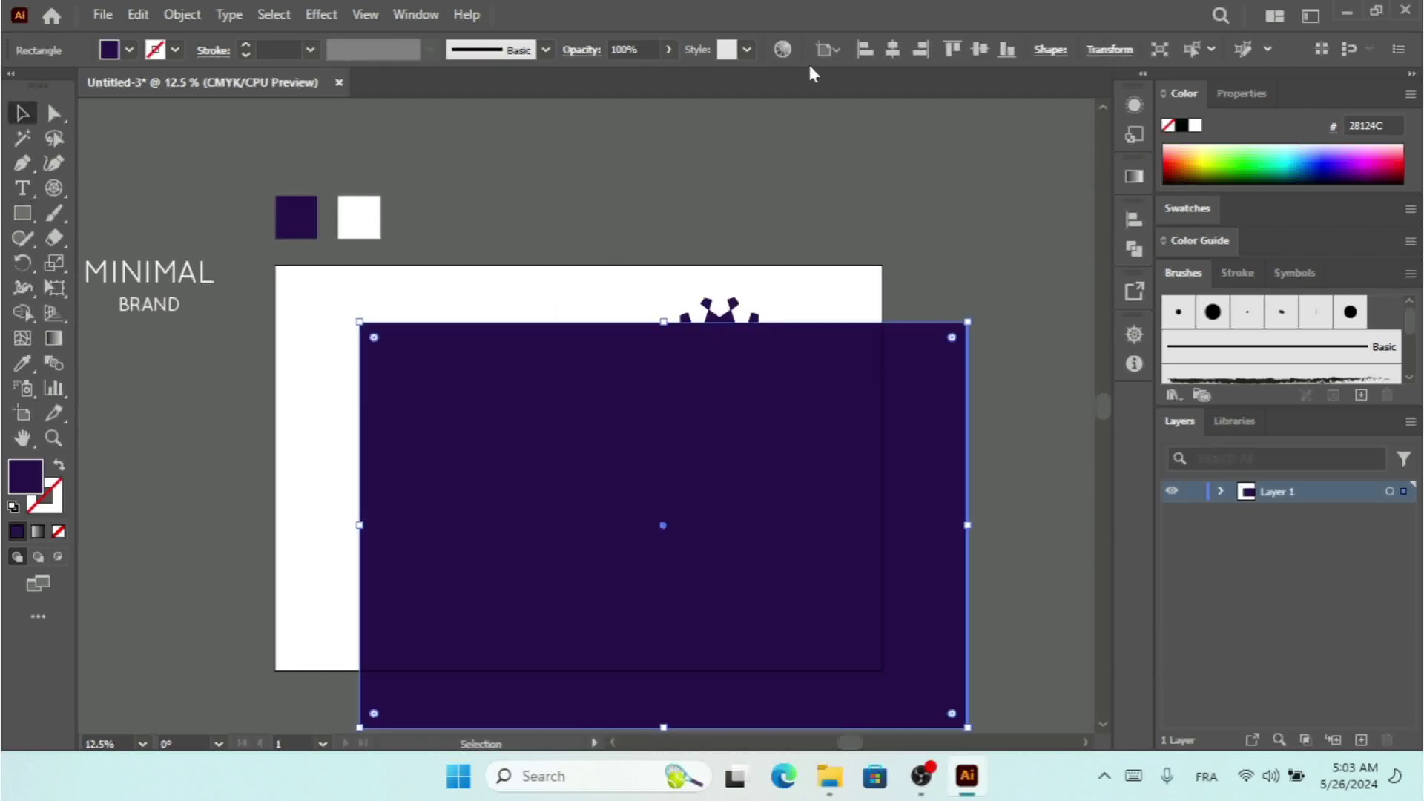
{"action": "left_click", "coordinate": [892, 52]}
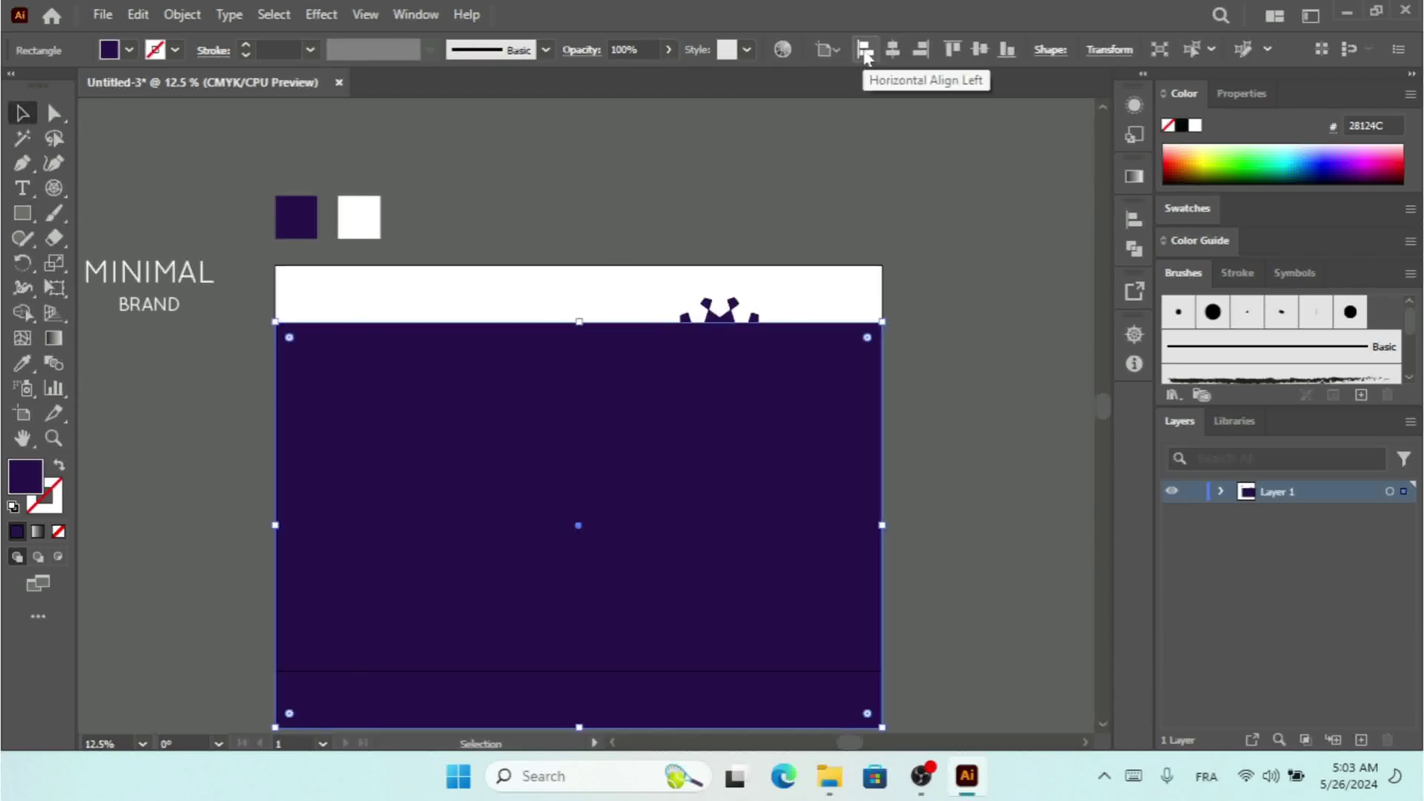
{"action": "left_click", "coordinate": [980, 50]}
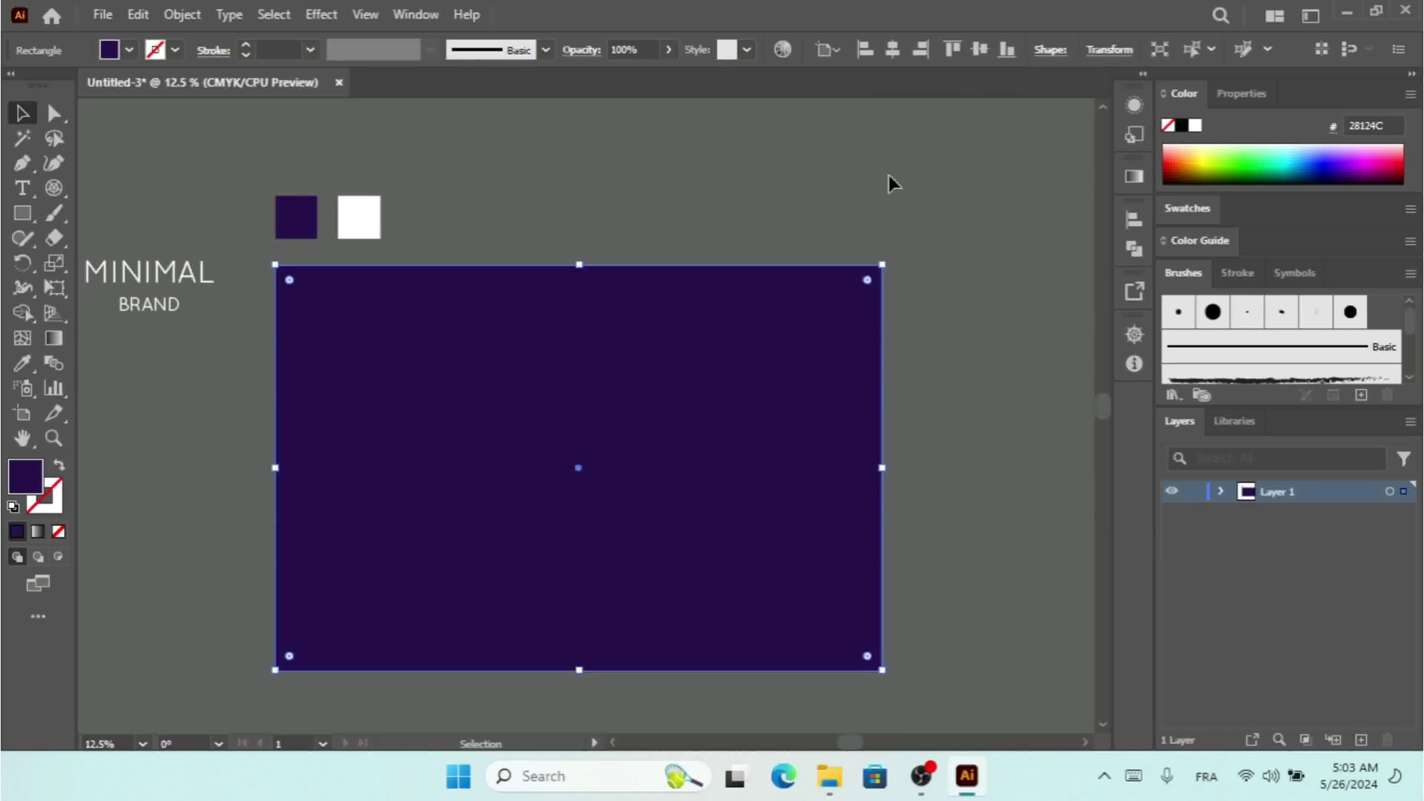
Split the purple rectangle into a grid of 2 rows and 2 columns with the preview enabled
{"action": "left_click", "coordinate": [178, 16]}
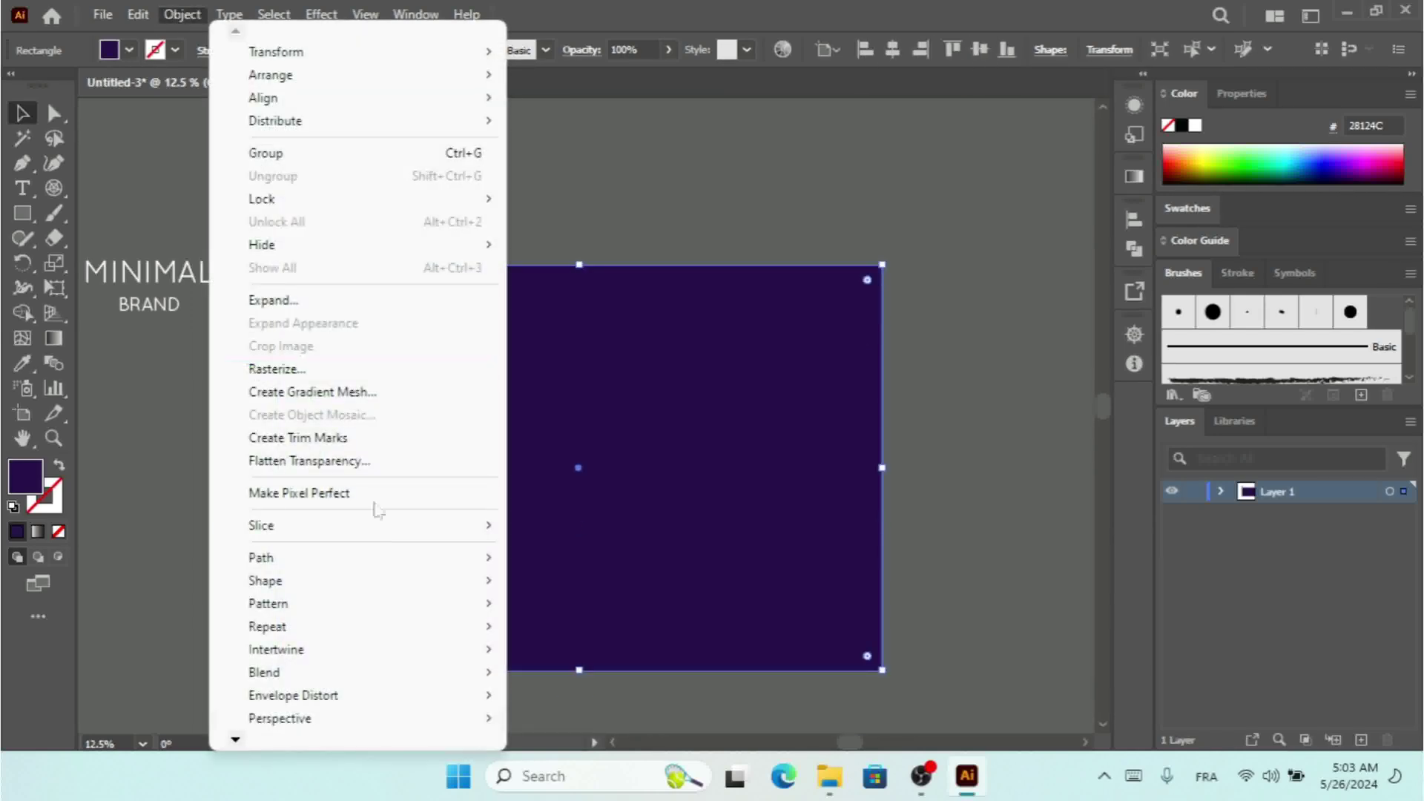
{"action": "mouse_move", "coordinate": [385, 530]}
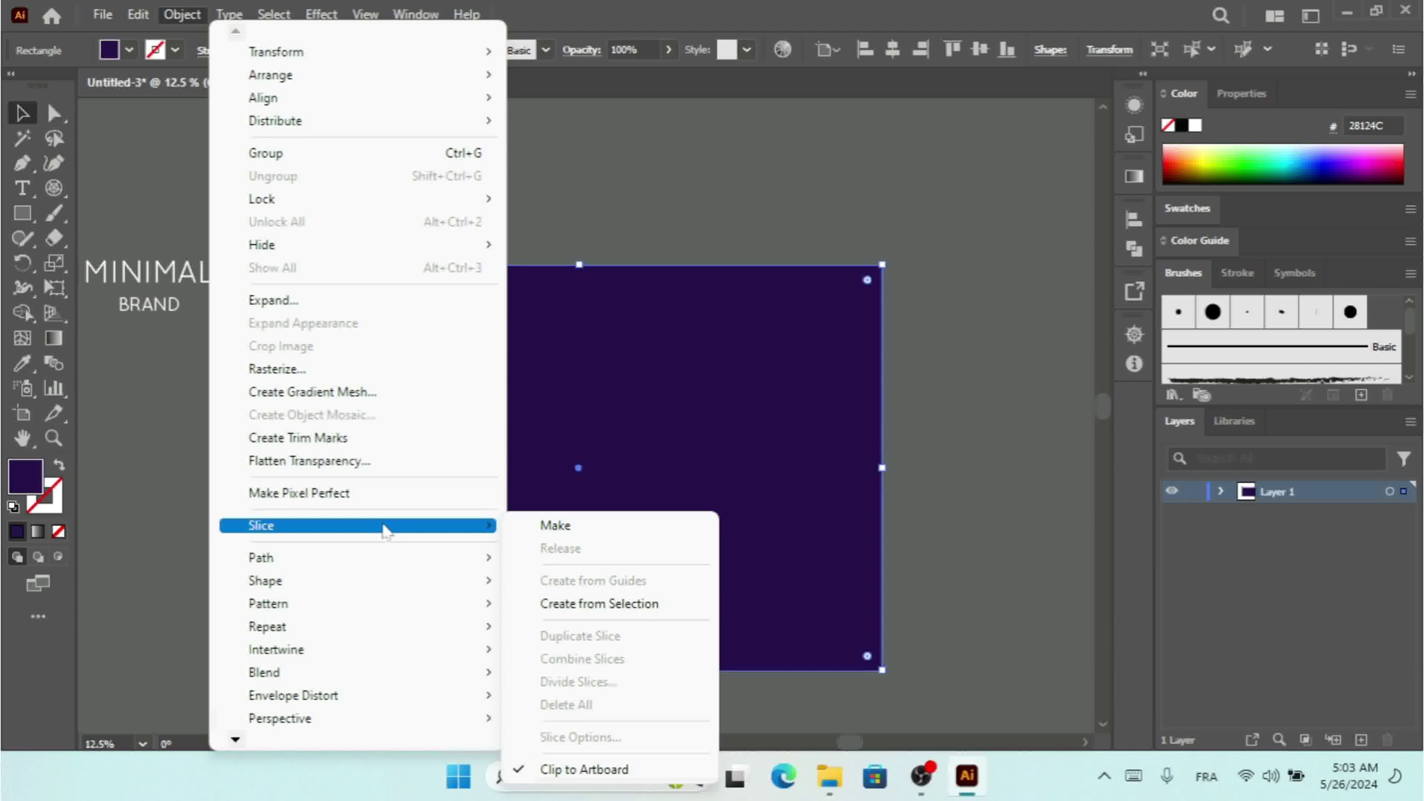
{"action": "mouse_move", "coordinate": [415, 557]}
{"action": "left_click", "coordinate": [636, 614]}
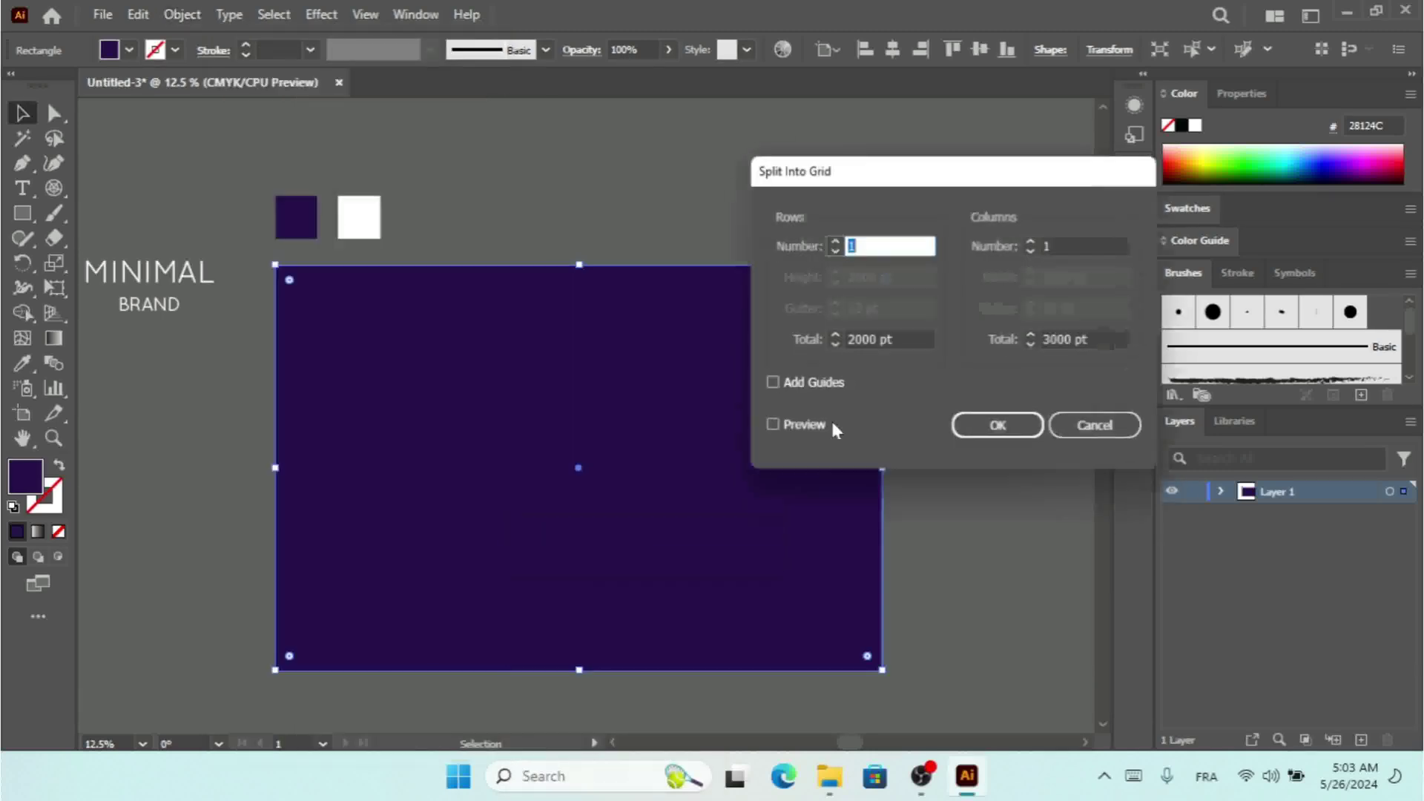
{"action": "left_click", "coordinate": [834, 241]}
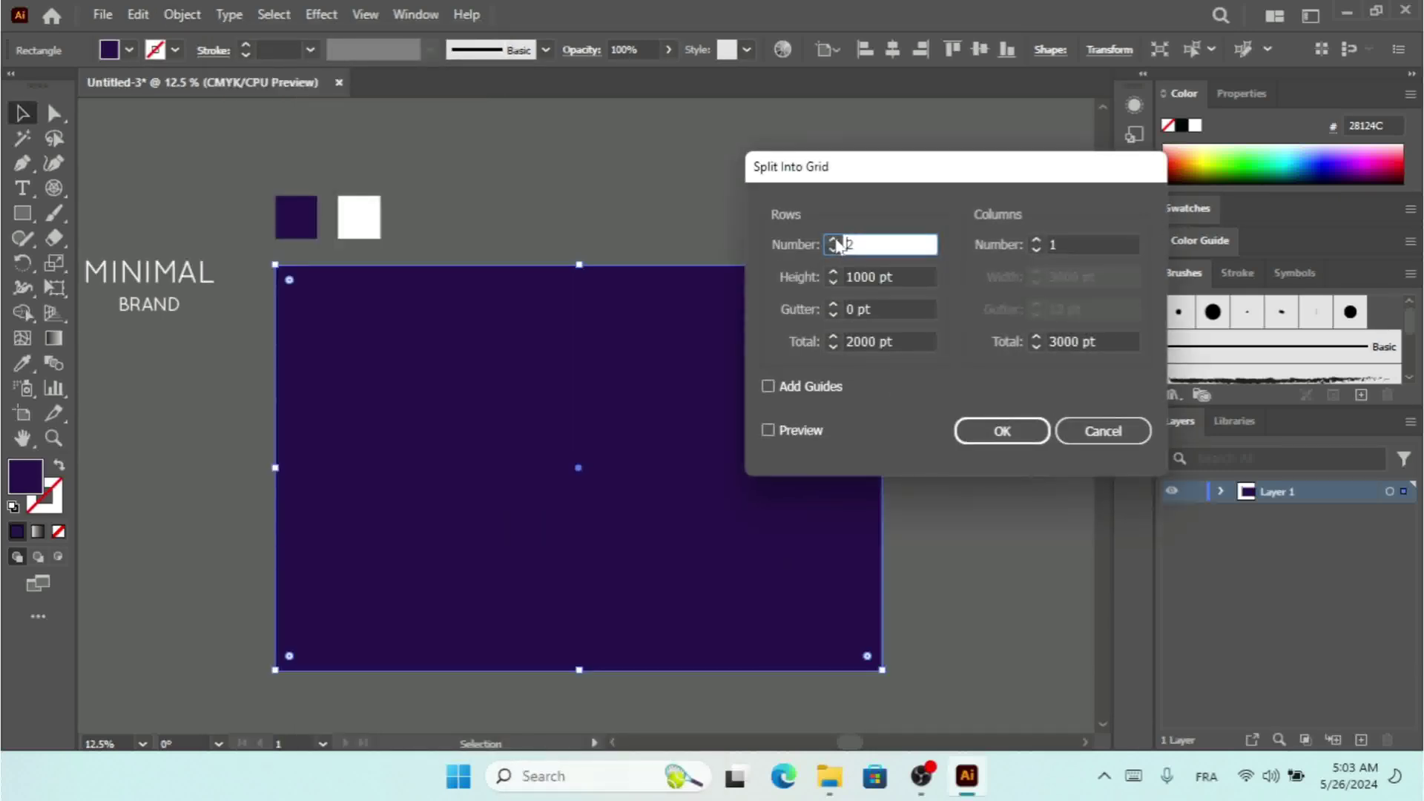
{"action": "left_click", "coordinate": [803, 431]}
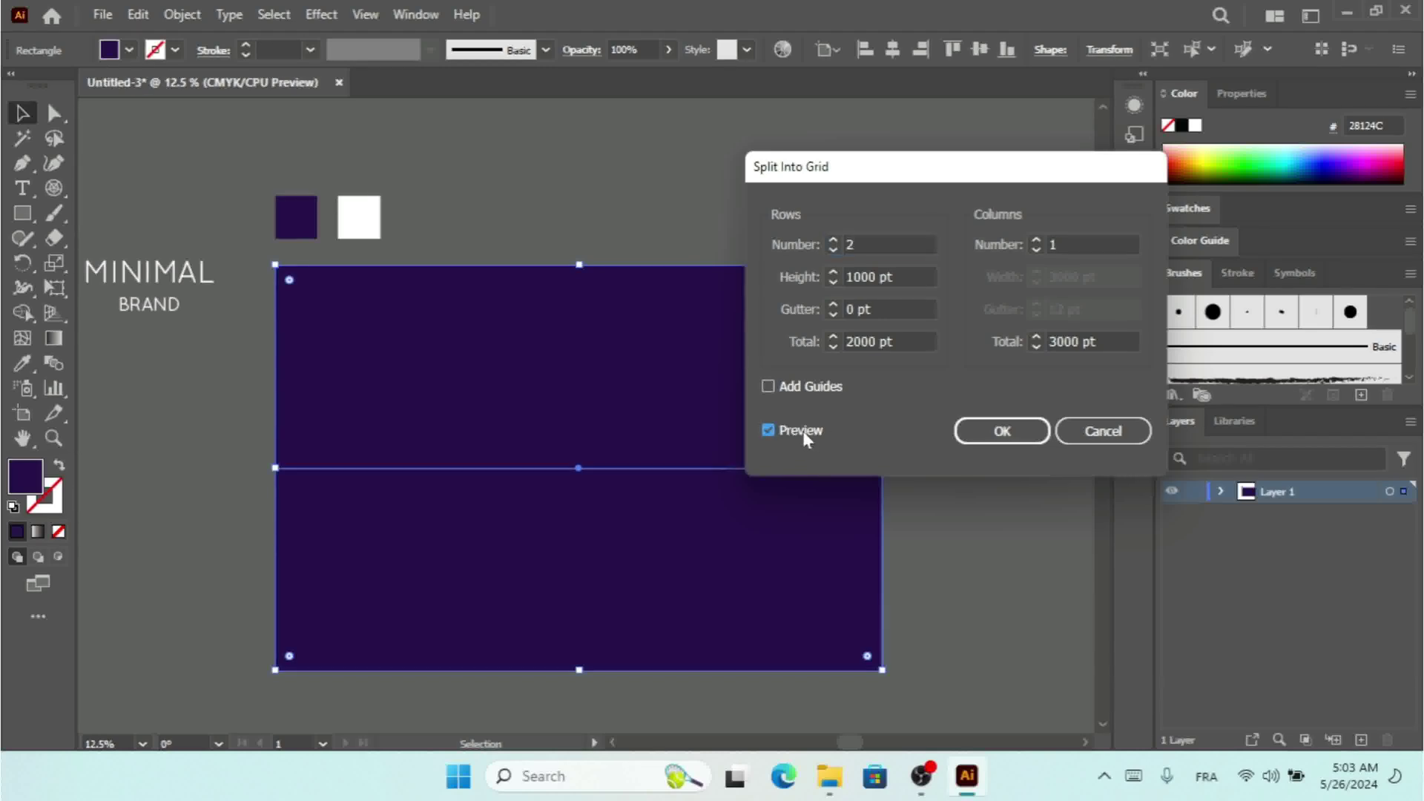
{"action": "left_click", "coordinate": [1037, 239]}
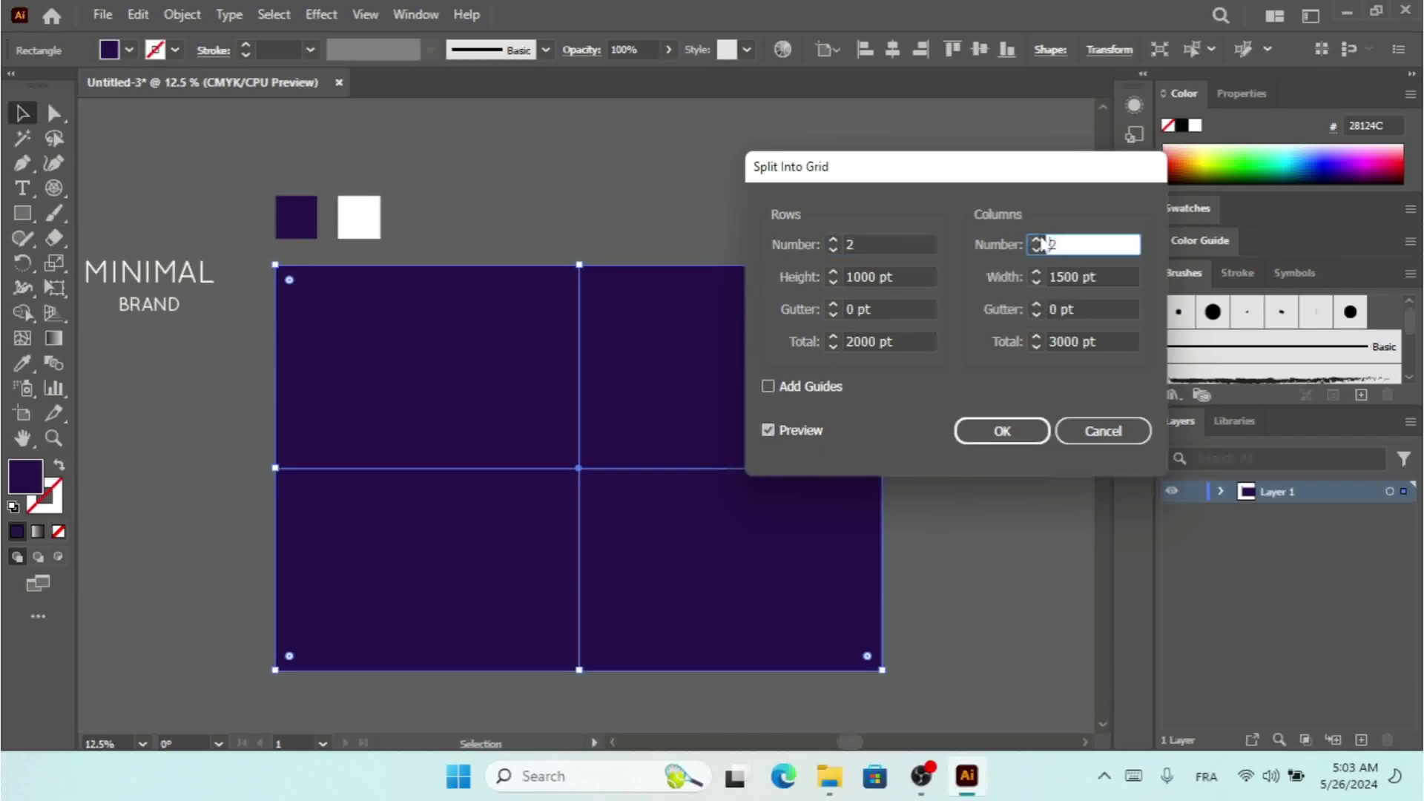
{"action": "left_click", "coordinate": [832, 251]}
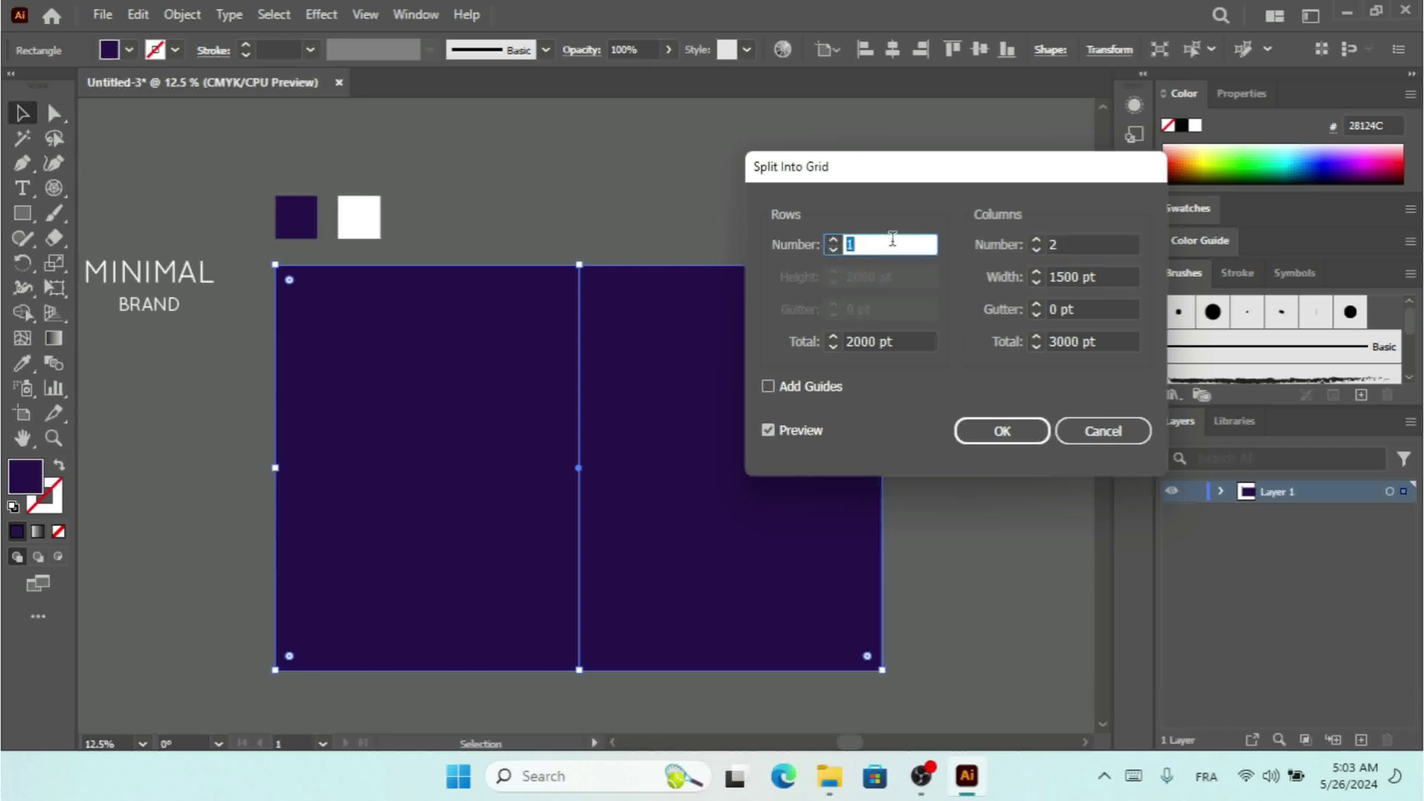
{"action": "left_click", "coordinate": [834, 242]}
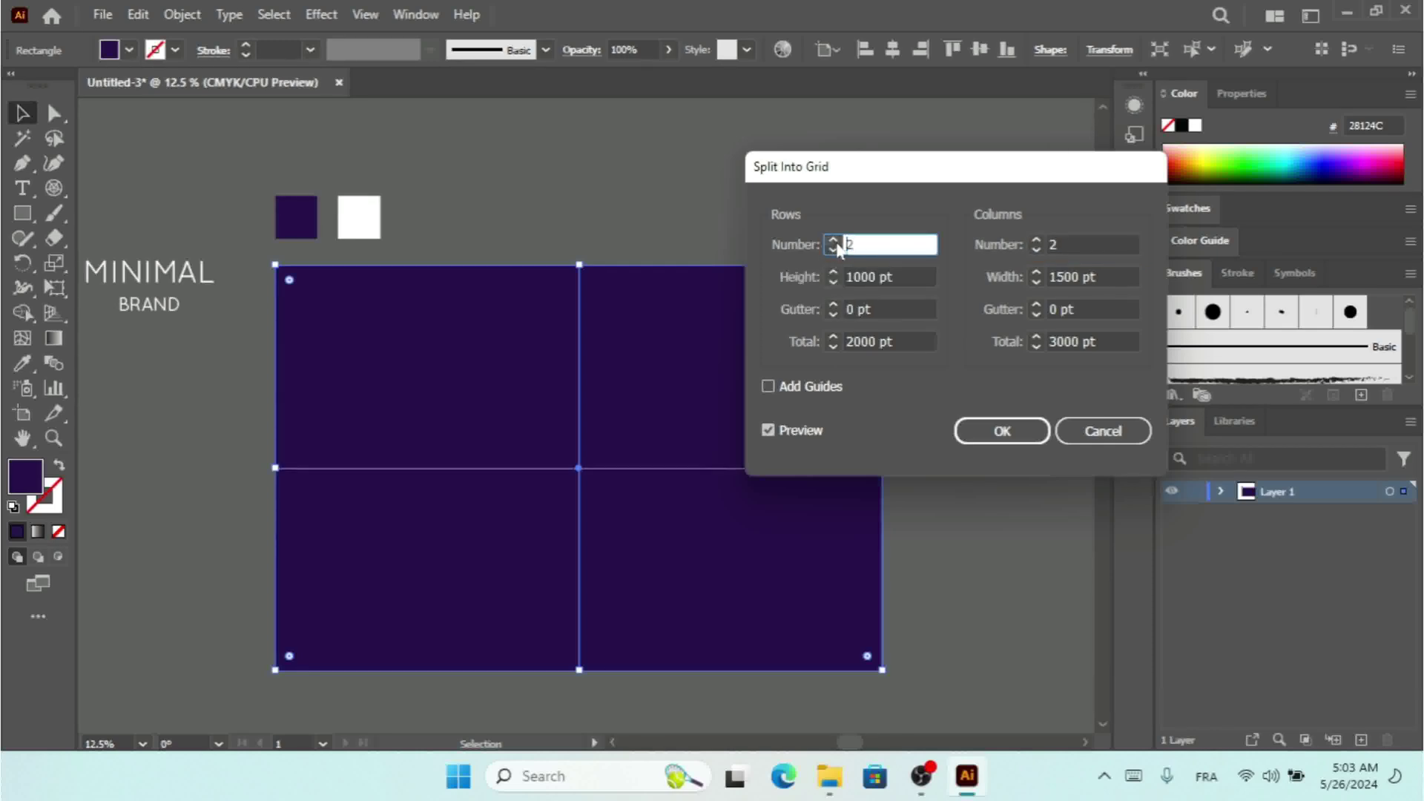
{"action": "left_click", "coordinate": [1037, 241]}
{"action": "left_click", "coordinate": [1036, 249]}
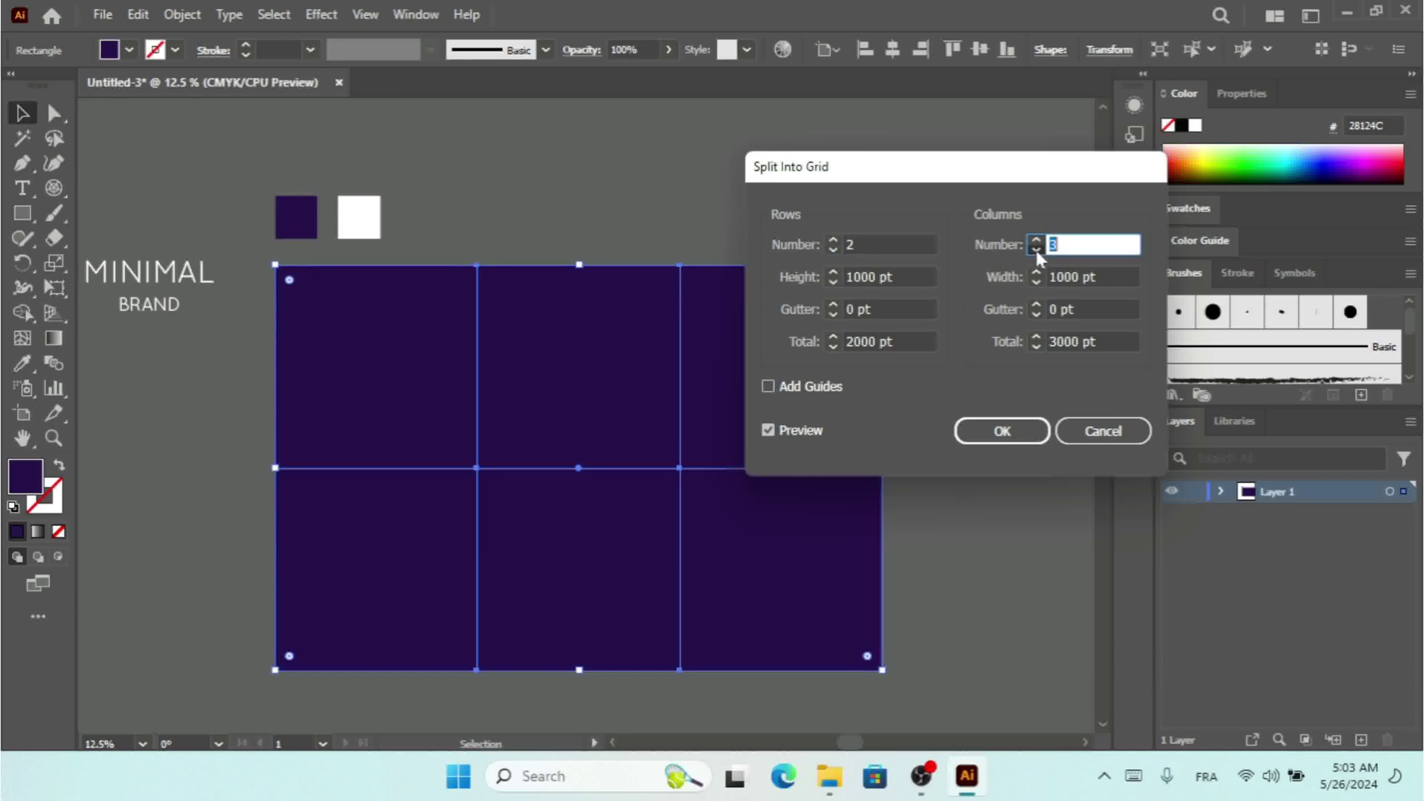
{"action": "left_click", "coordinate": [1036, 241]}
{"action": "left_click", "coordinate": [1036, 250]}
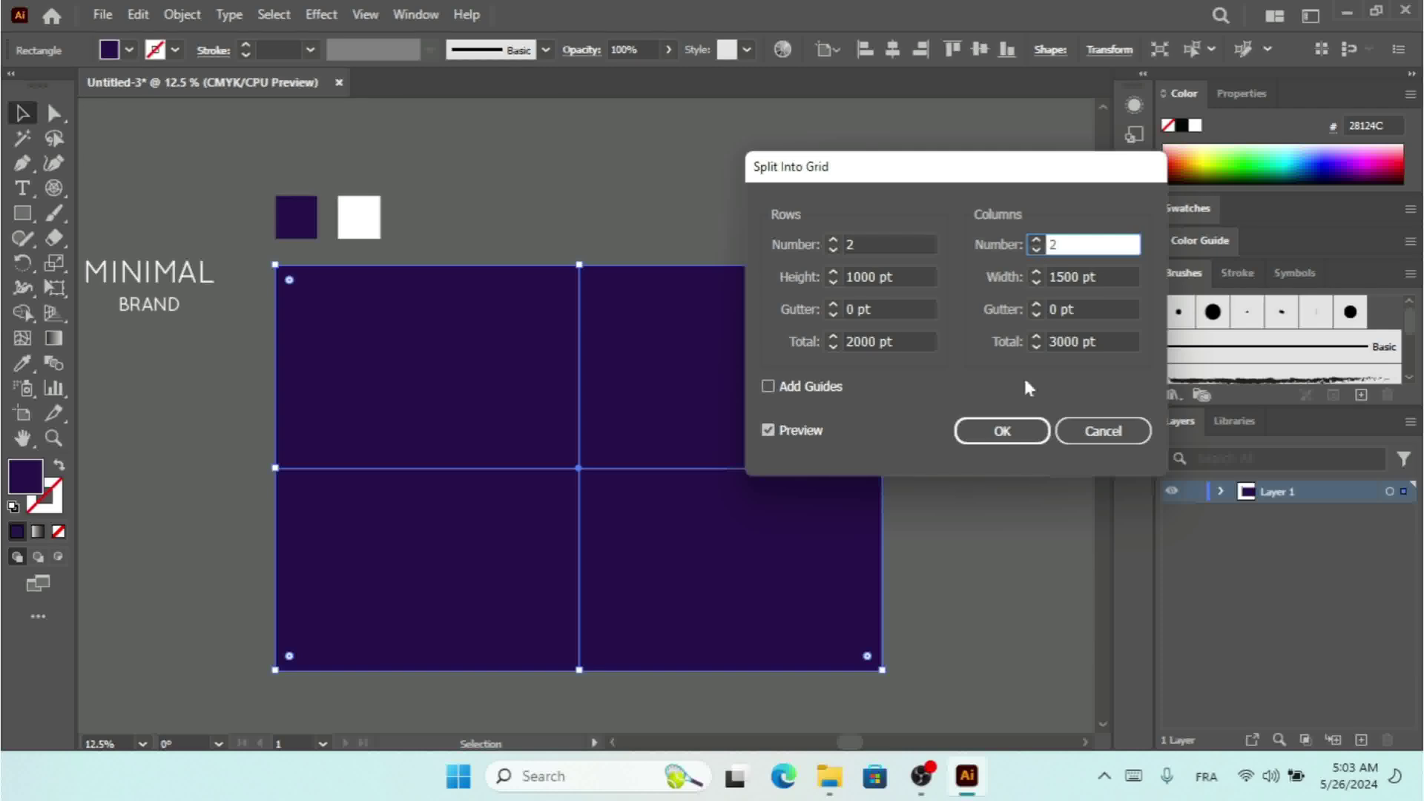
{"action": "left_click", "coordinate": [1004, 431]}
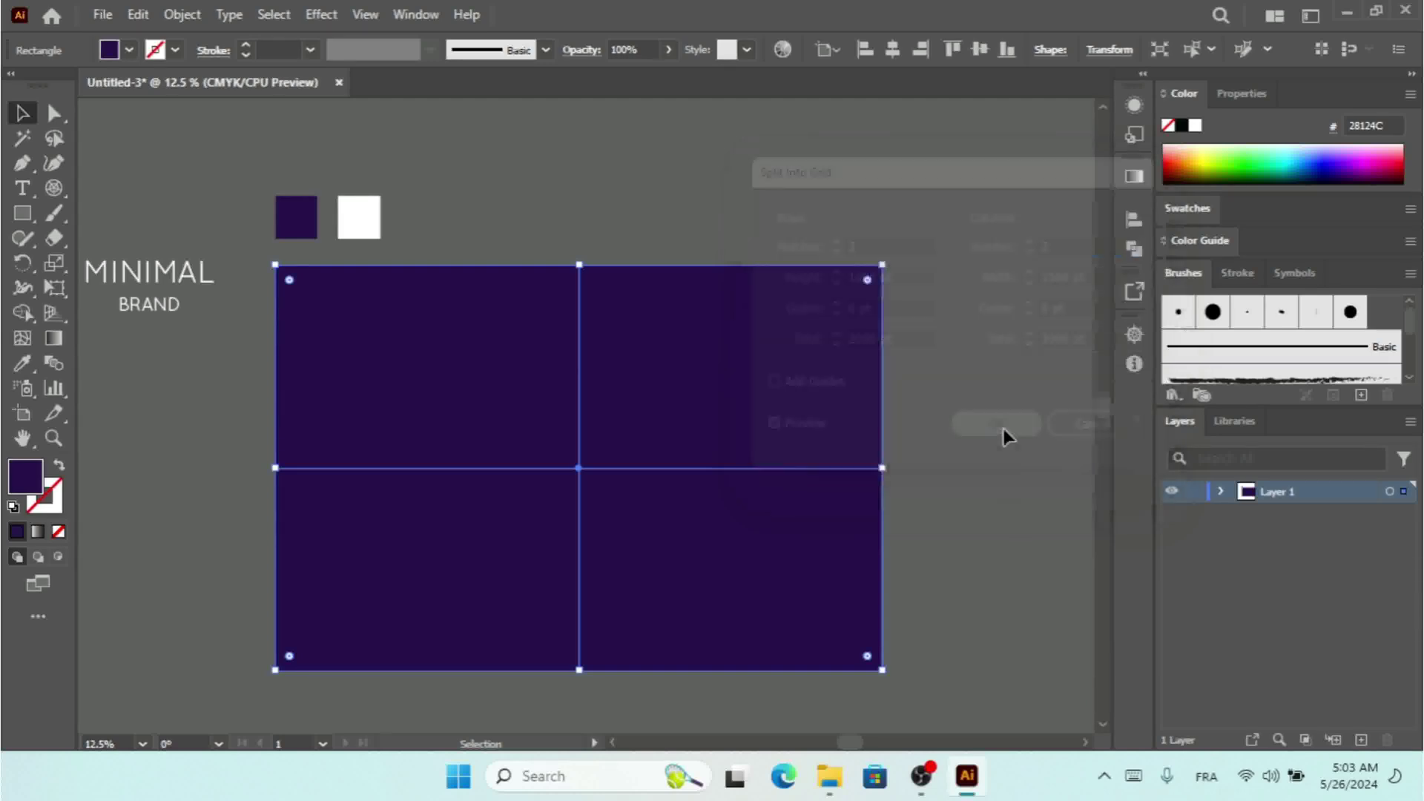
Remove the upper-left cell of the purple grid with Shape Builder
{"action": "left_click", "coordinate": [23, 312]}
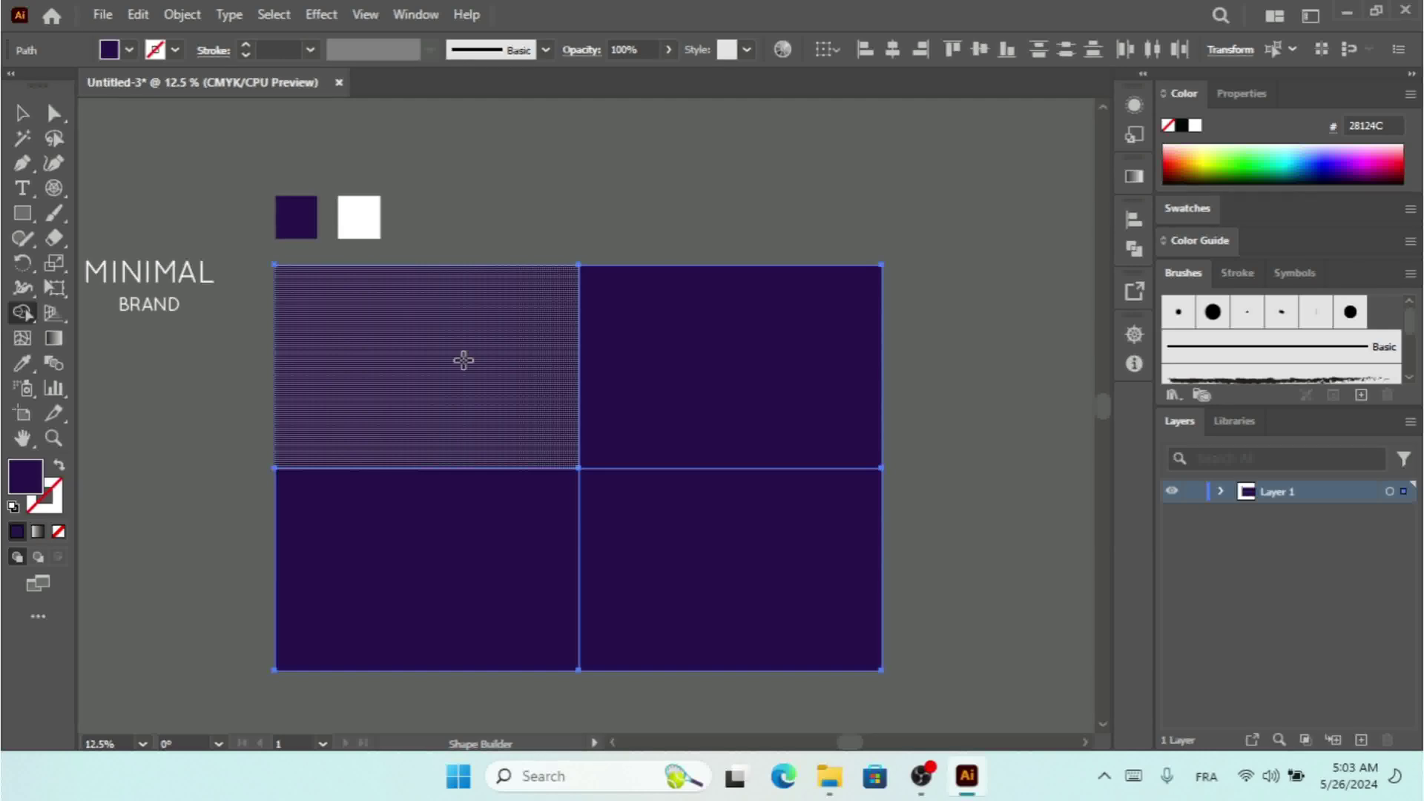
{"action": "left_click", "coordinate": [464, 360], "text": "alt"}
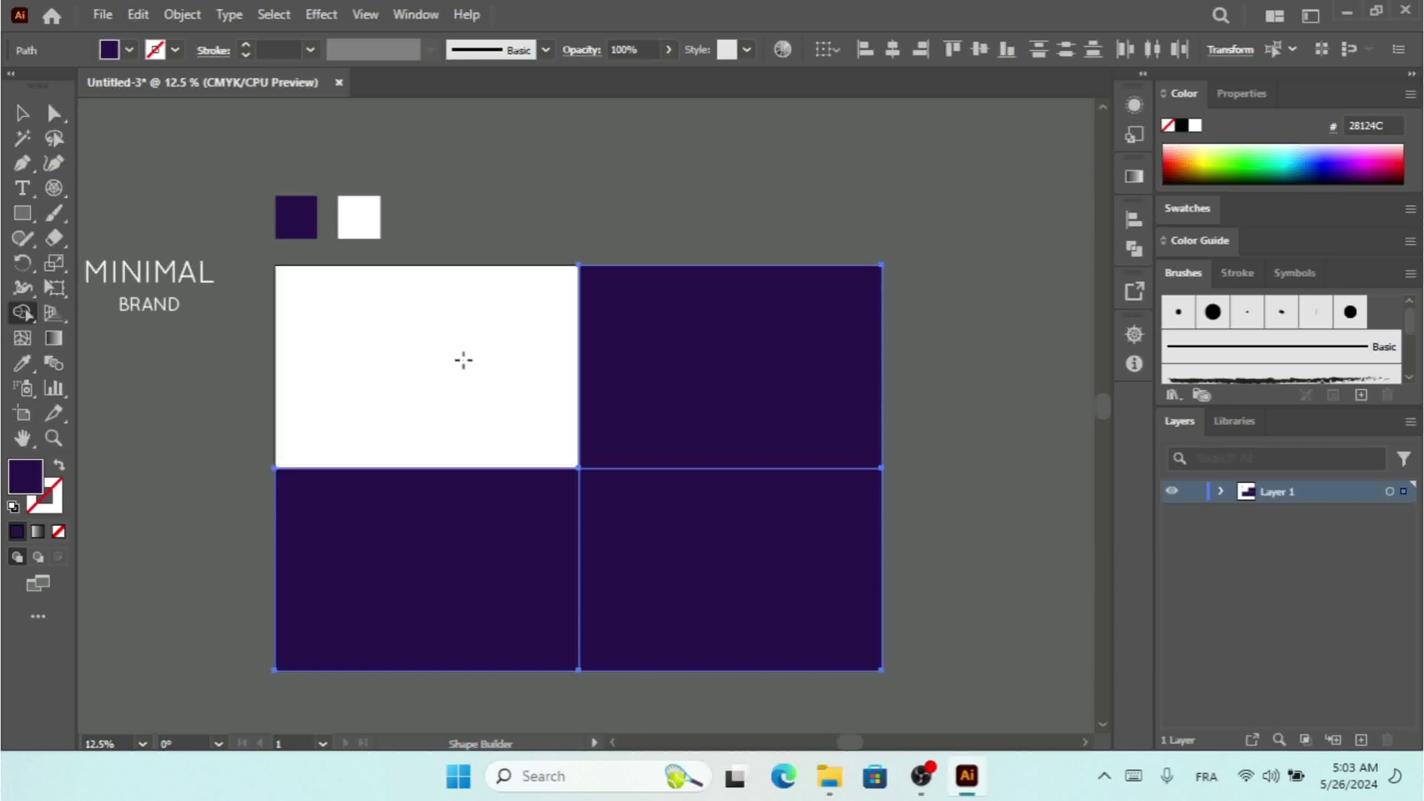
Remove the lower-right cell of the purple grid with Shape Builder and send the remaining purple cells to the back
{"action": "left_click", "coordinate": [692, 531], "text": "alt"}
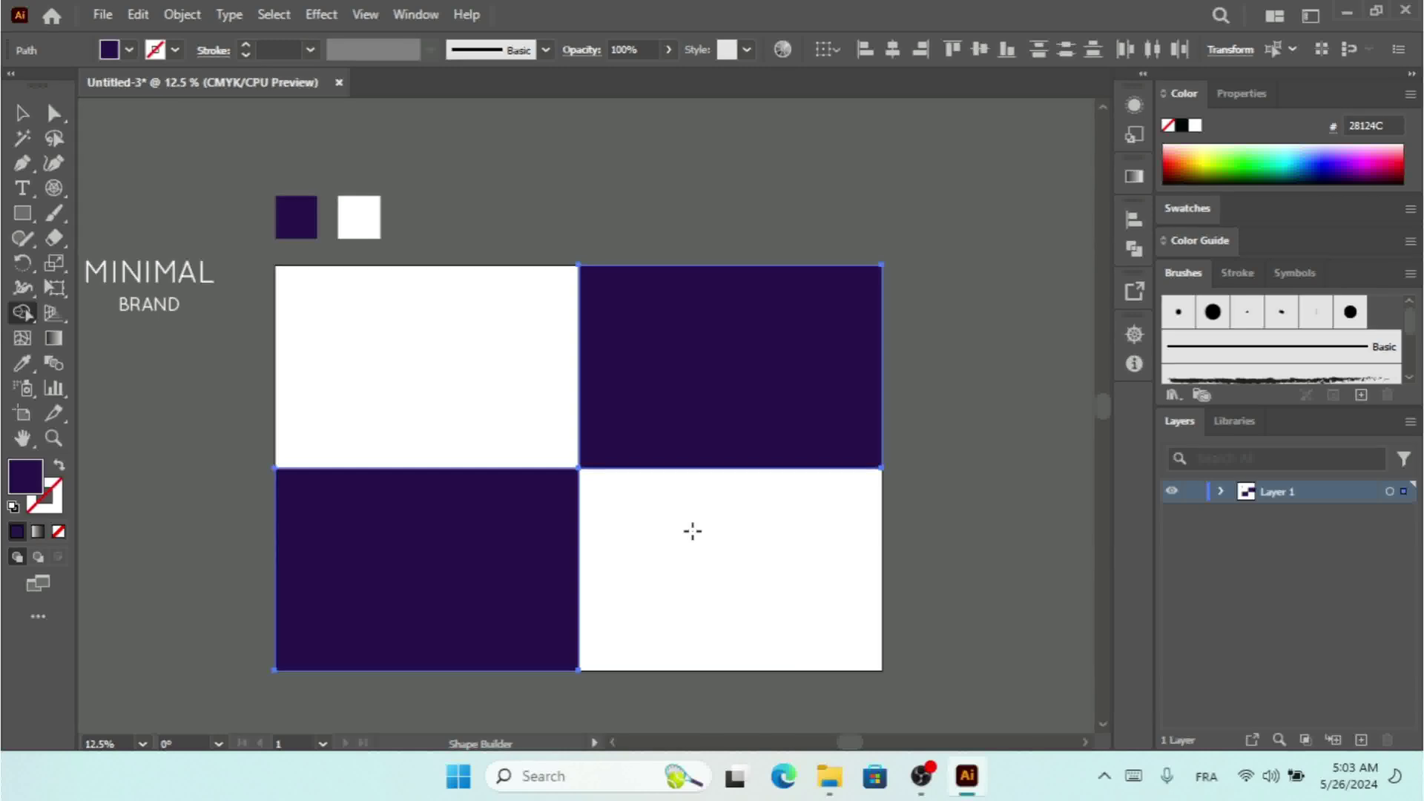
{"action": "left_click", "coordinate": [22, 113]}
{"action": "right_click", "coordinate": [665, 326]}
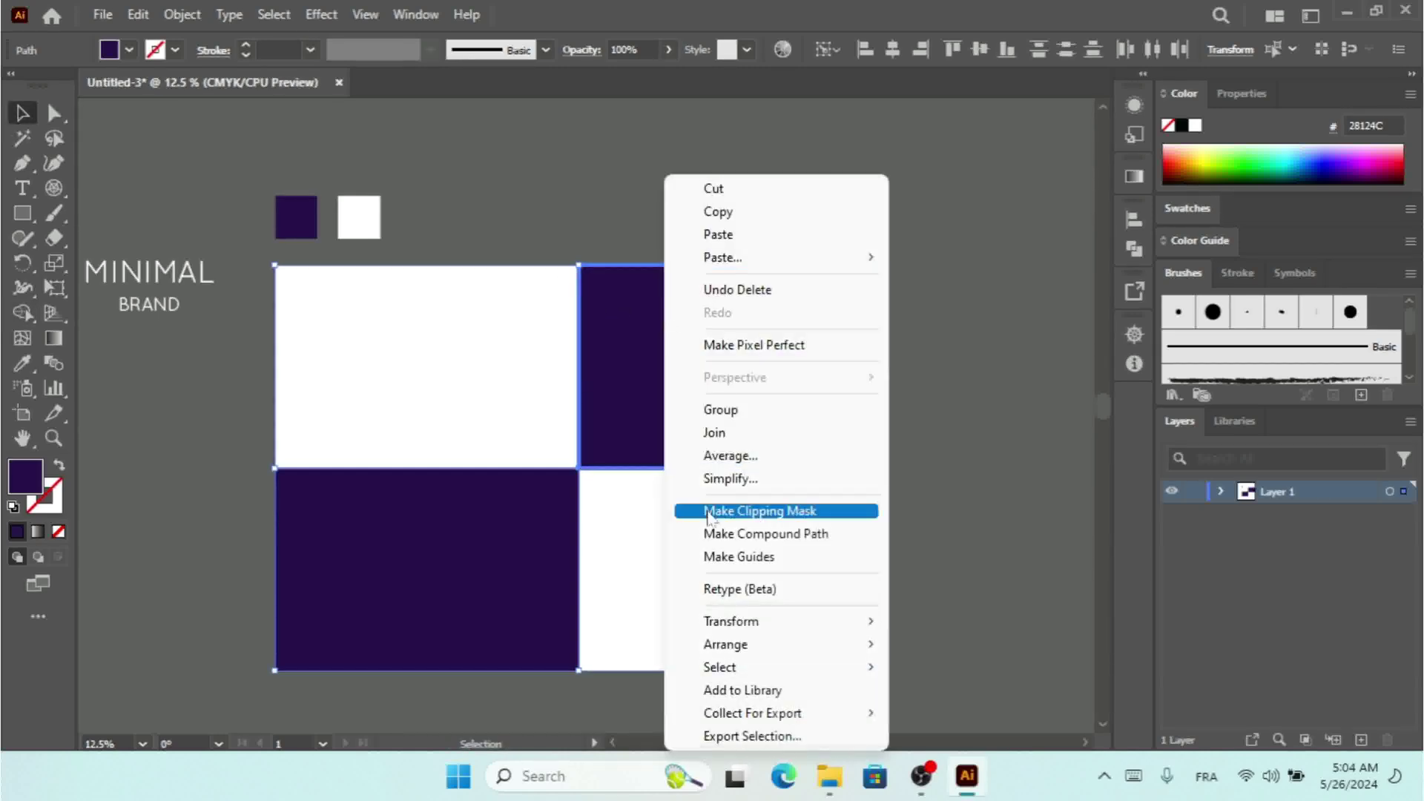
{"action": "mouse_move", "coordinate": [830, 648]}
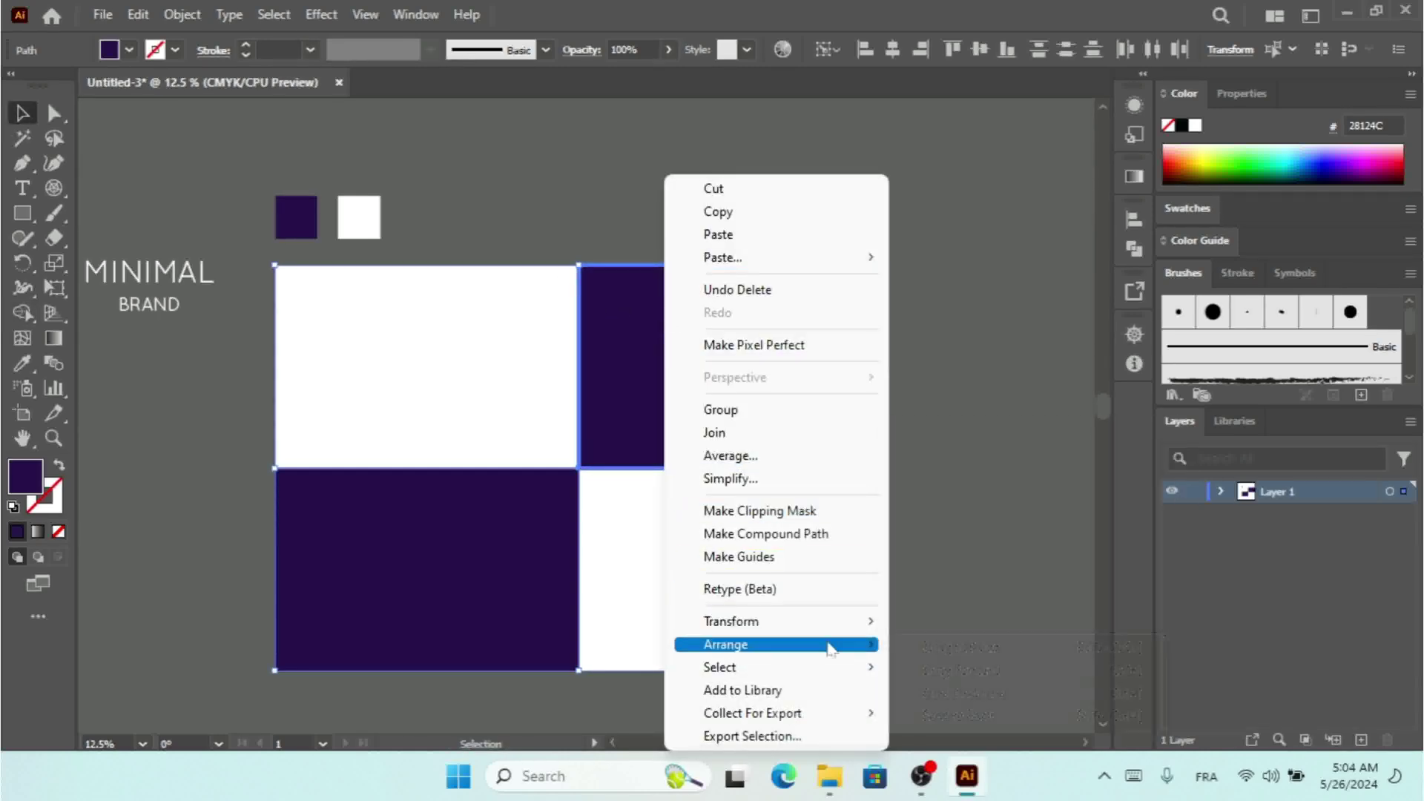
{"action": "left_click", "coordinate": [972, 713]}
{"action": "left_click", "coordinate": [970, 487]}
Move the star symbol into the upper-left white cell and scale it down slightly
{"action": "left_click_drag", "start_coordinate": [791, 498], "coordinate": [602, 243]}
{"action": "left_click", "coordinate": [816, 375], "text": "shift"}
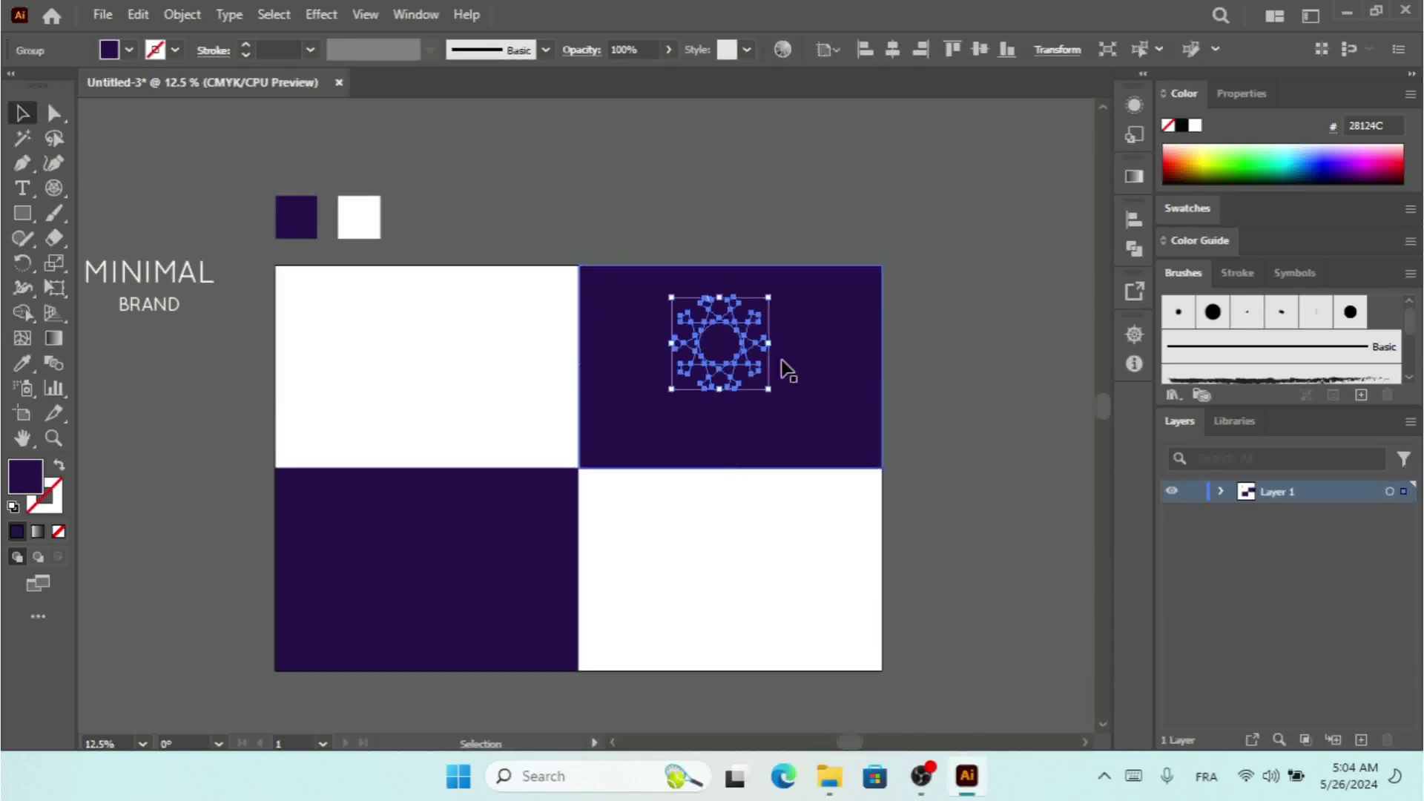
{"action": "left_click_drag", "start_coordinate": [745, 335], "coordinate": [450, 356]}
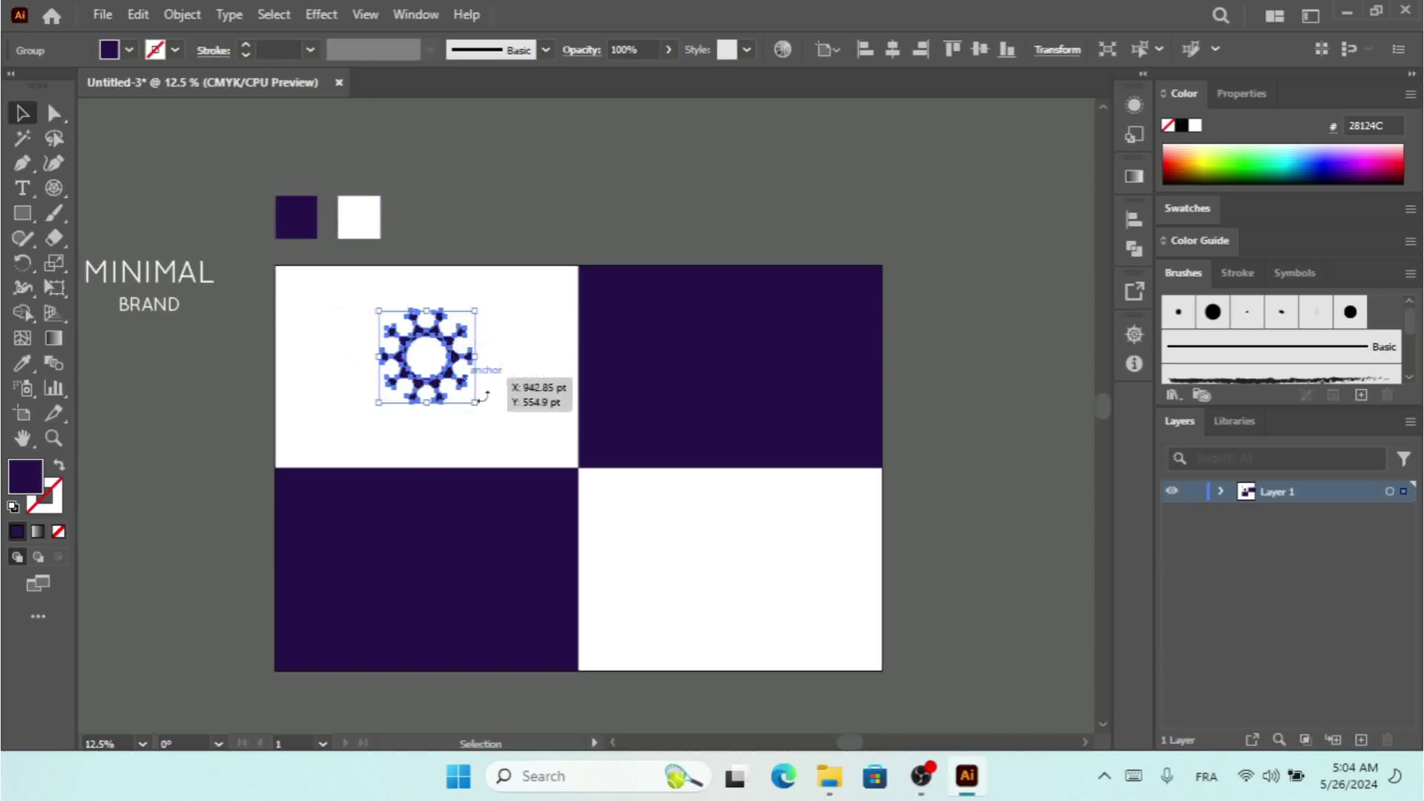
{"action": "key", "text": "ctrl+plus"}
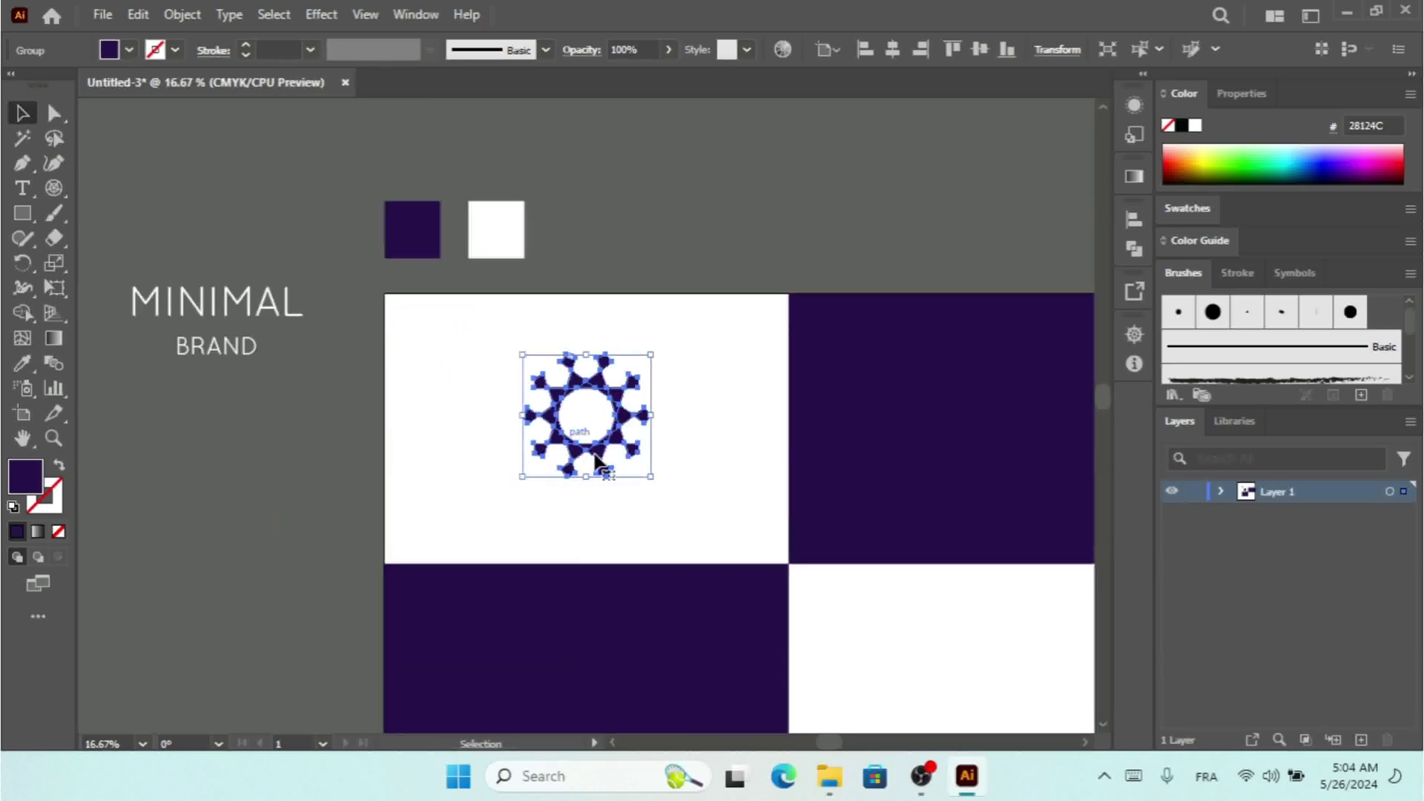
{"action": "left_click_drag", "start_coordinate": [651, 478], "coordinate": [642, 466]}
{"action": "left_click", "coordinate": [720, 451]}
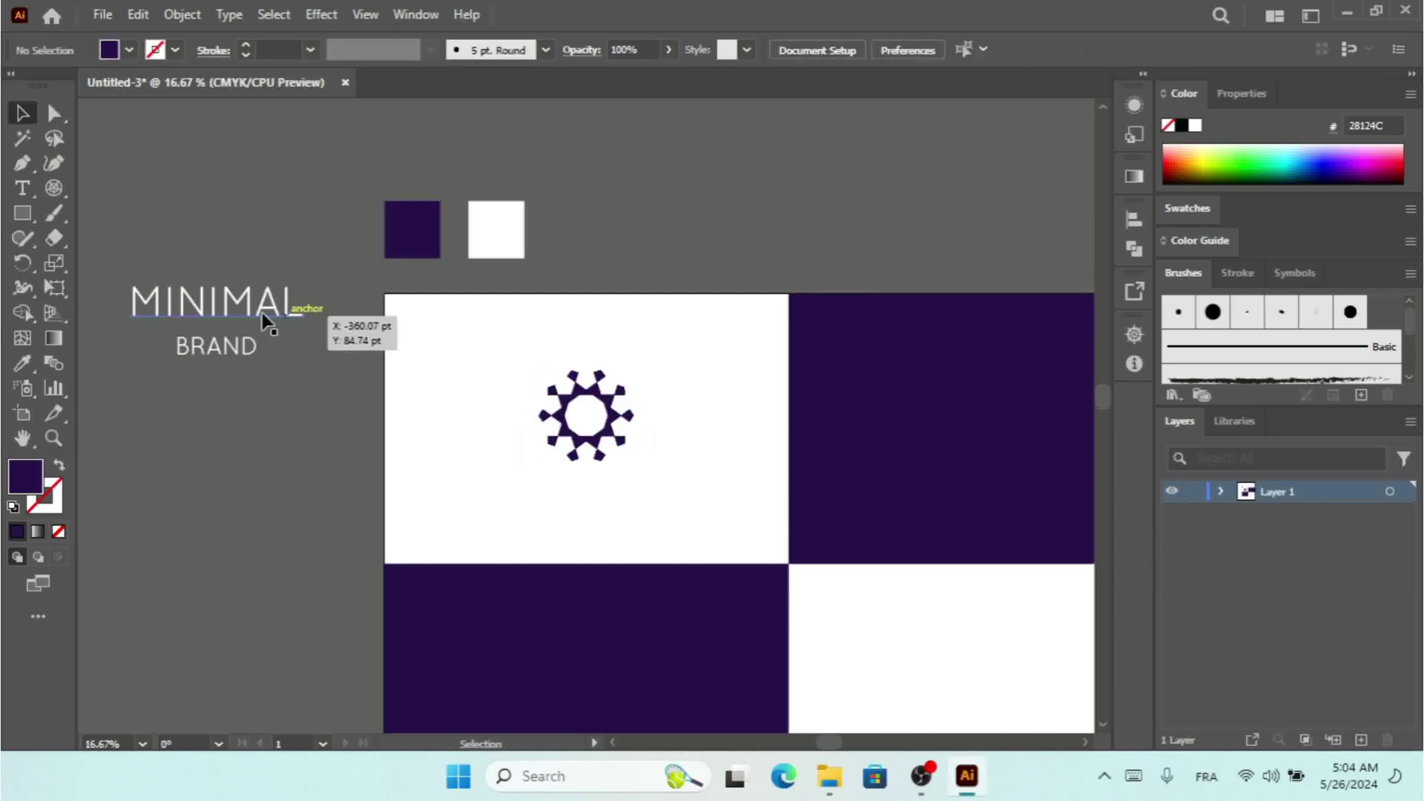
Place the MINIMAL BRAND text below the star and recolour it with the dark purple sampled from the colour square
{"action": "left_click", "coordinate": [239, 308]}
{"action": "left_click_drag", "start_coordinate": [239, 309], "coordinate": [572, 502]}
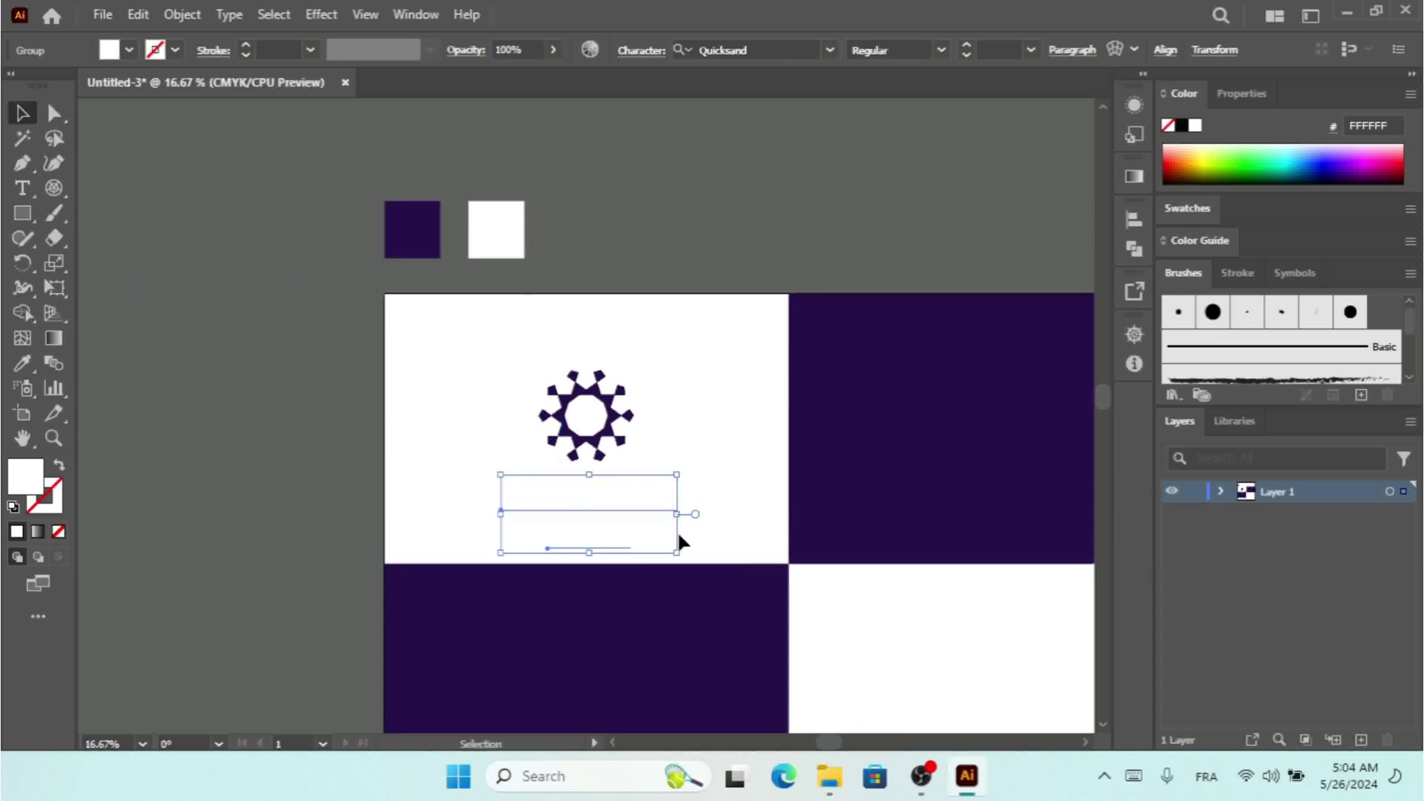
{"action": "left_click", "coordinate": [22, 363]}
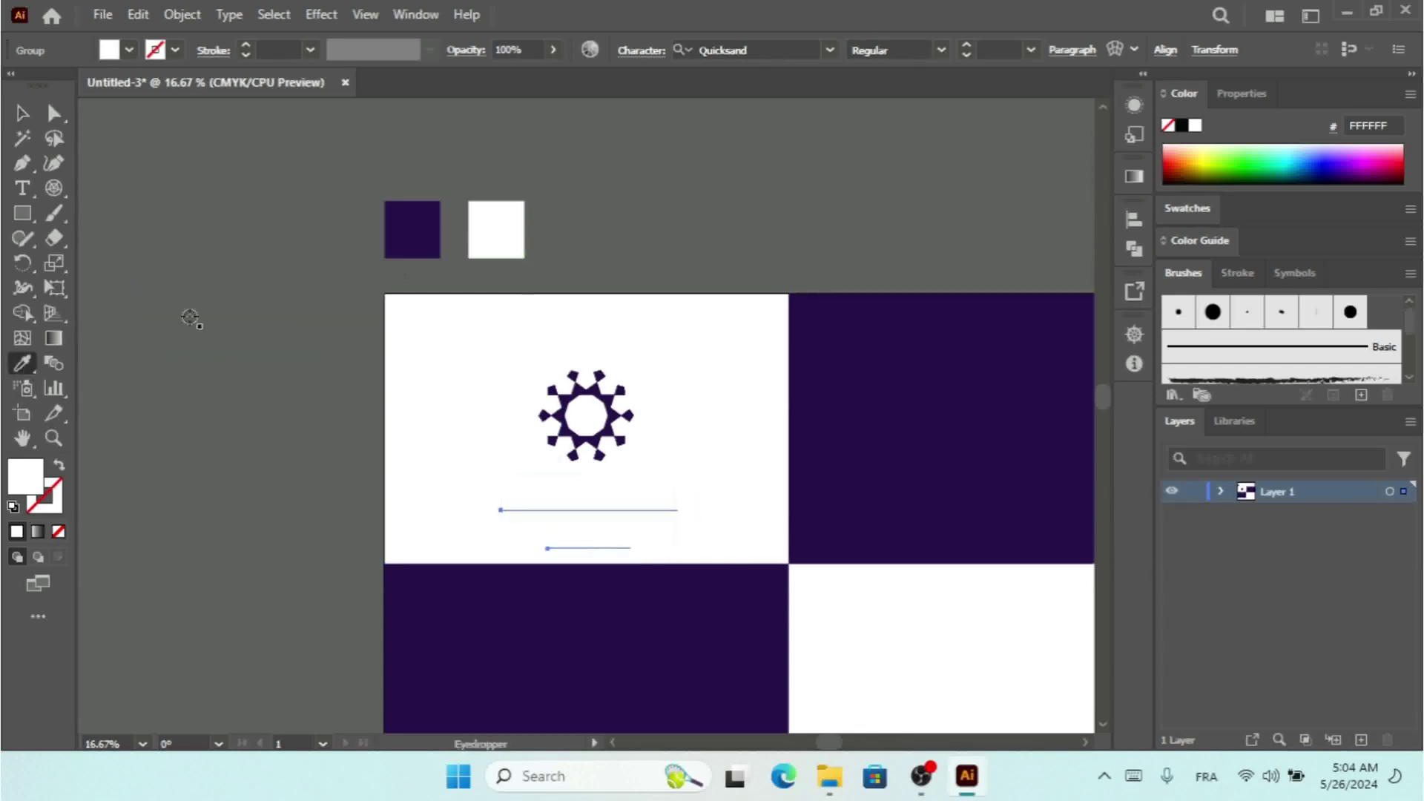
{"action": "left_click", "coordinate": [427, 217]}
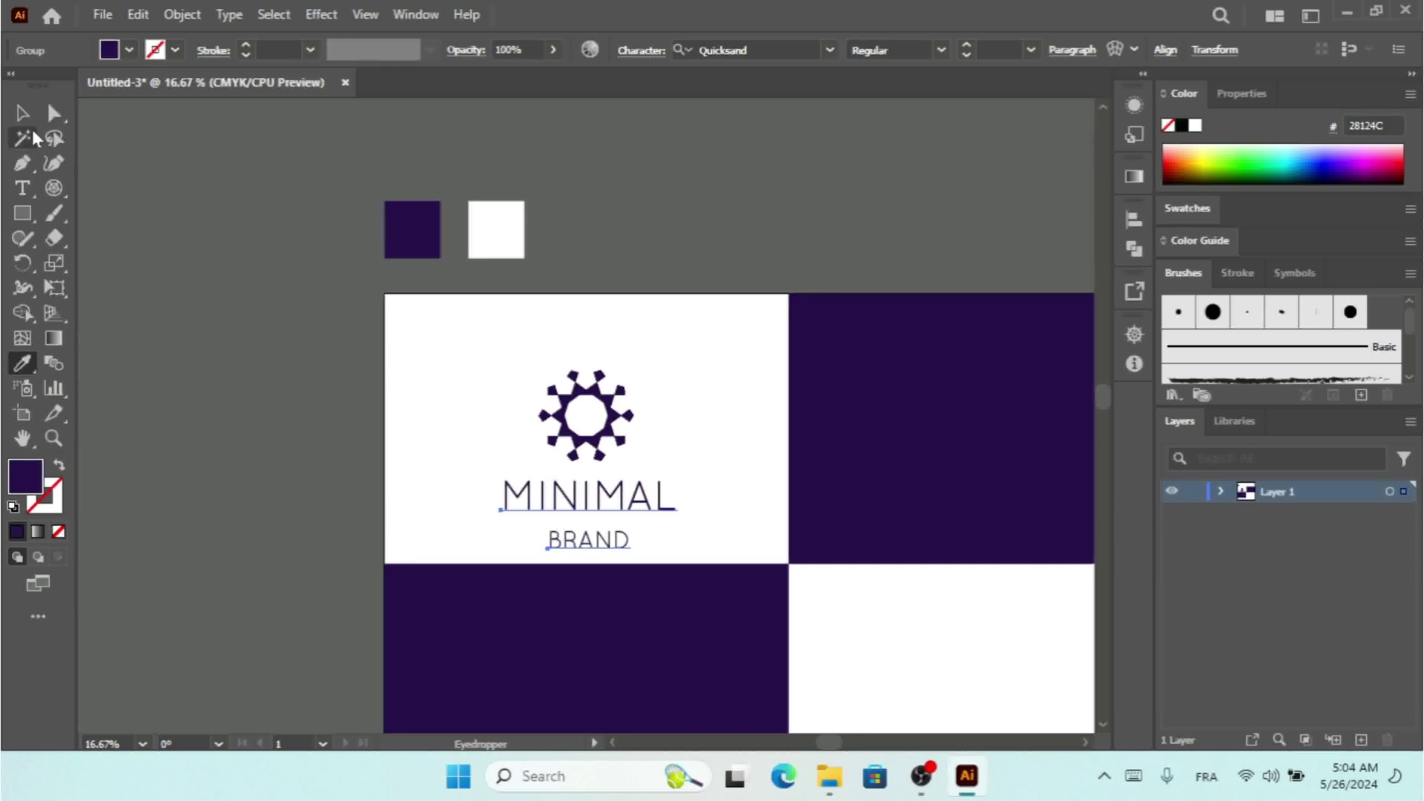
Scale the MINIMAL BRAND text down to about the star's width and centre it horizontally with the star
{"action": "left_click", "coordinate": [22, 114]}
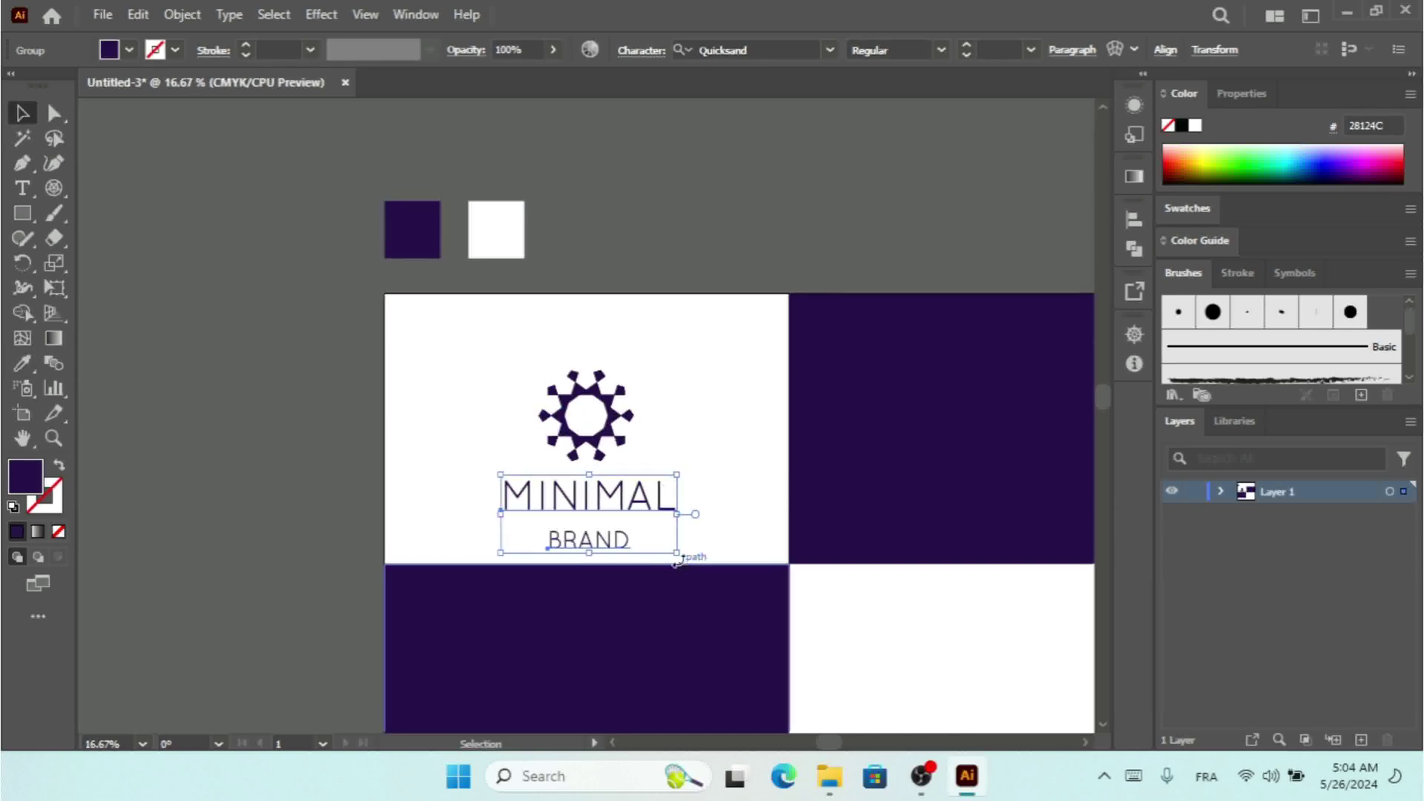
{"action": "left_click_drag", "start_coordinate": [677, 554], "coordinate": [610, 494]}
{"action": "left_click", "coordinate": [680, 401]}
{"action": "left_click_drag", "start_coordinate": [730, 322], "coordinate": [471, 572]}
{"action": "left_click", "coordinate": [700, 49]}
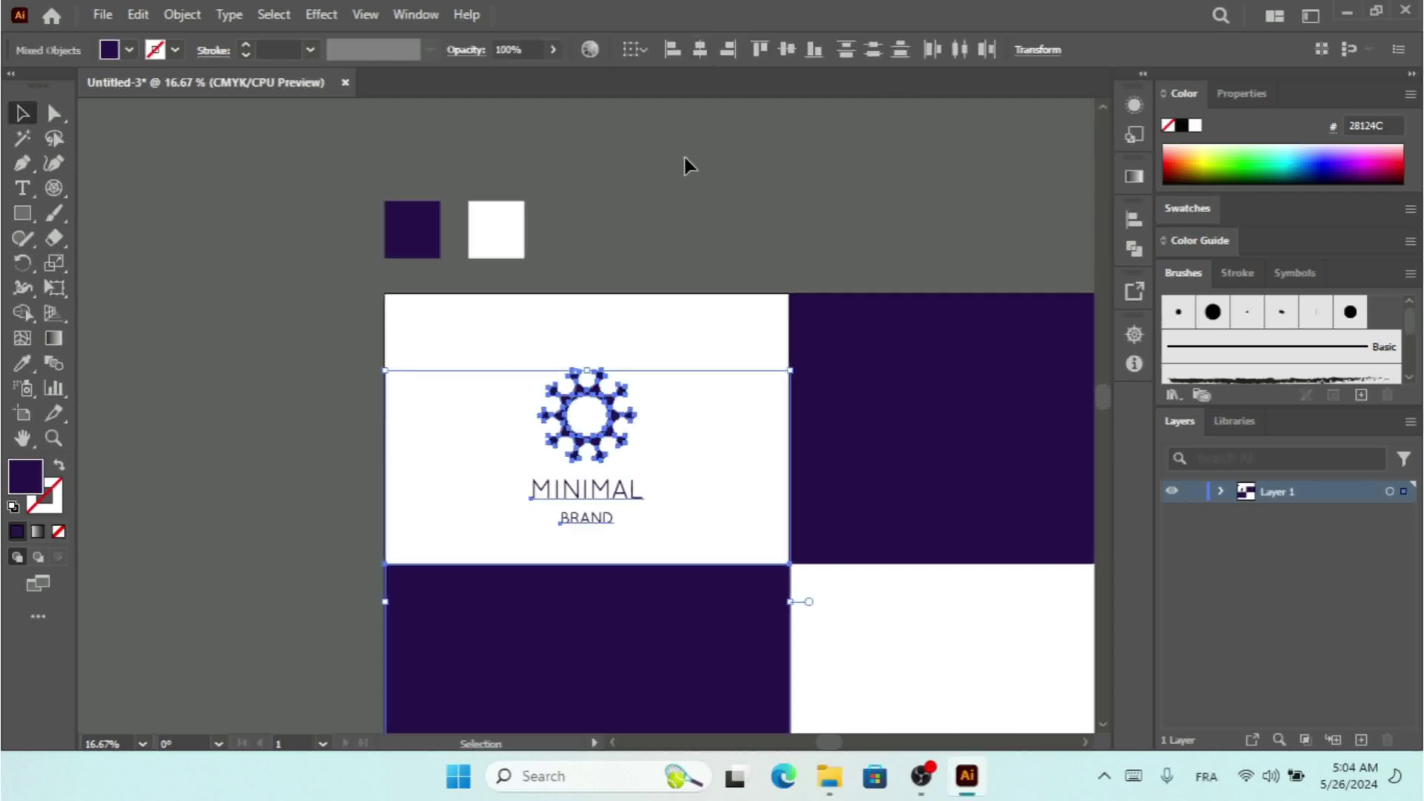
{"action": "left_click", "coordinate": [683, 294]}
Nudge the star and its text together up and slightly left within the upper-left white cell
{"action": "left_click_drag", "start_coordinate": [681, 359], "coordinate": [504, 481]}
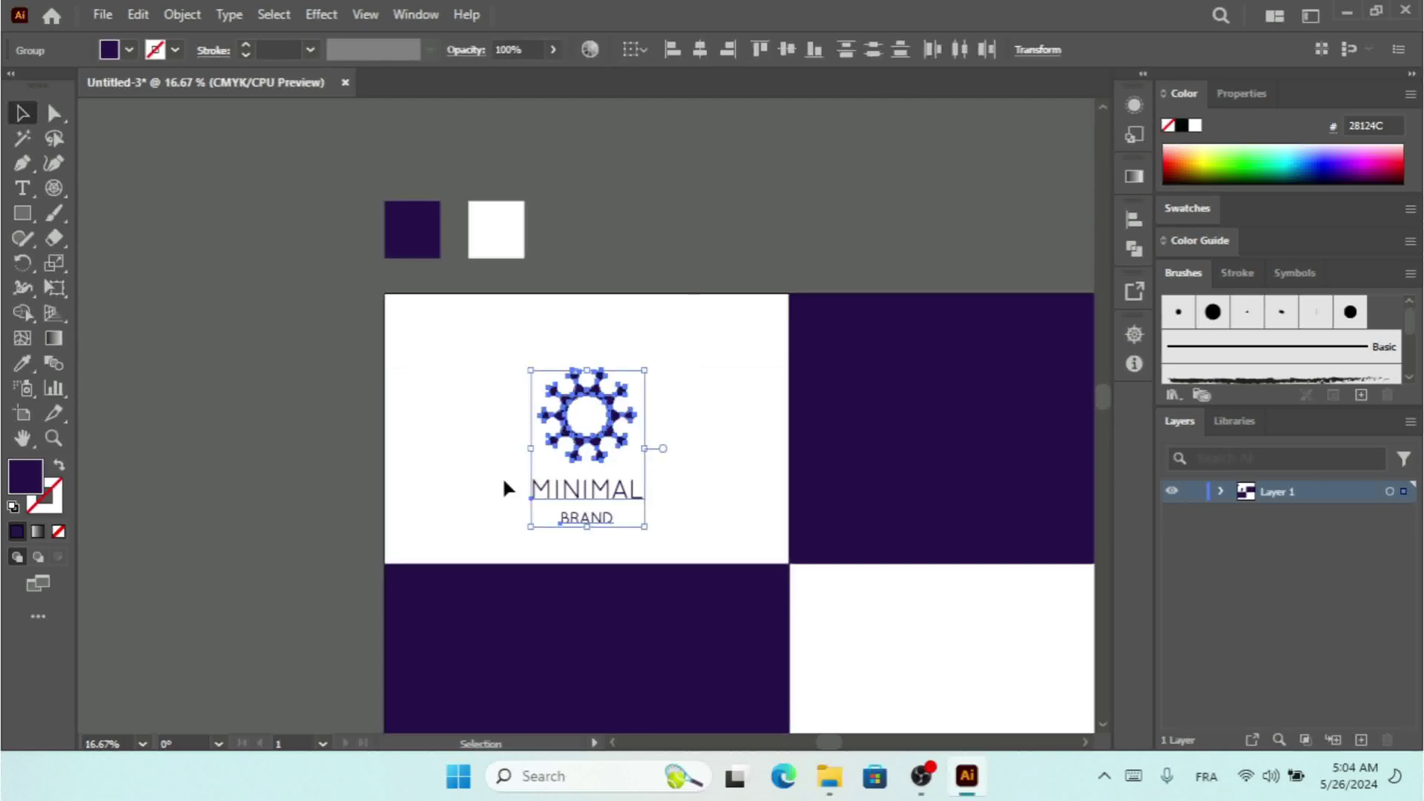
{"action": "key", "text": "Up"}
{"action": "key", "text": "Up"}
{"action": "key", "text": "Up"}
{"action": "key", "text": "Up"}
{"action": "key", "text": "Up"}
{"action": "key", "text": "Up"}
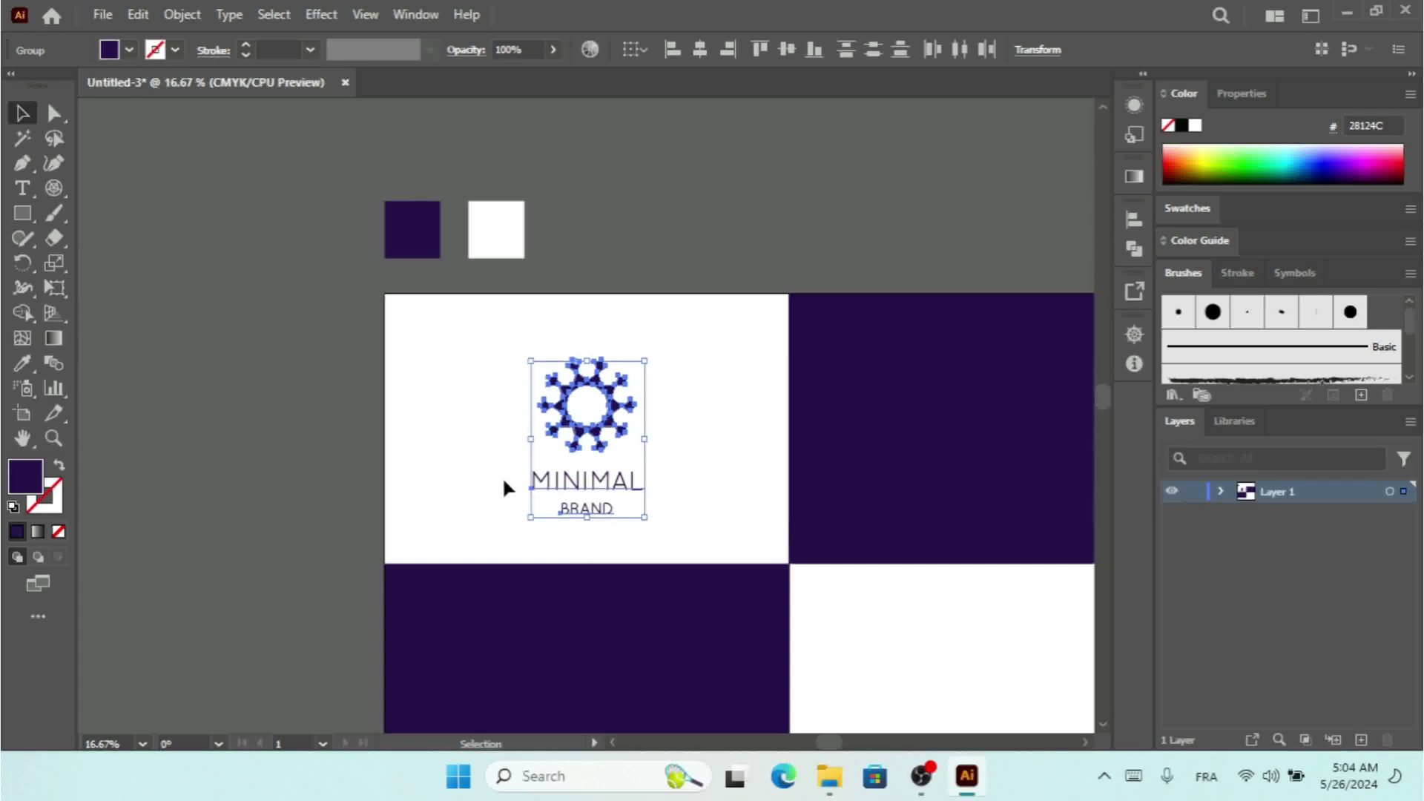
{"action": "key", "text": "Up"}
{"action": "key", "text": "Up"}
{"action": "key", "text": "Up"}
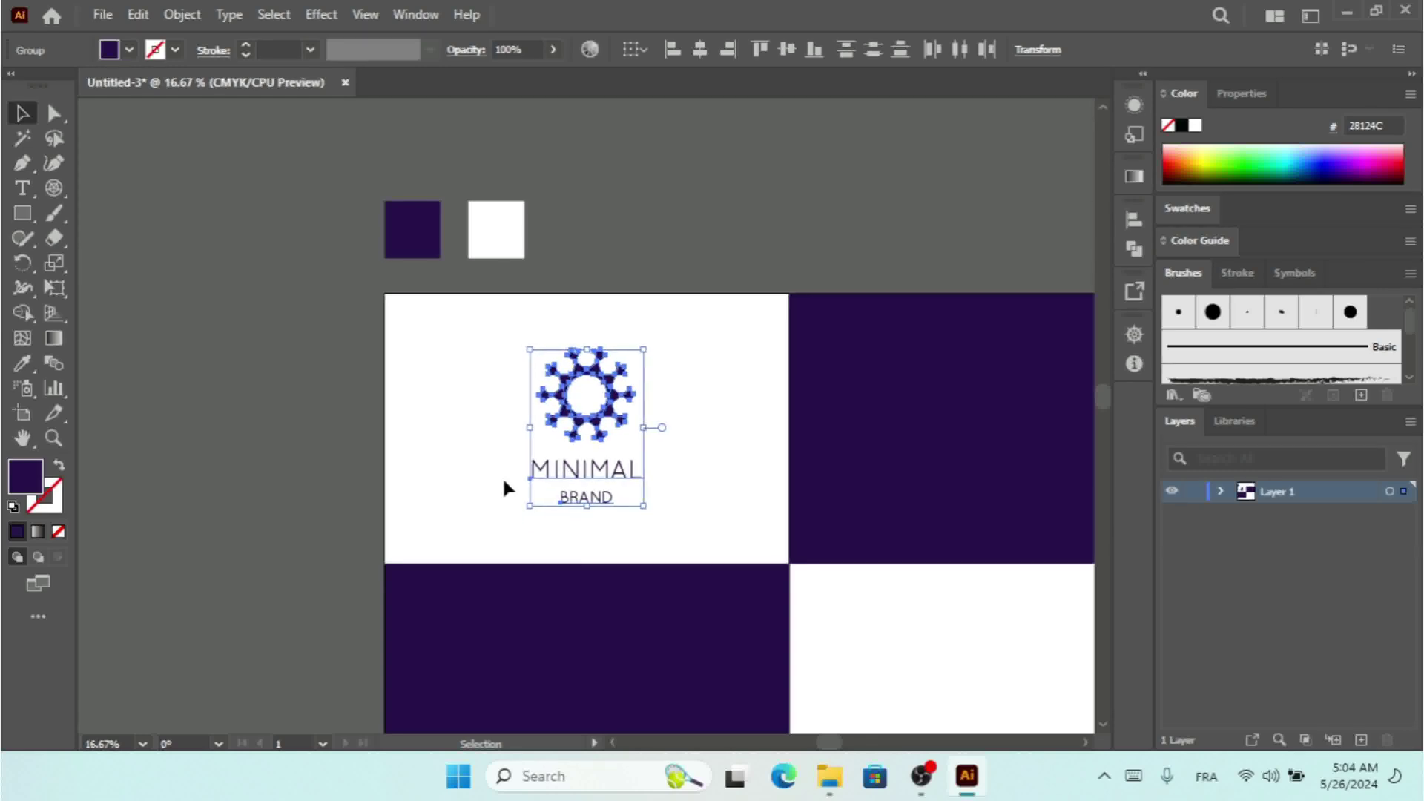
{"action": "key", "text": "Left"}
{"action": "key", "text": "Left"}
{"action": "key", "text": "Left"}
{"action": "key", "text": "Left"}
{"action": "key", "text": "Left"}
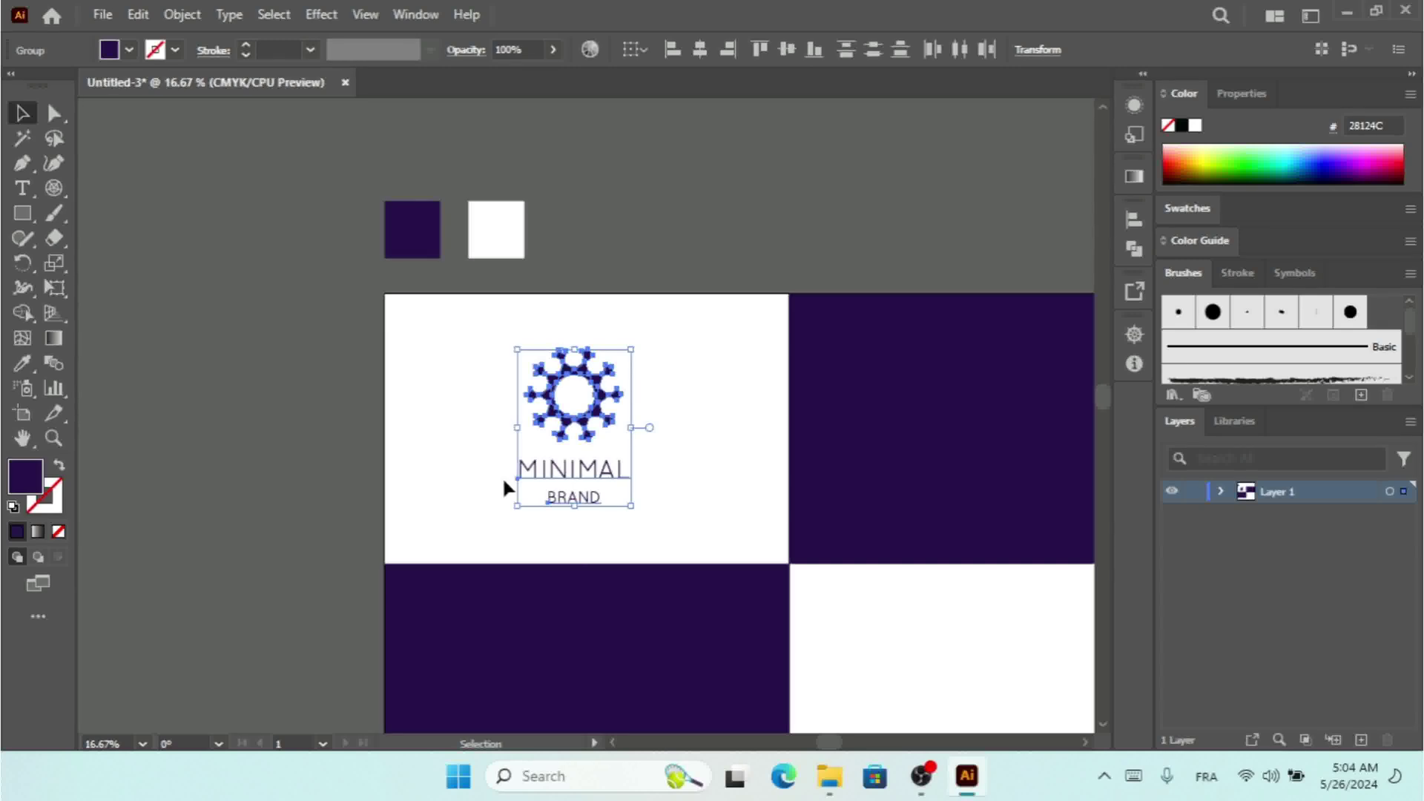
Place a copy of the star and its text in the lower-left purple cell
{"action": "key", "text": "a"}
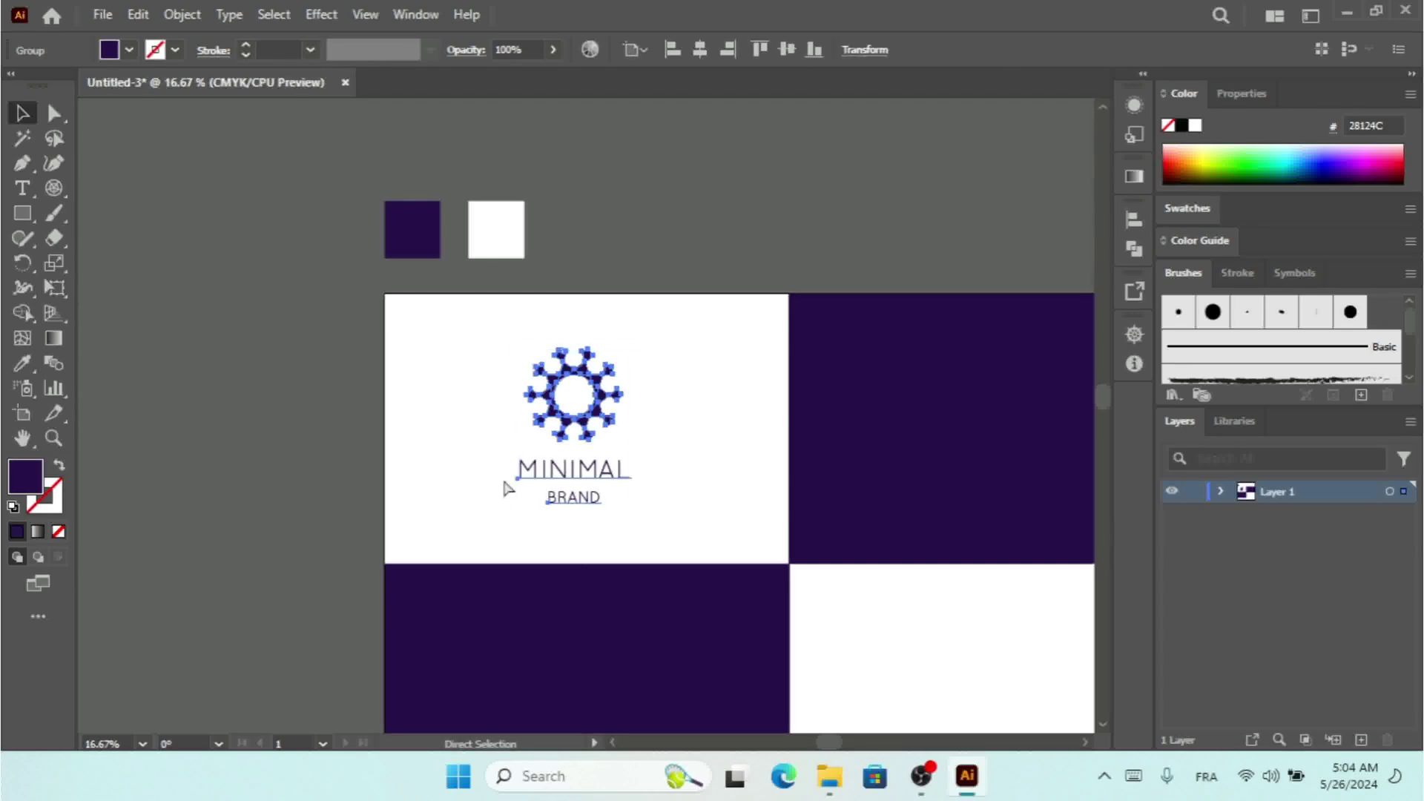
{"action": "key", "text": "v"}
{"action": "key", "text": "ctrl+v"}
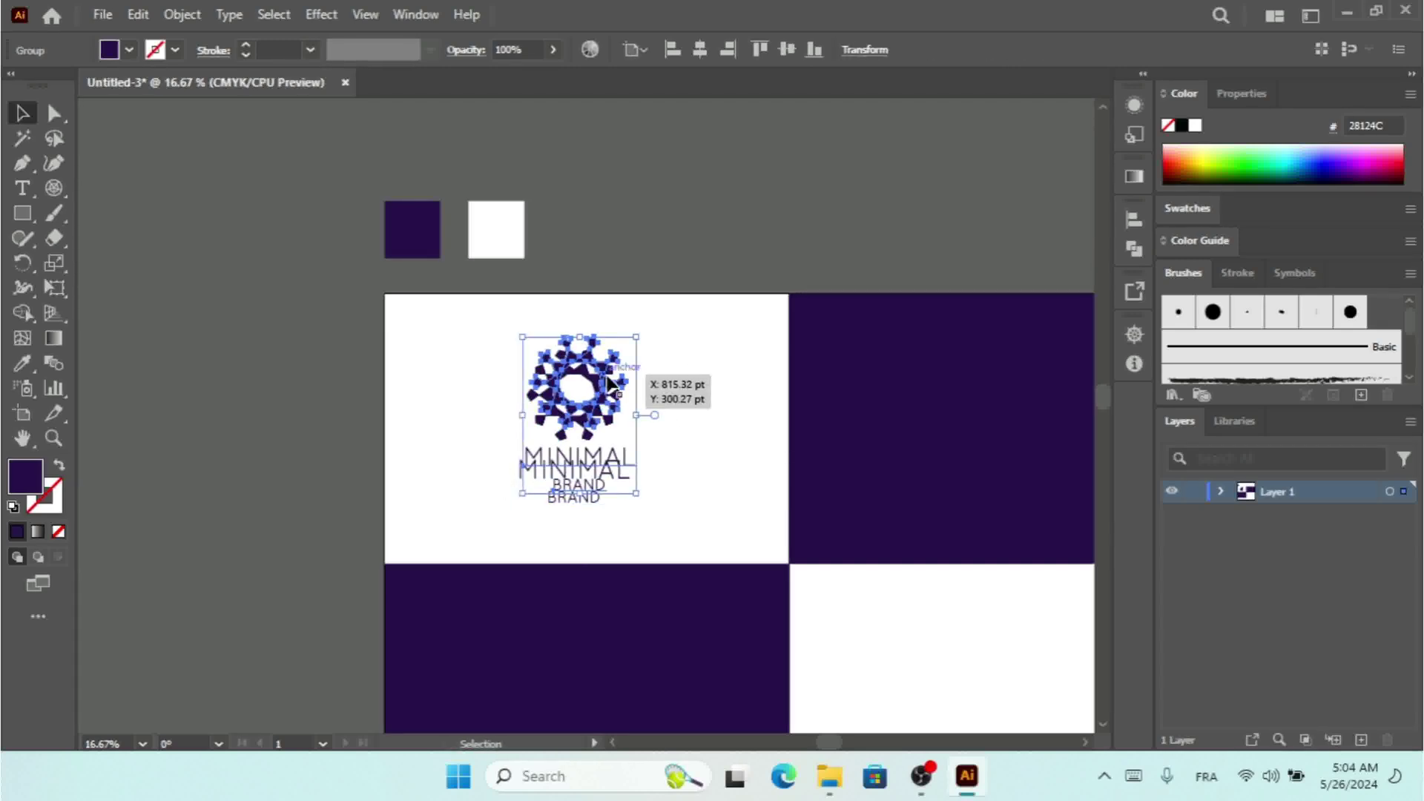
{"action": "left_click_drag", "start_coordinate": [608, 382], "coordinate": [619, 667]}
{"action": "key", "text": "ctrl+z"}
{"action": "key", "text": "ctrl+z"}
{"action": "left_click_drag", "start_coordinate": [623, 486], "coordinate": [609, 668]}
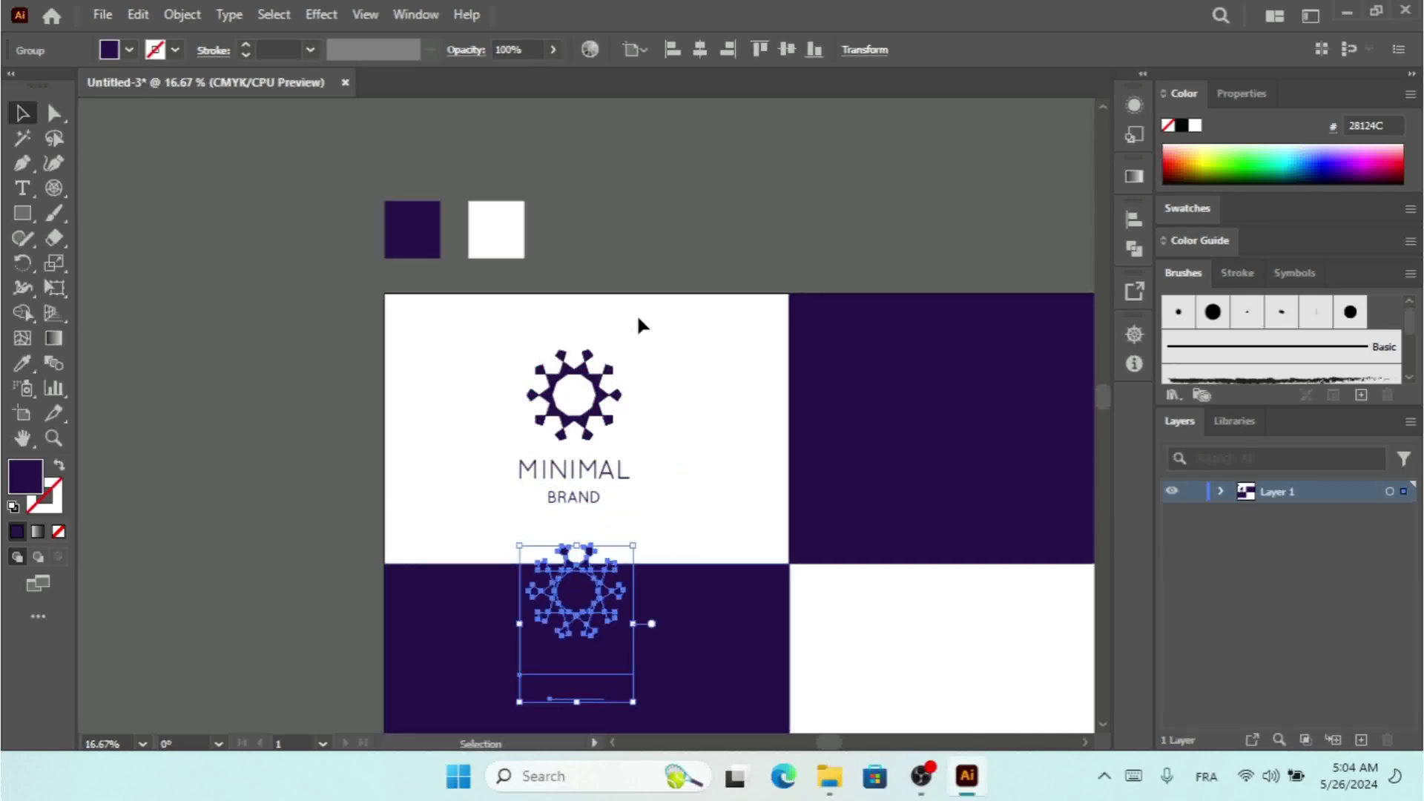
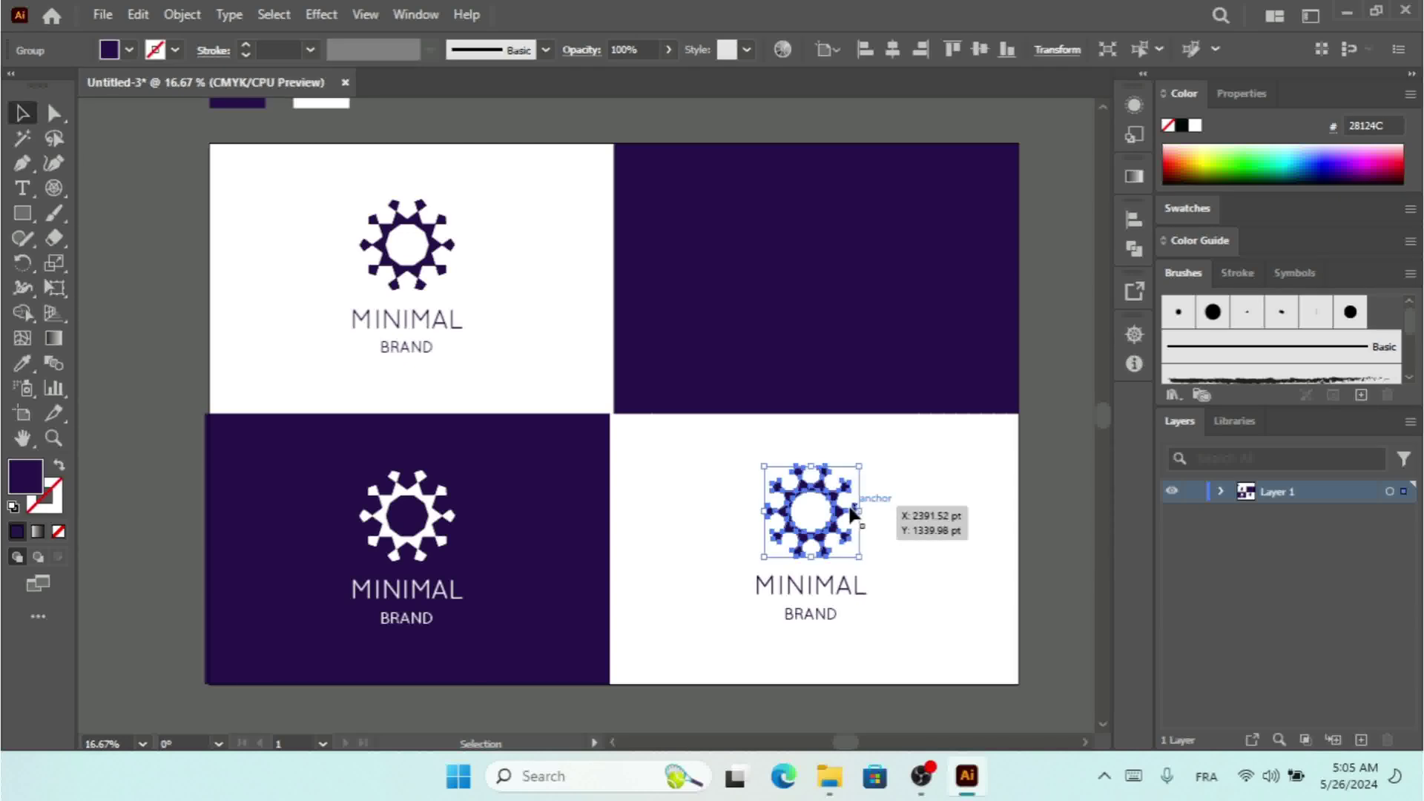
Swap the fill and stroke of the star in the lower-right white cell and set its stroke weight to 0.0625 in
{"action": "left_click", "coordinate": [60, 469]}
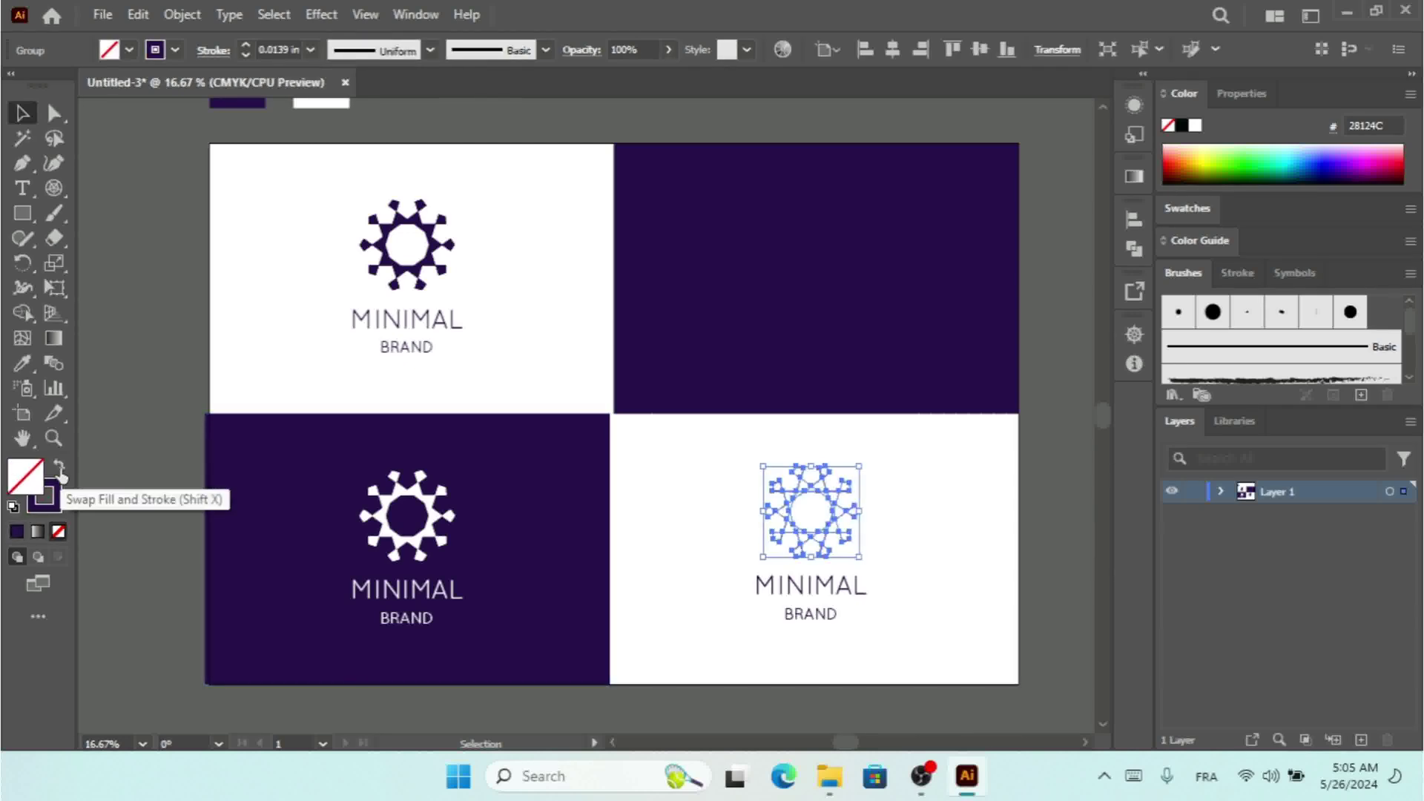
{"action": "left_click", "coordinate": [972, 550]}
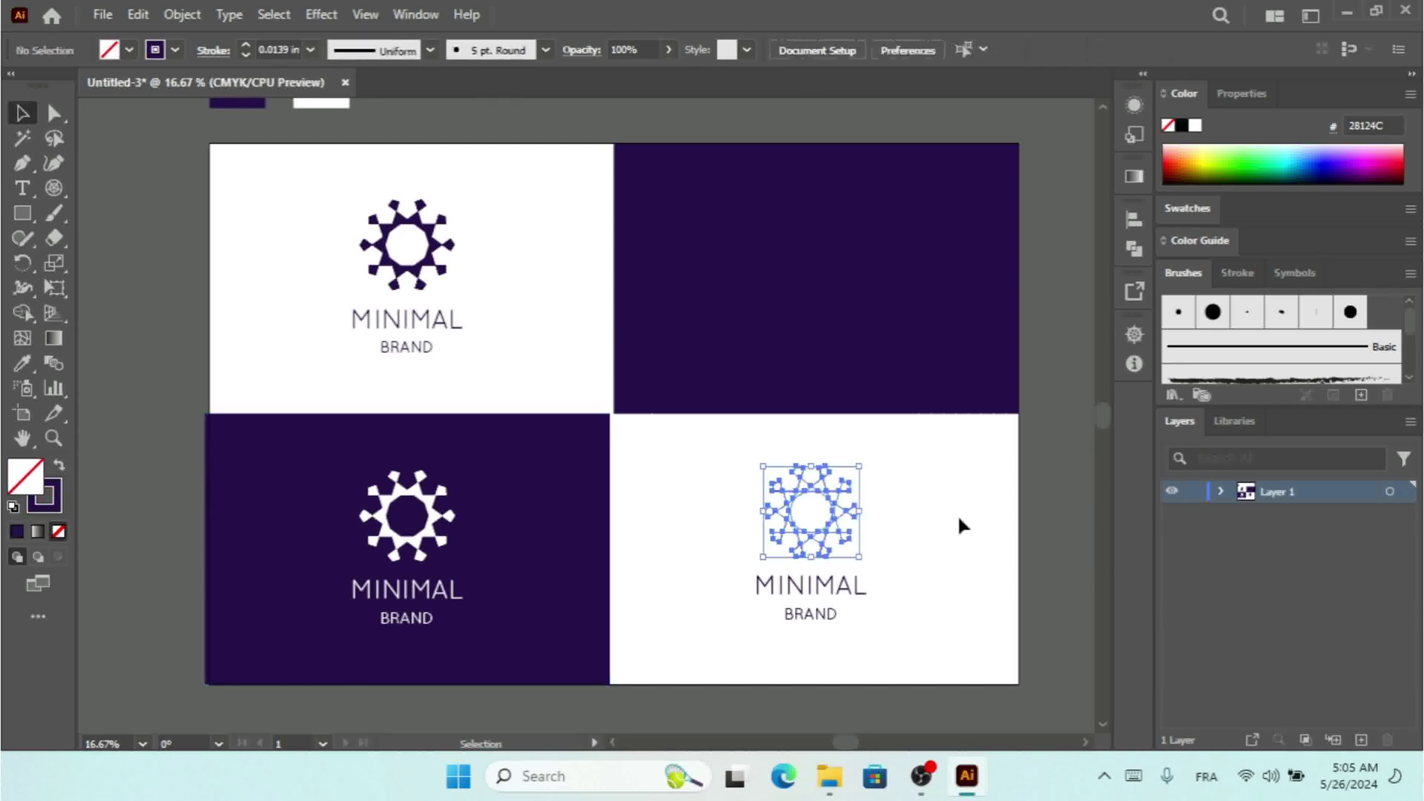
{"action": "left_click_drag", "start_coordinate": [918, 456], "coordinate": [805, 534]}
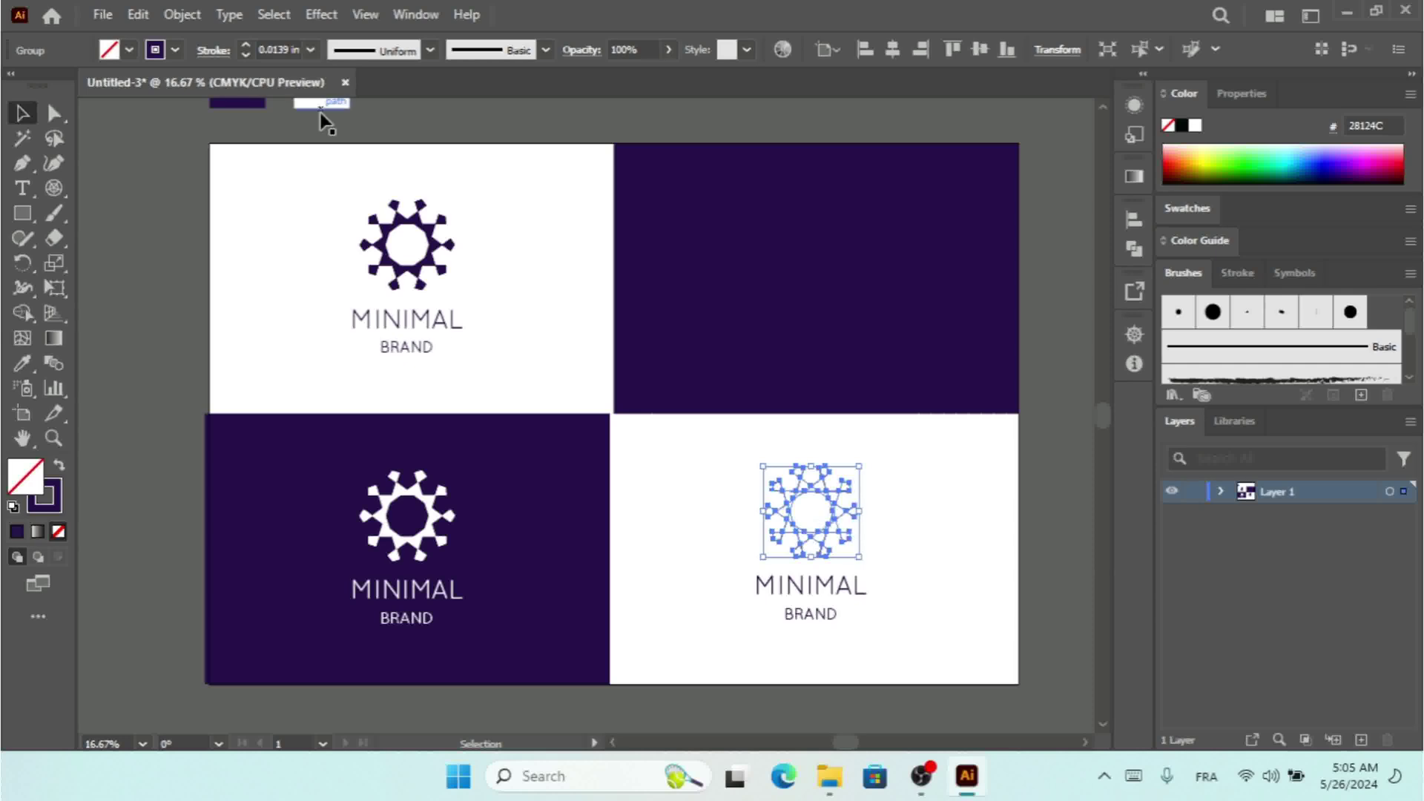
{"action": "left_click", "coordinate": [310, 50]}
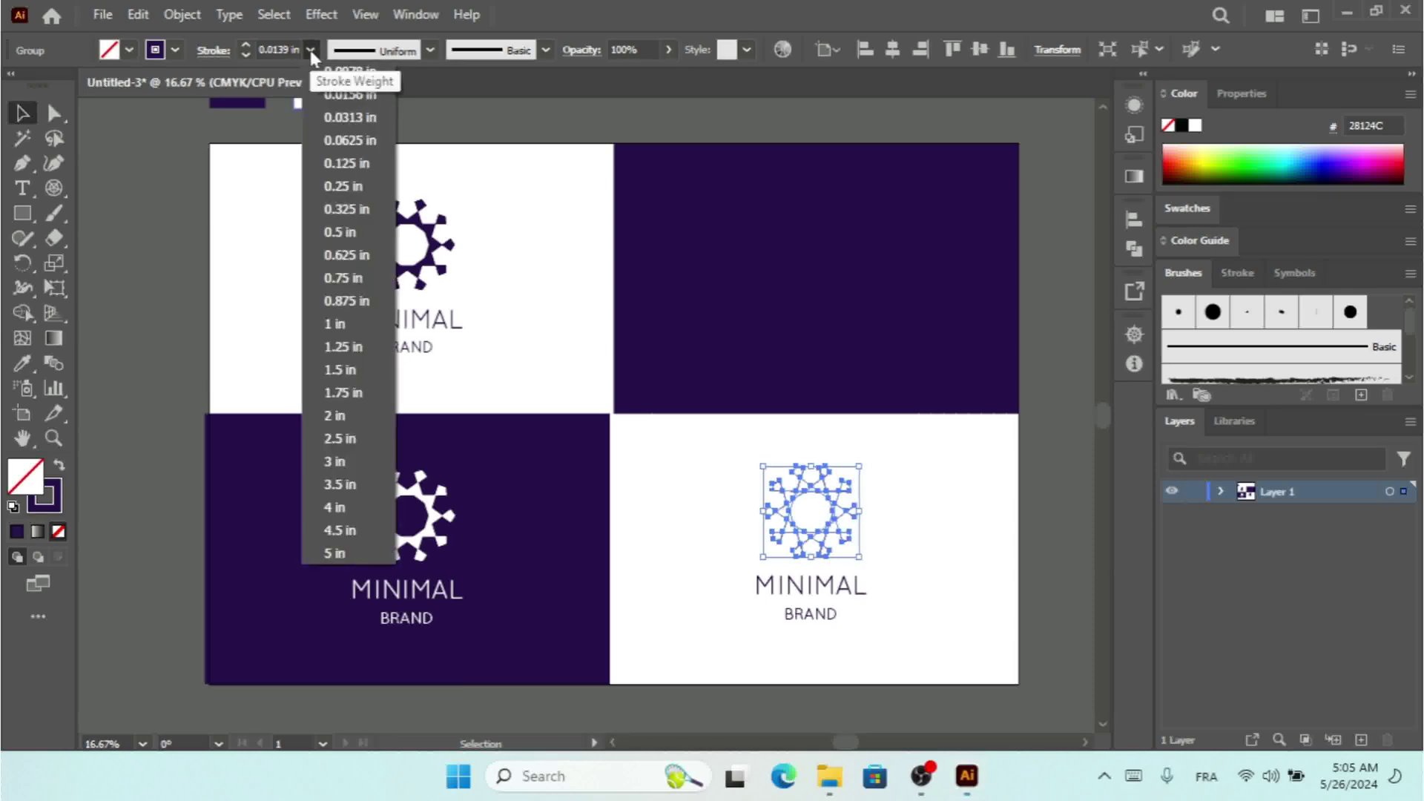
{"action": "left_click", "coordinate": [364, 140]}
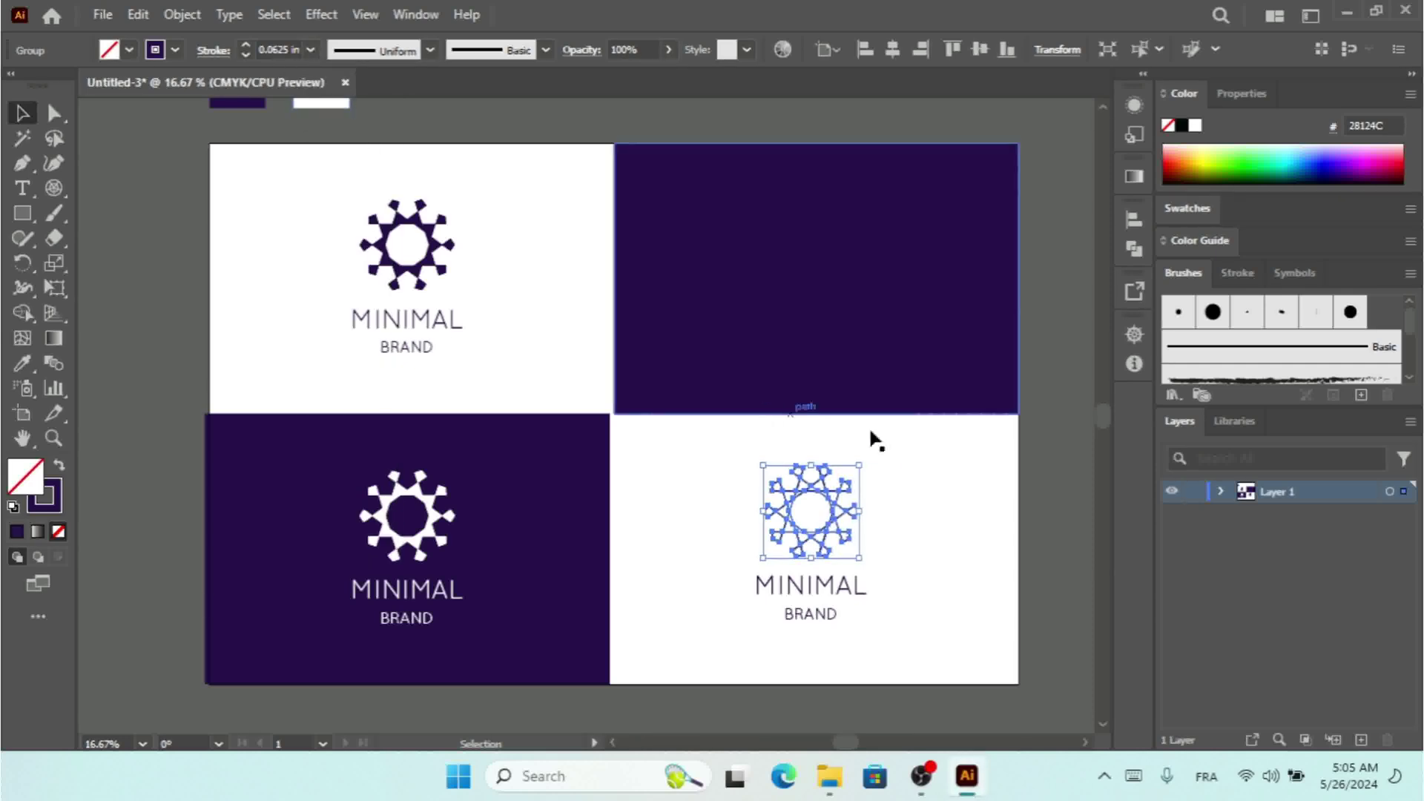
{"action": "left_click", "coordinate": [938, 457]}
Copy the outlined star with its text and place the copy in the upper-right purple cell
{"action": "left_click_drag", "start_coordinate": [939, 457], "coordinate": [743, 610]}
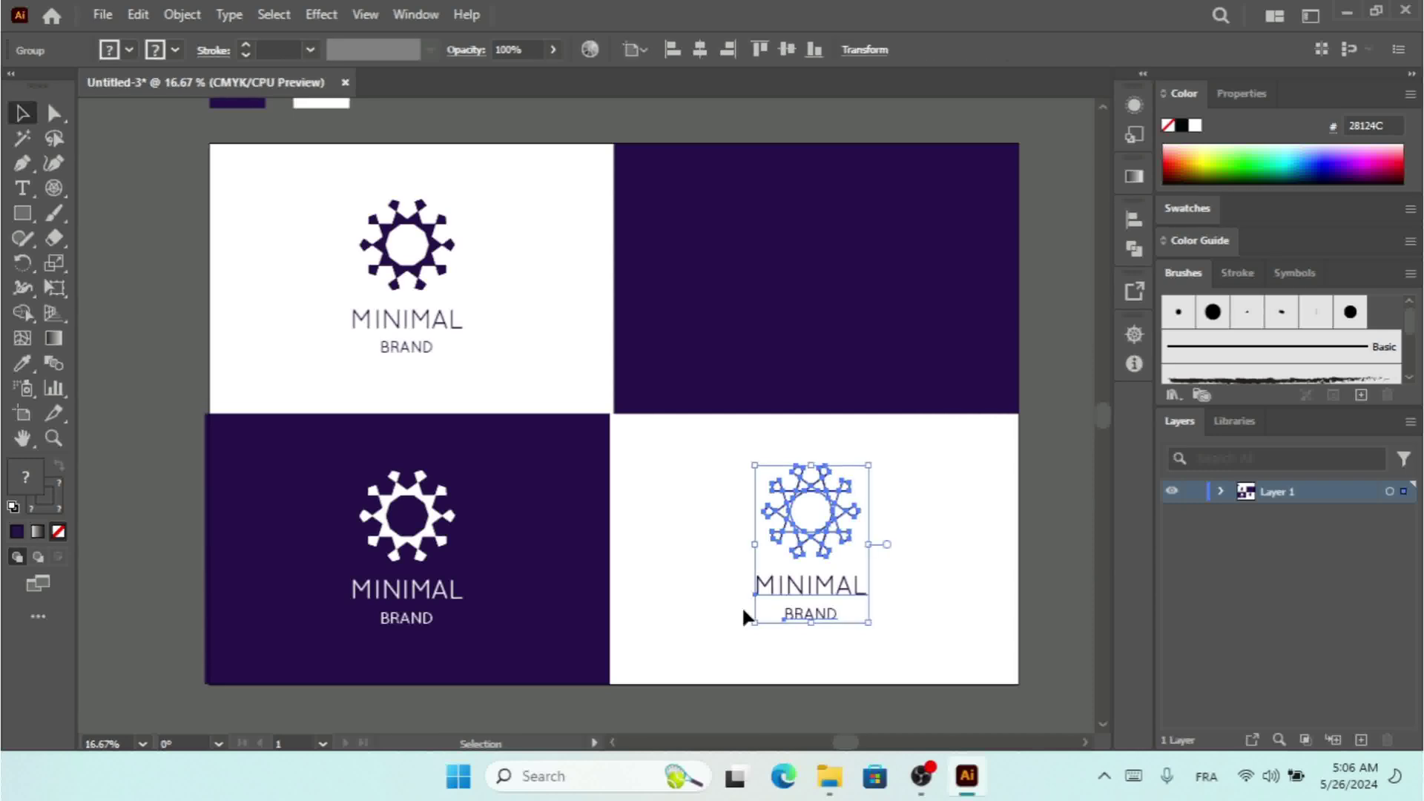
{"action": "key", "text": "a"}
{"action": "key", "text": "ctrl+v"}
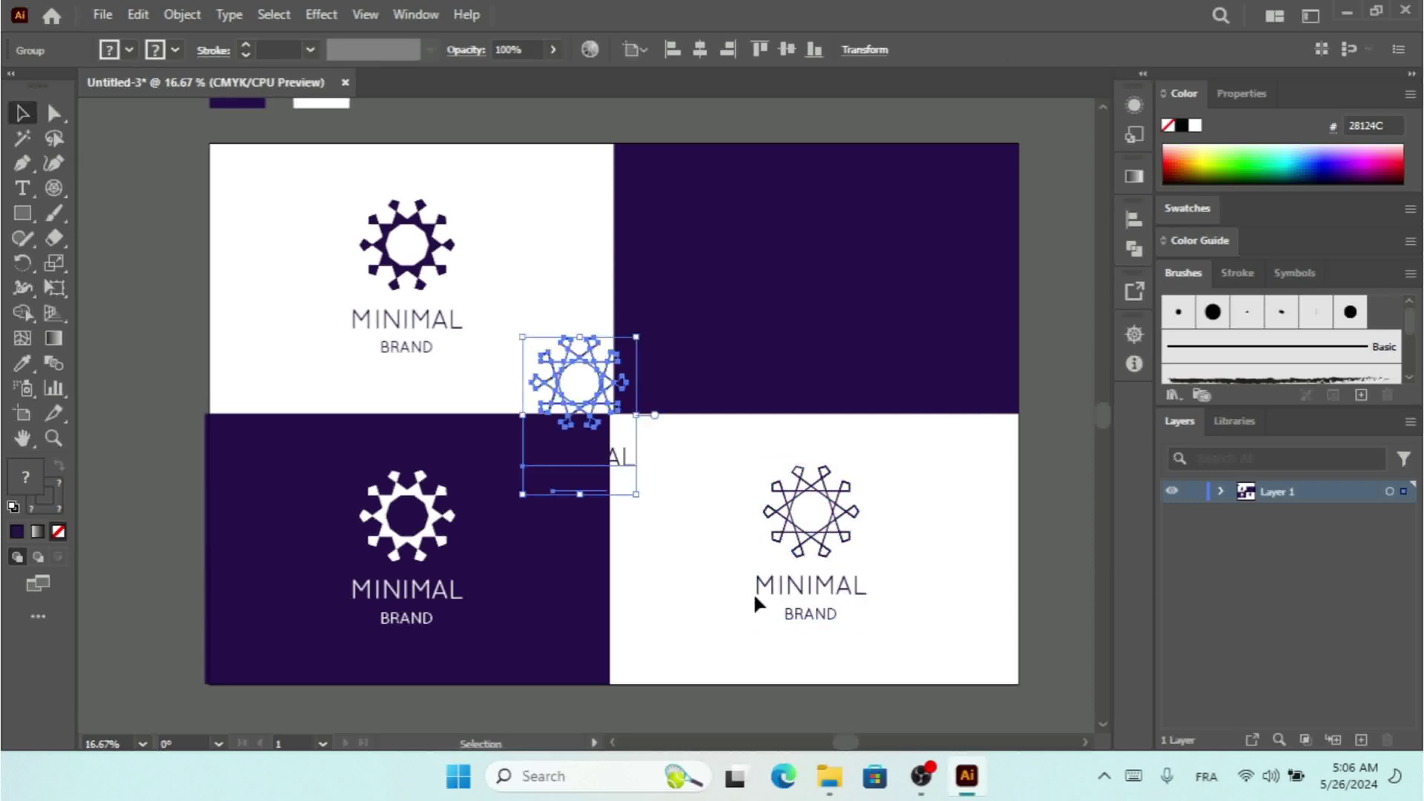
{"action": "left_click_drag", "start_coordinate": [602, 393], "coordinate": [815, 260]}
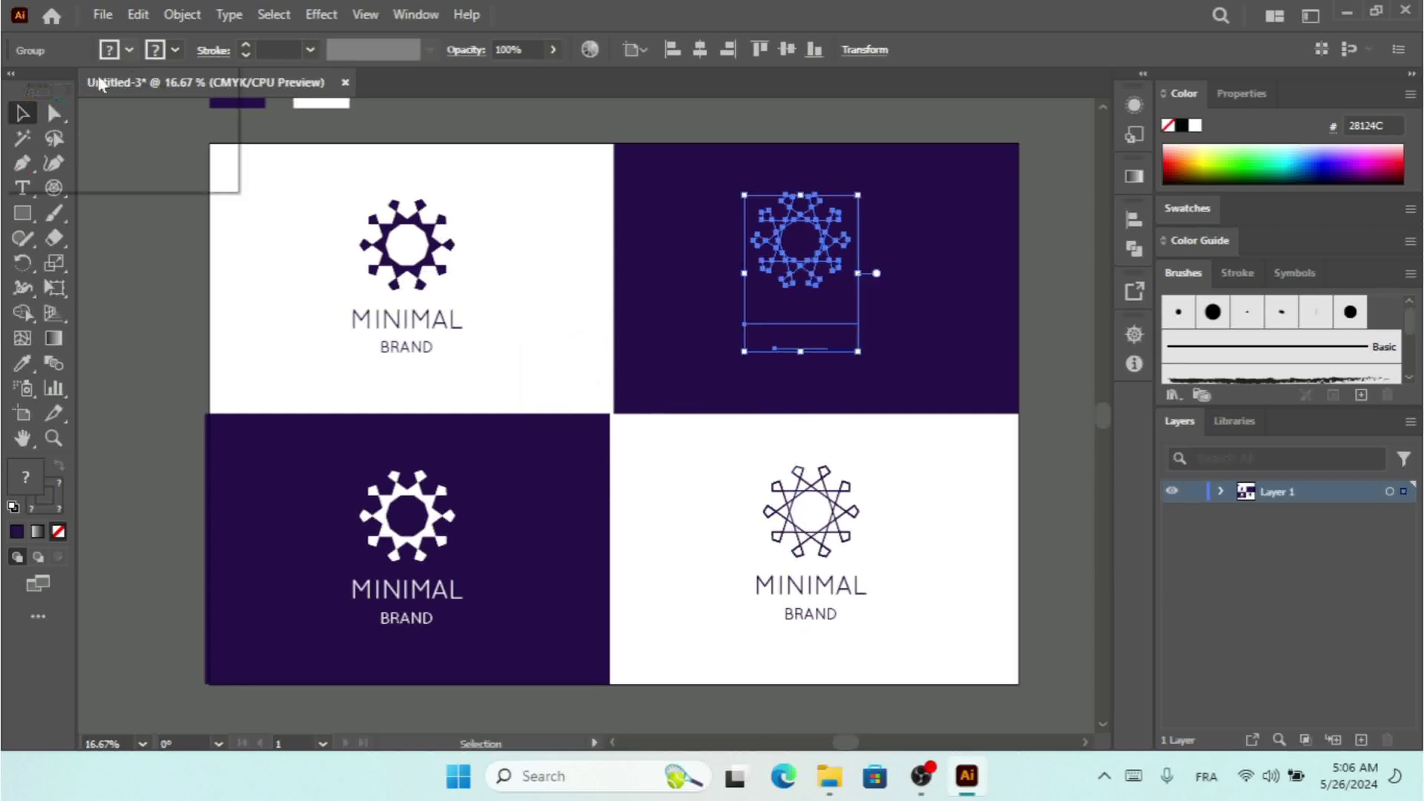
Set the fill of the logo copy in the upper-right purple cell to white
{"action": "left_click", "coordinate": [129, 50]}
{"action": "left_click", "coordinate": [44, 84]}
{"action": "left_click", "coordinate": [988, 523]}
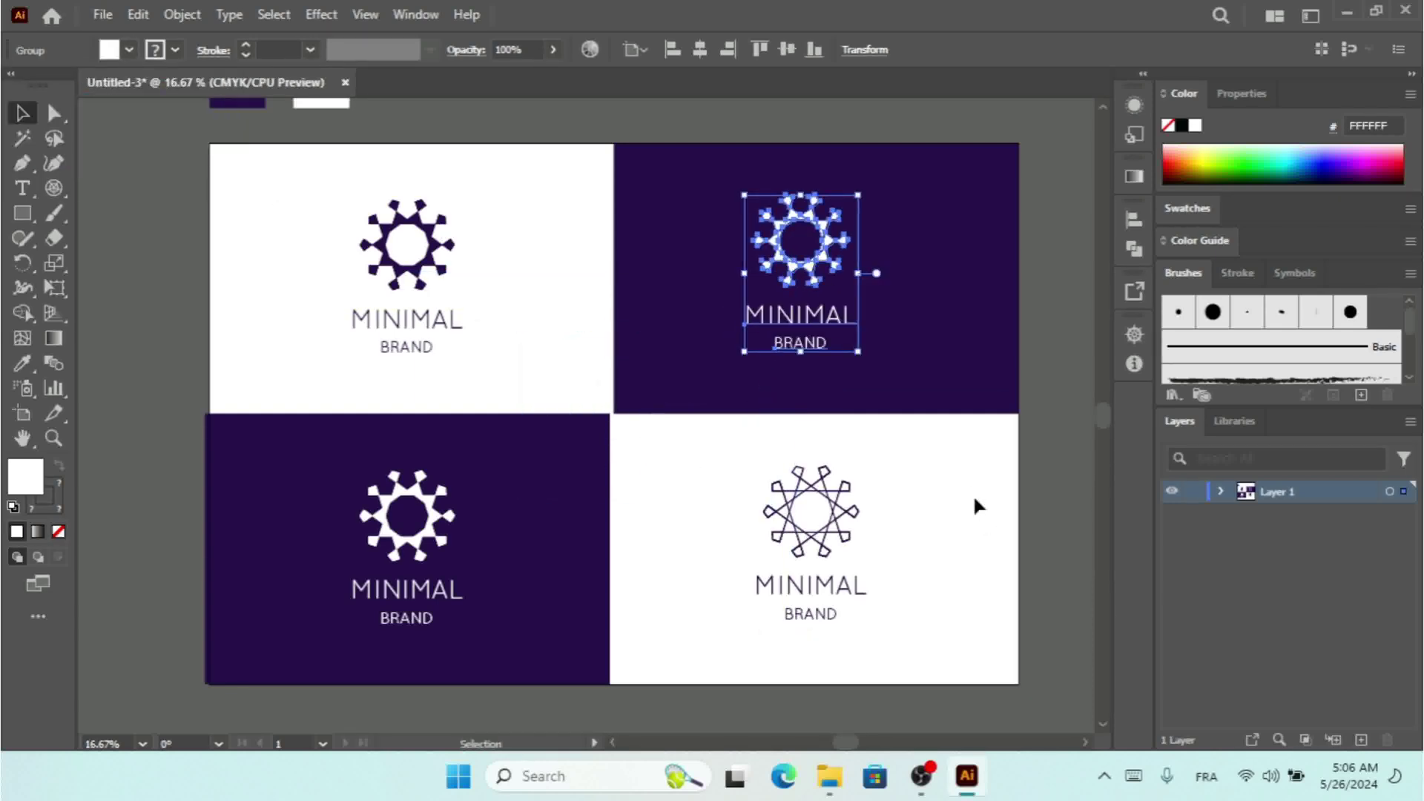
{"action": "left_click", "coordinate": [909, 494]}
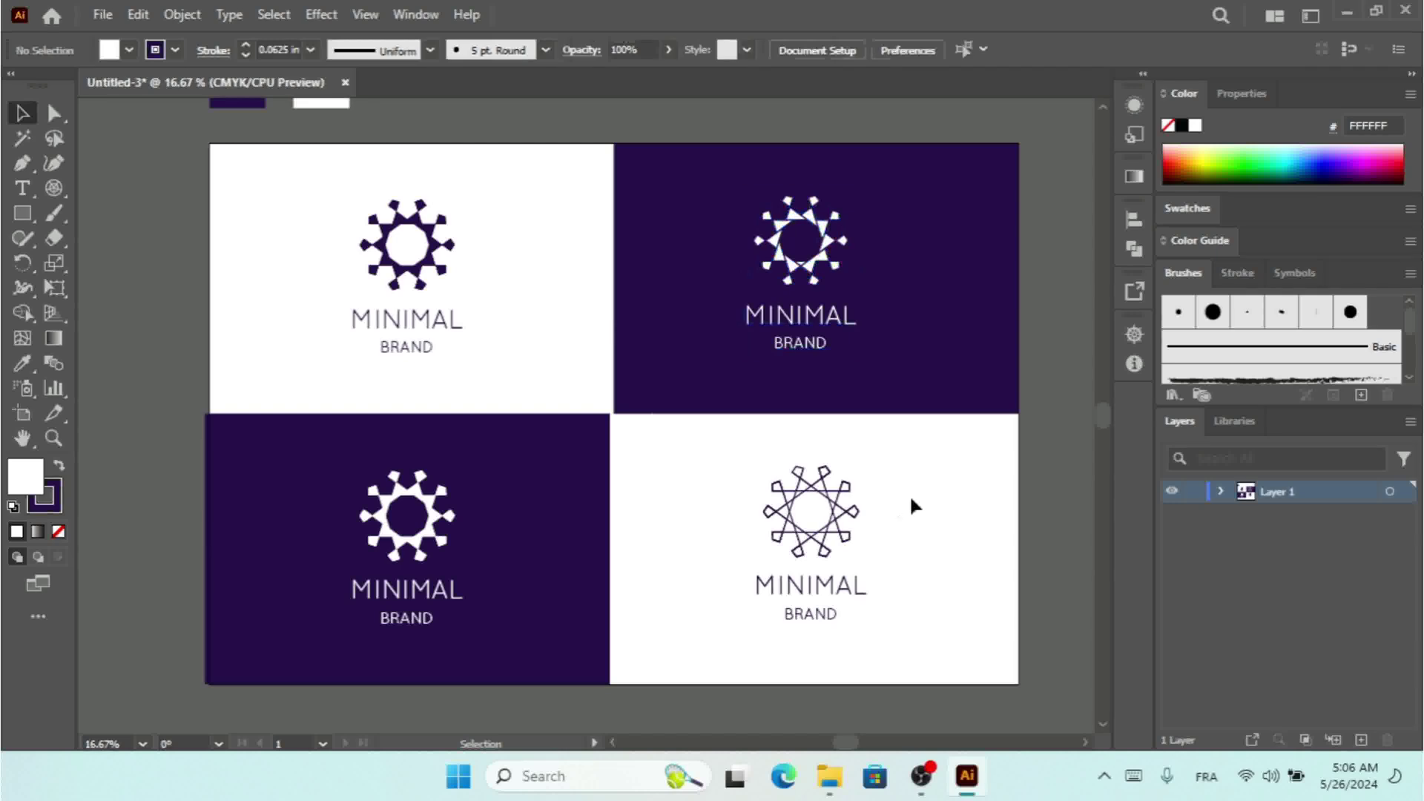
Ungroup the star and text in the upper-right purple cell
{"action": "left_click", "coordinate": [811, 271]}
{"action": "left_click", "coordinate": [913, 287]}
{"action": "left_click", "coordinate": [967, 495]}
{"action": "left_click", "coordinate": [828, 253]}
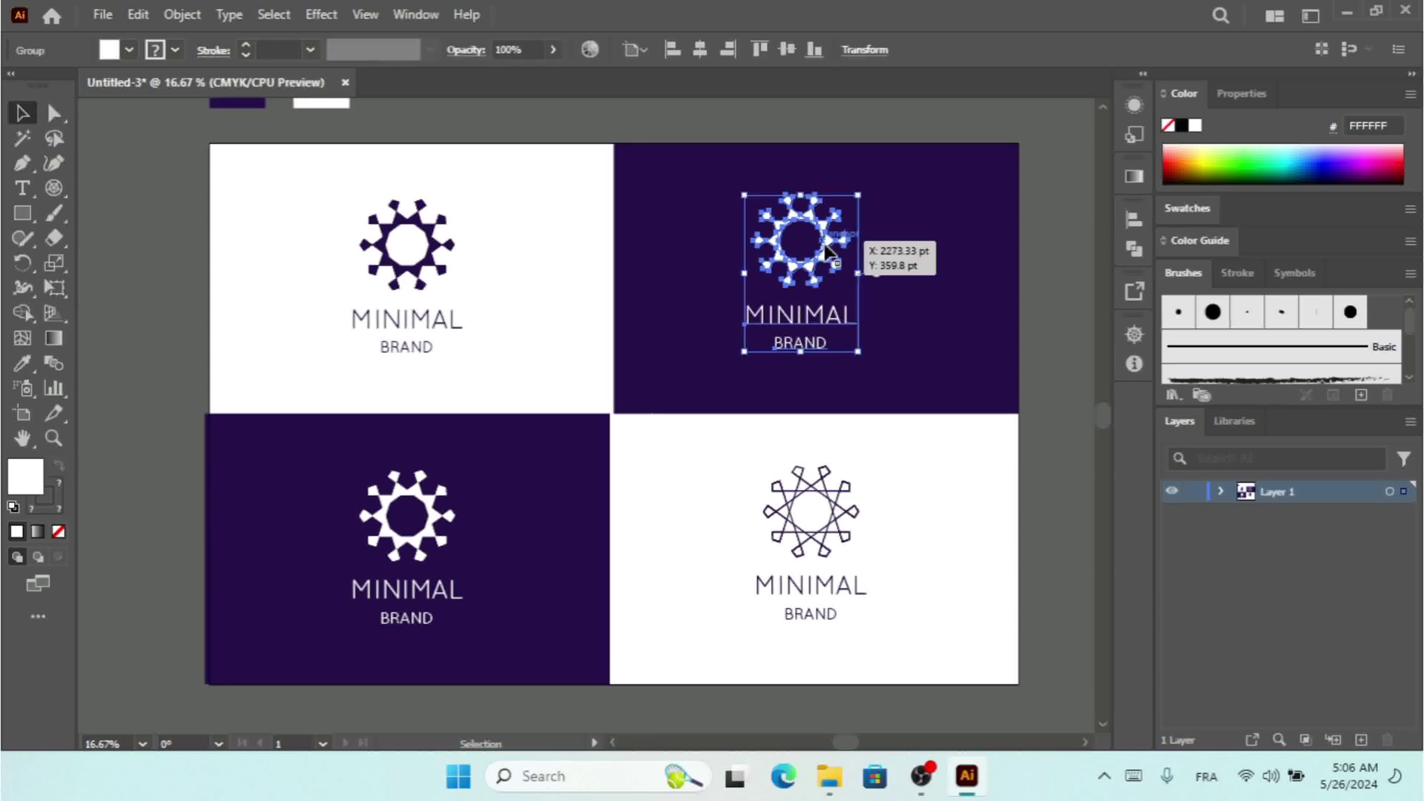
{"action": "right_click", "coordinate": [823, 244]}
{"action": "left_click", "coordinate": [886, 526]}
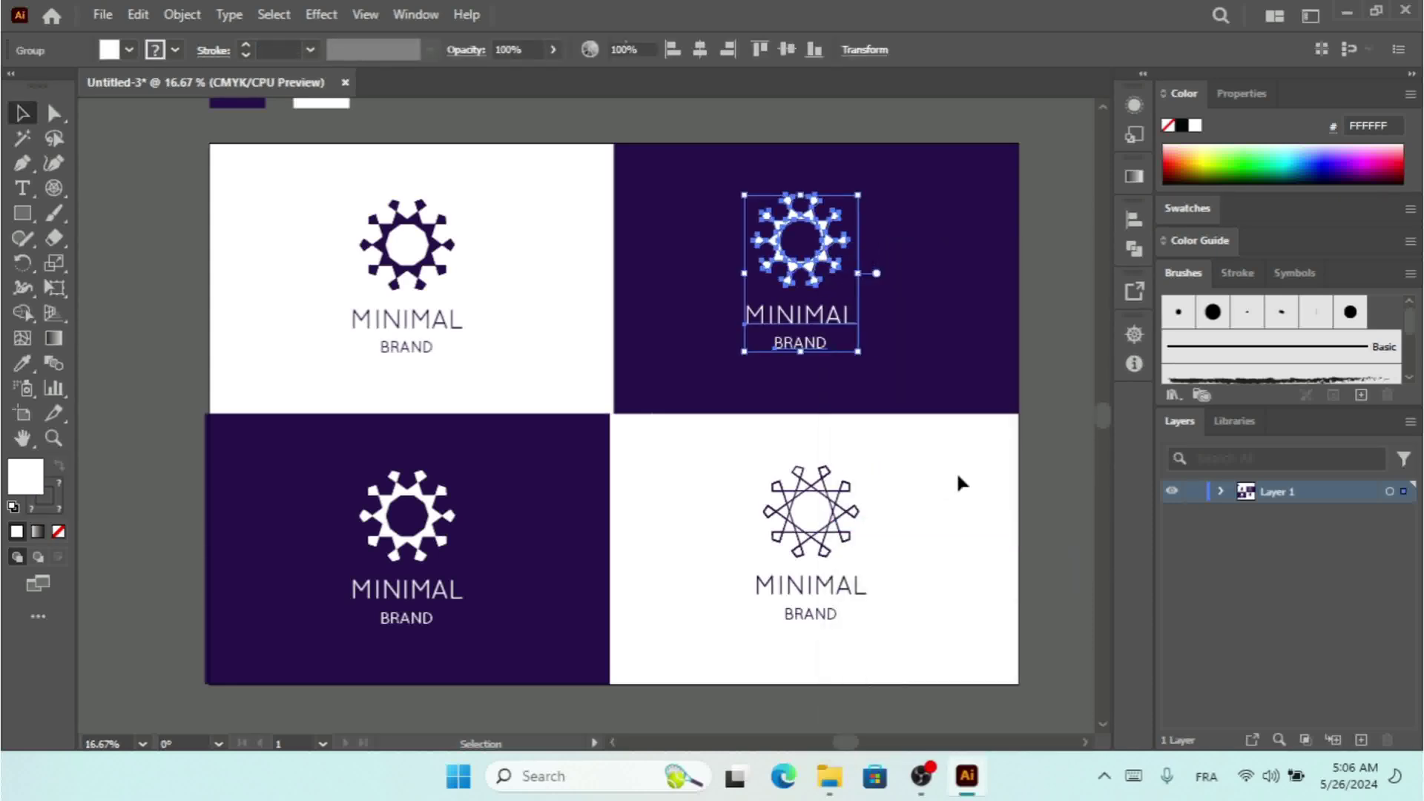
Swap the fill and stroke of the upper-right star to give it a white outline and a purple fill
{"action": "left_click", "coordinate": [835, 215]}
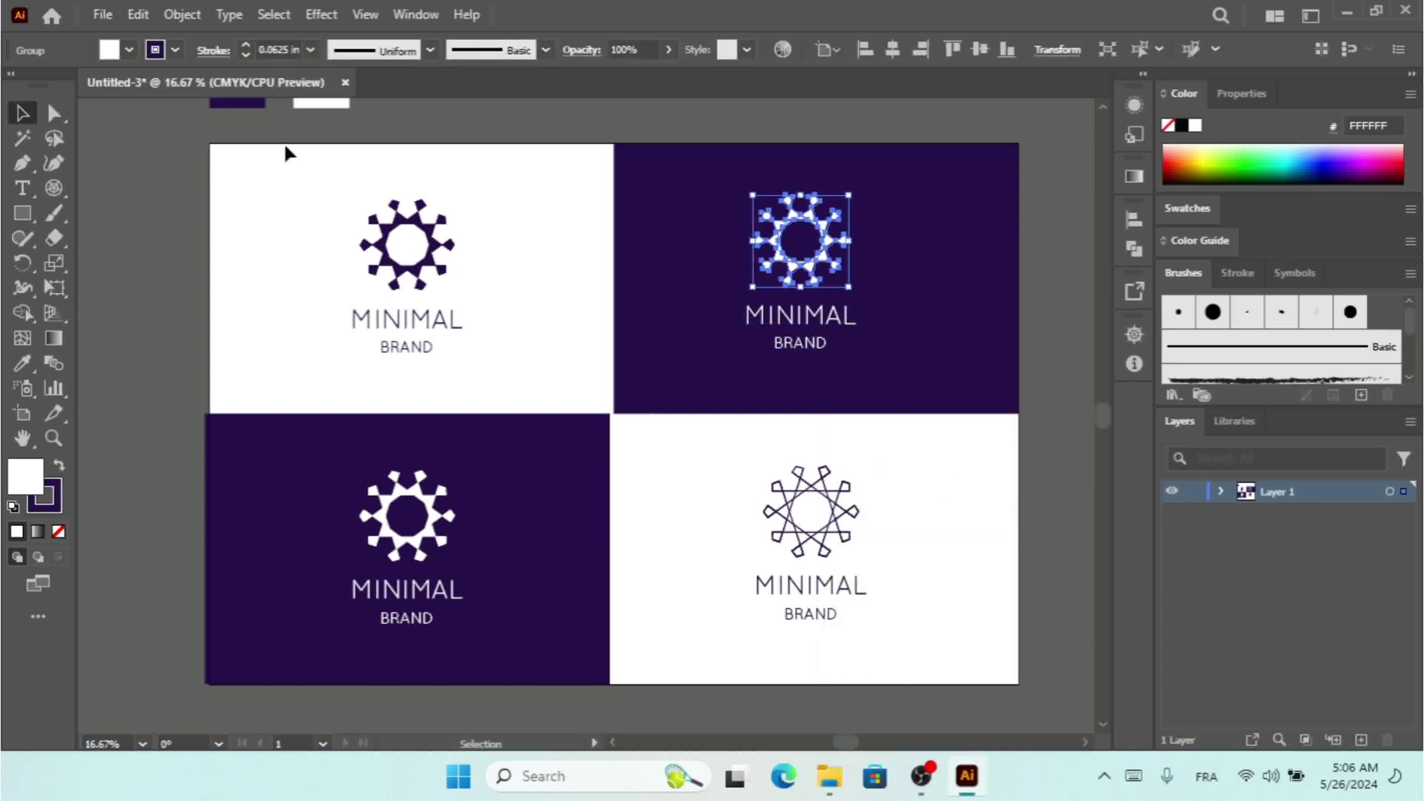
{"action": "left_click", "coordinate": [129, 50]}
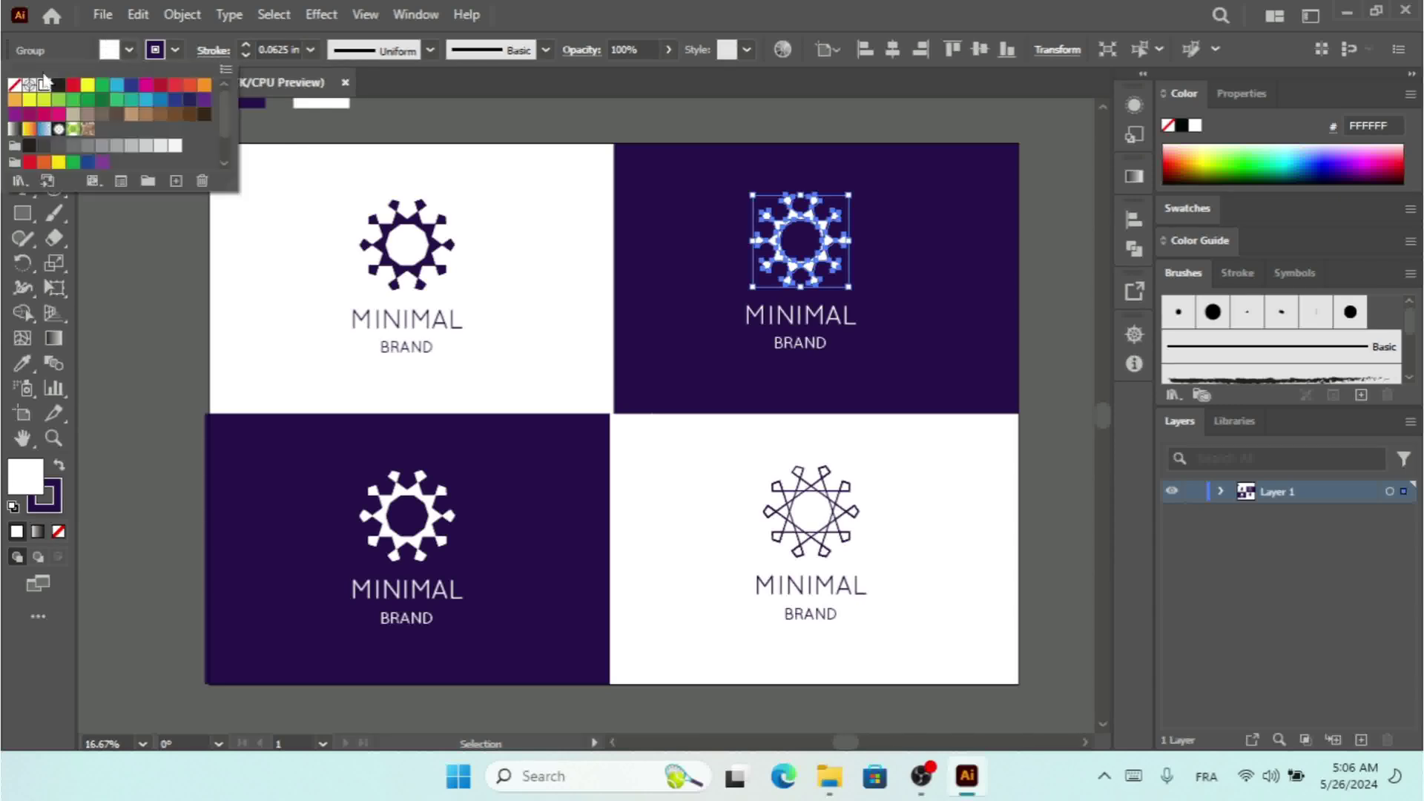
{"action": "left_click", "coordinate": [59, 464]}
{"action": "left_click", "coordinate": [59, 464]}
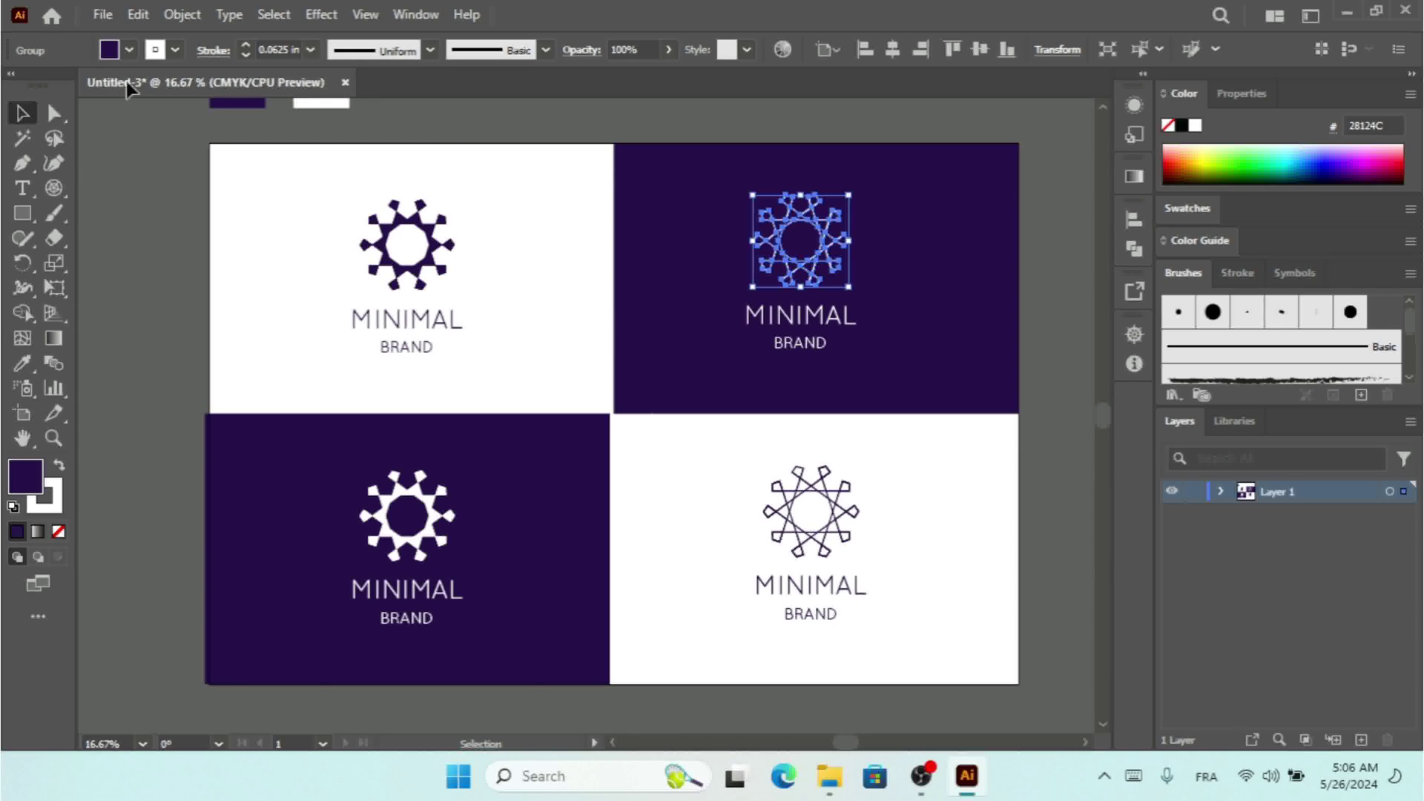
Set the fill of the outlined star in the upper-right purple cell to none
{"action": "left_click", "coordinate": [129, 50]}
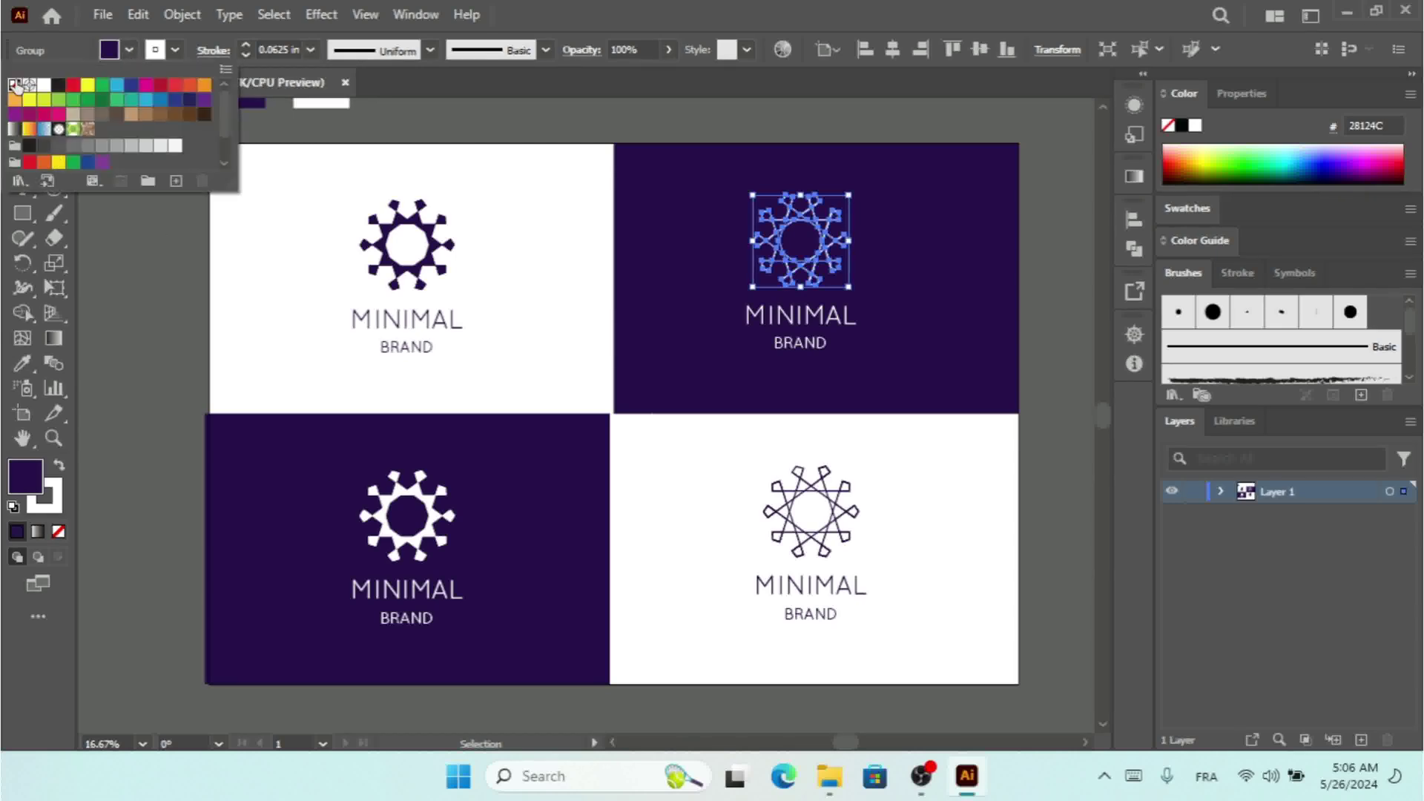
{"action": "left_click", "coordinate": [14, 85]}
{"action": "left_click", "coordinate": [173, 362]}
{"action": "left_click", "coordinate": [157, 313]}
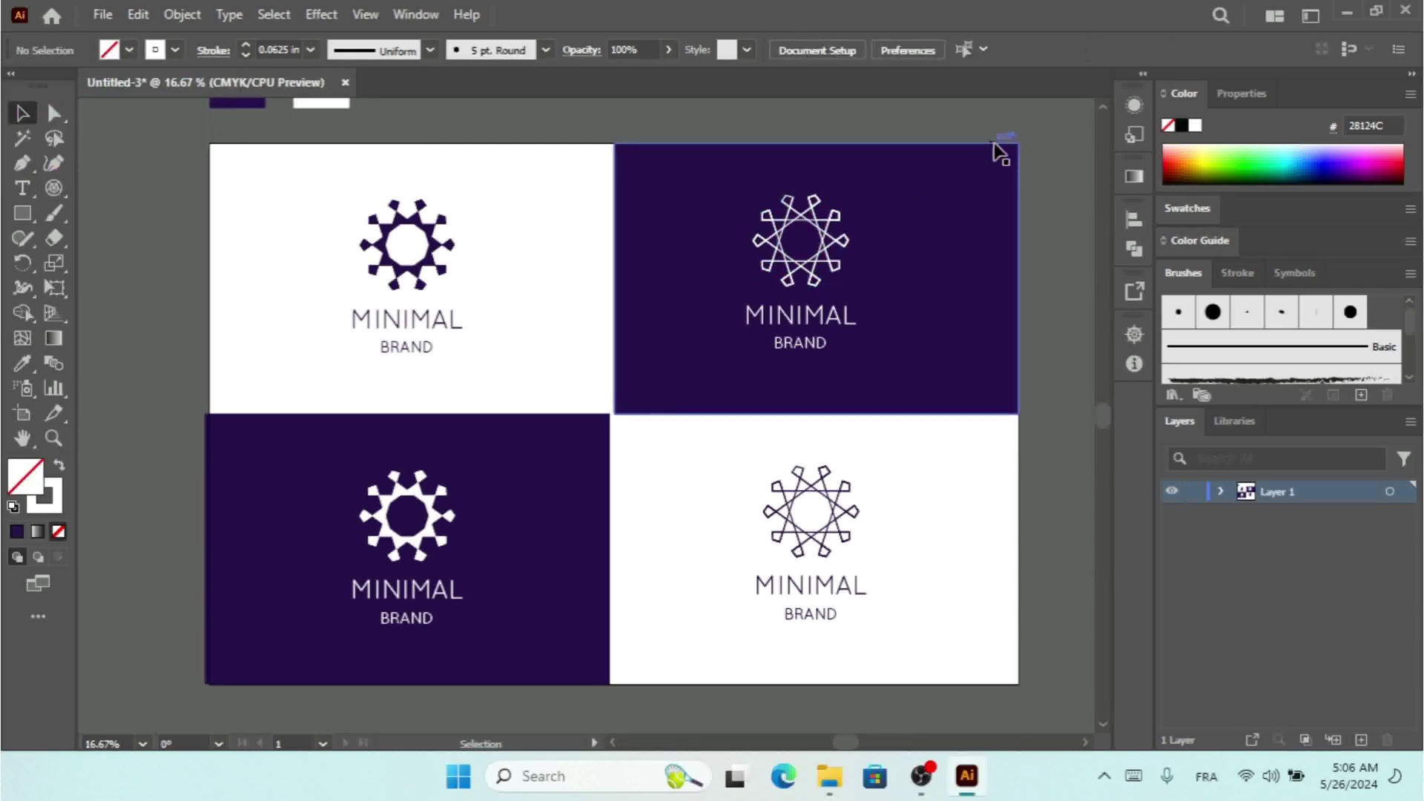
Centre the upper-right star, its text and the purple rectangle horizontally on one another
{"action": "left_click_drag", "start_coordinate": [994, 186], "coordinate": [735, 341]}
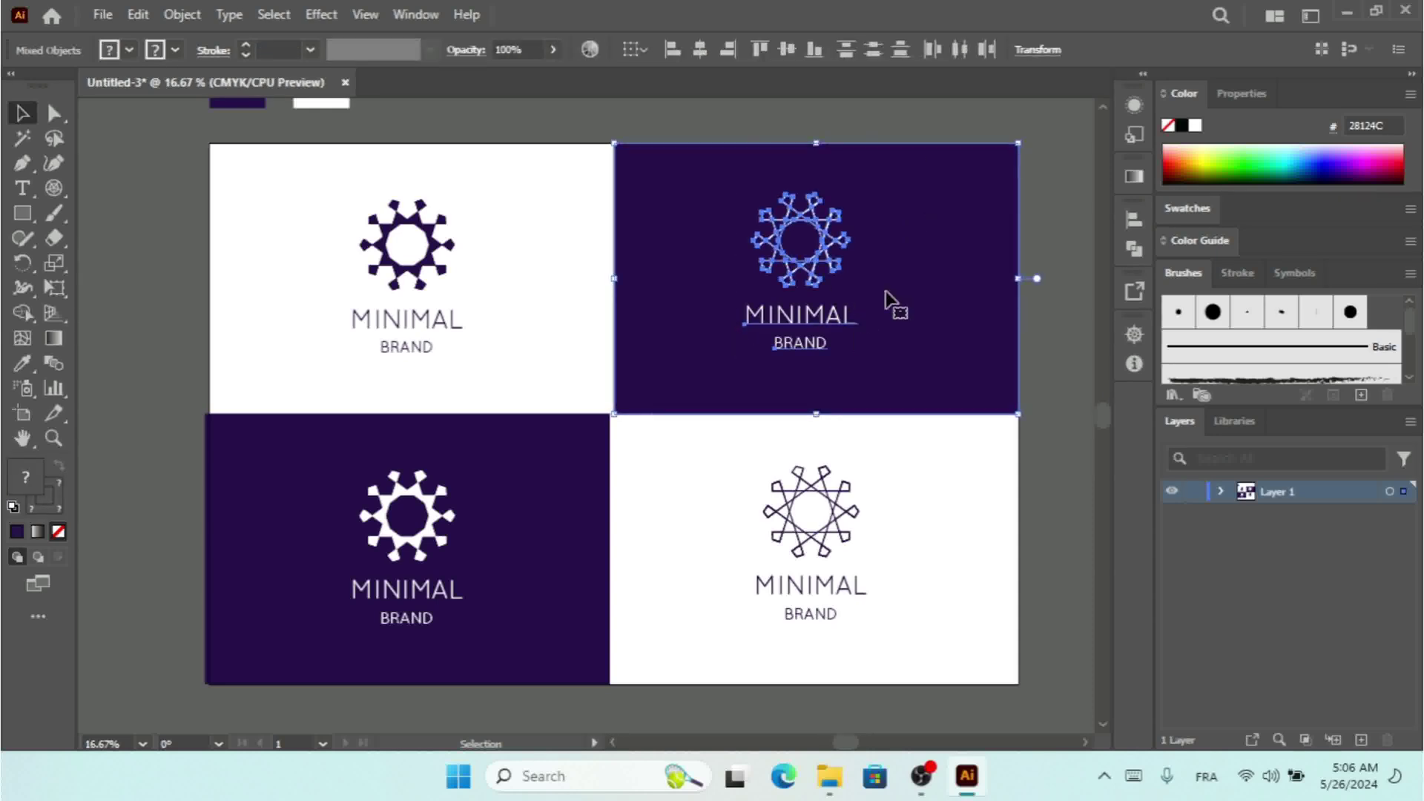
{"action": "left_click", "coordinate": [700, 49]}
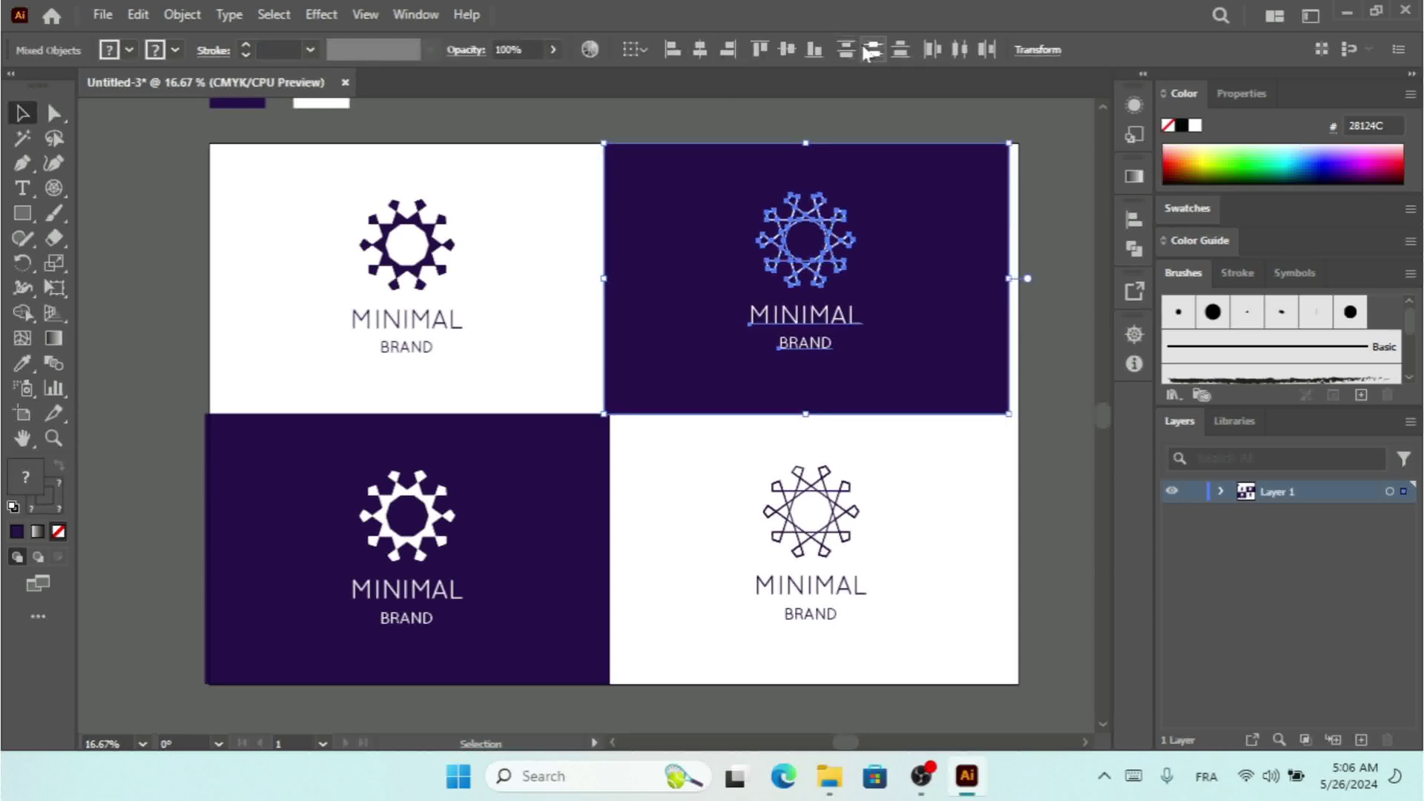
{"action": "left_click", "coordinate": [788, 48]}
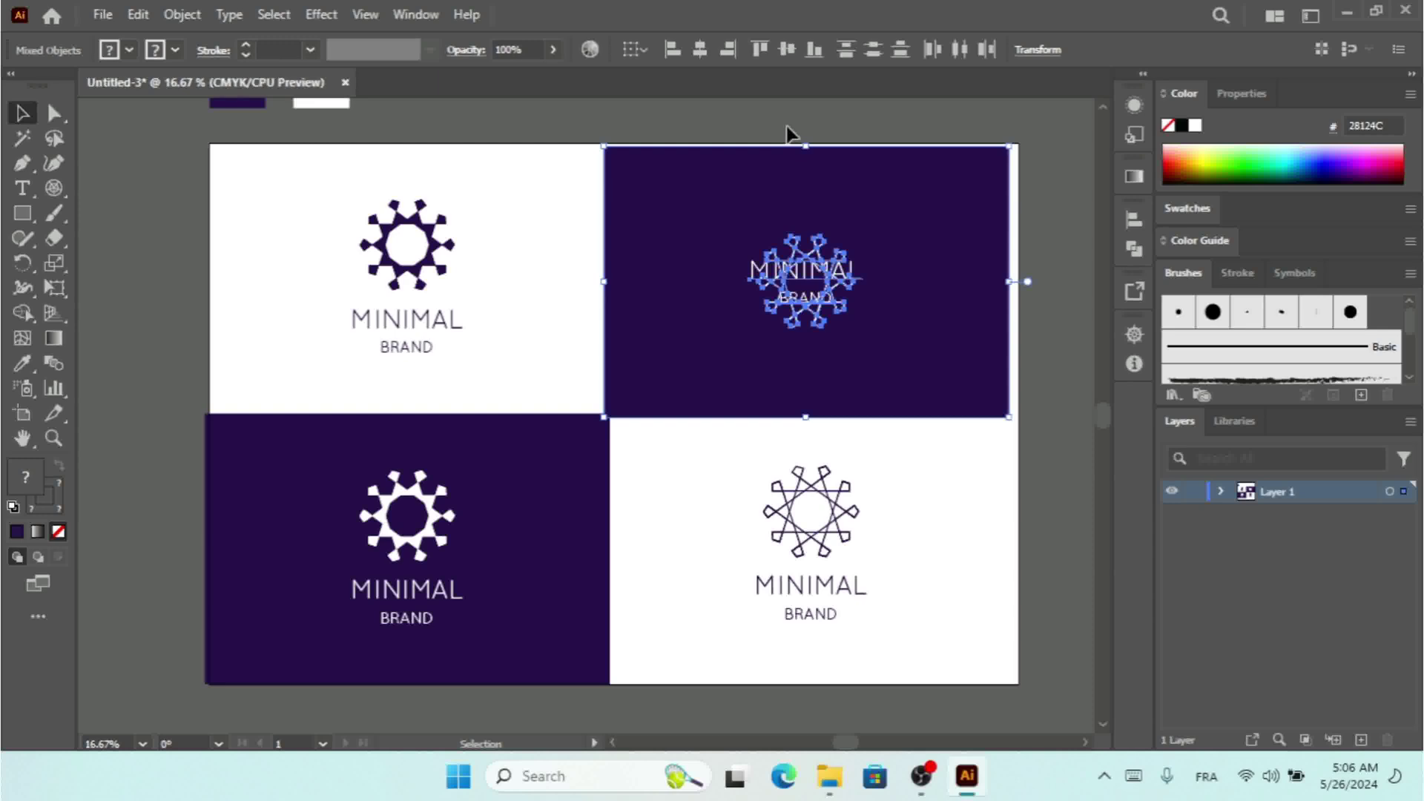
{"action": "key", "text": "ctrl+z"}
{"action": "left_click", "coordinate": [1049, 243]}
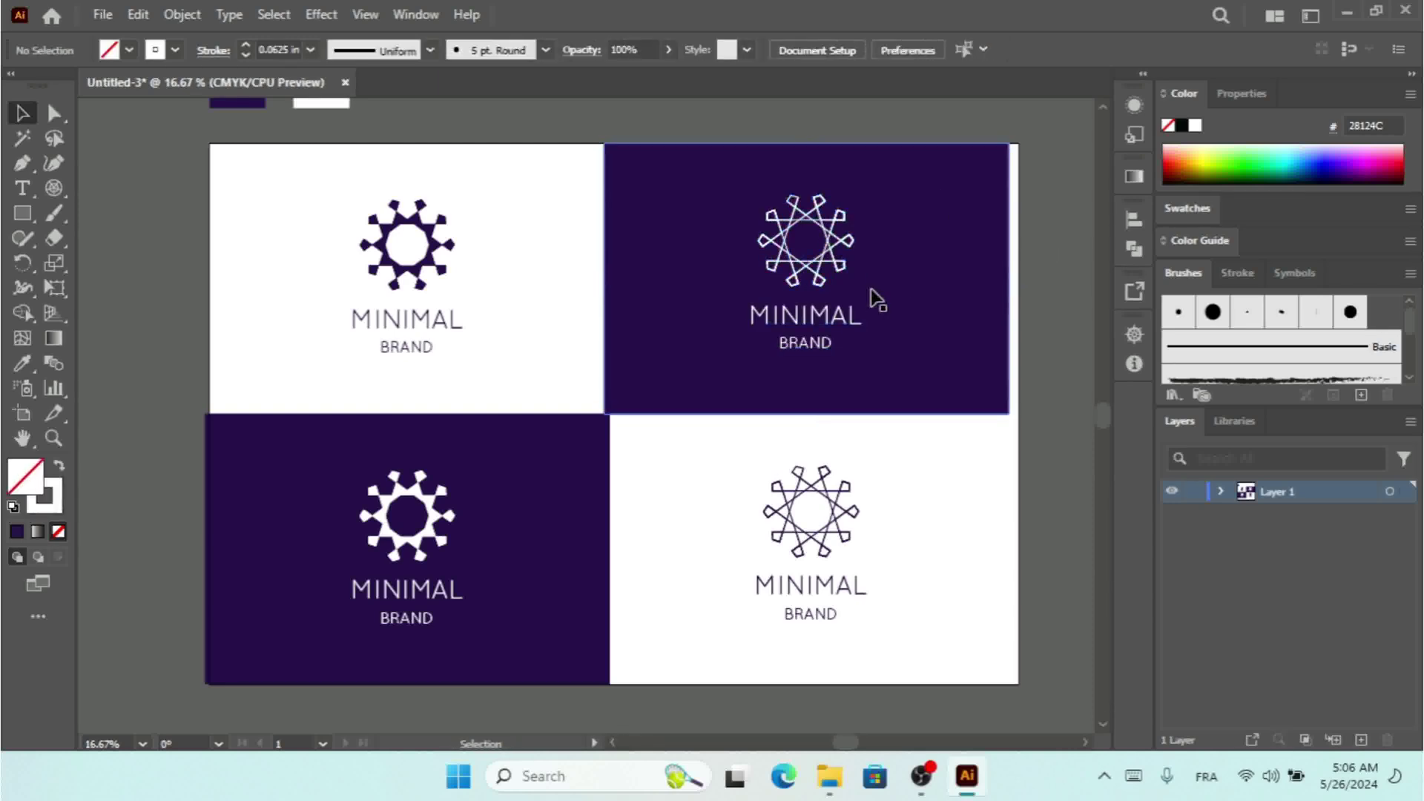
Centre the upper-right star and text vertically, as one group, on their purple rectangle and group the logo with the rectangle
{"action": "left_click", "coordinate": [849, 320]}
{"action": "left_click", "coordinate": [811, 276], "text": "shift"}
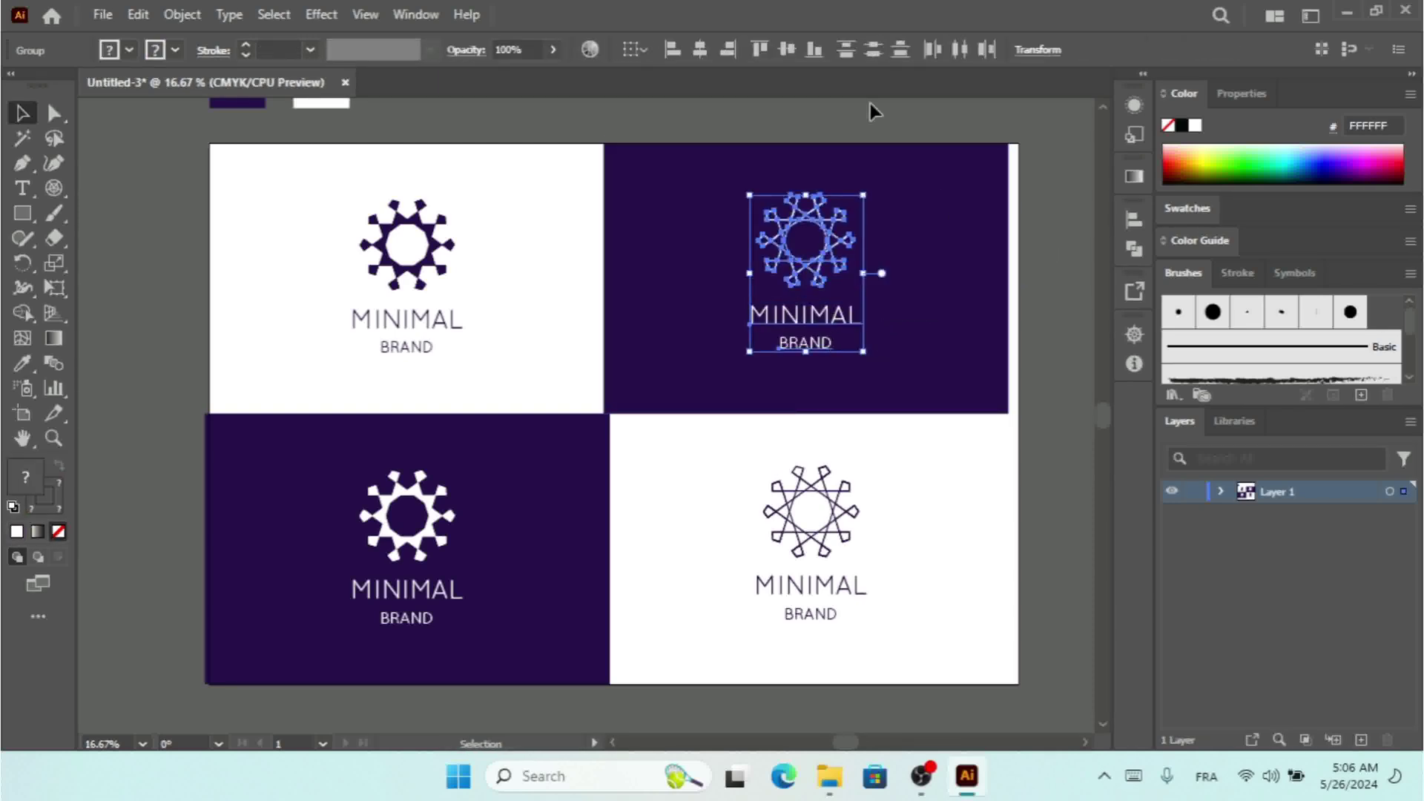
{"action": "left_click", "coordinate": [789, 189]}
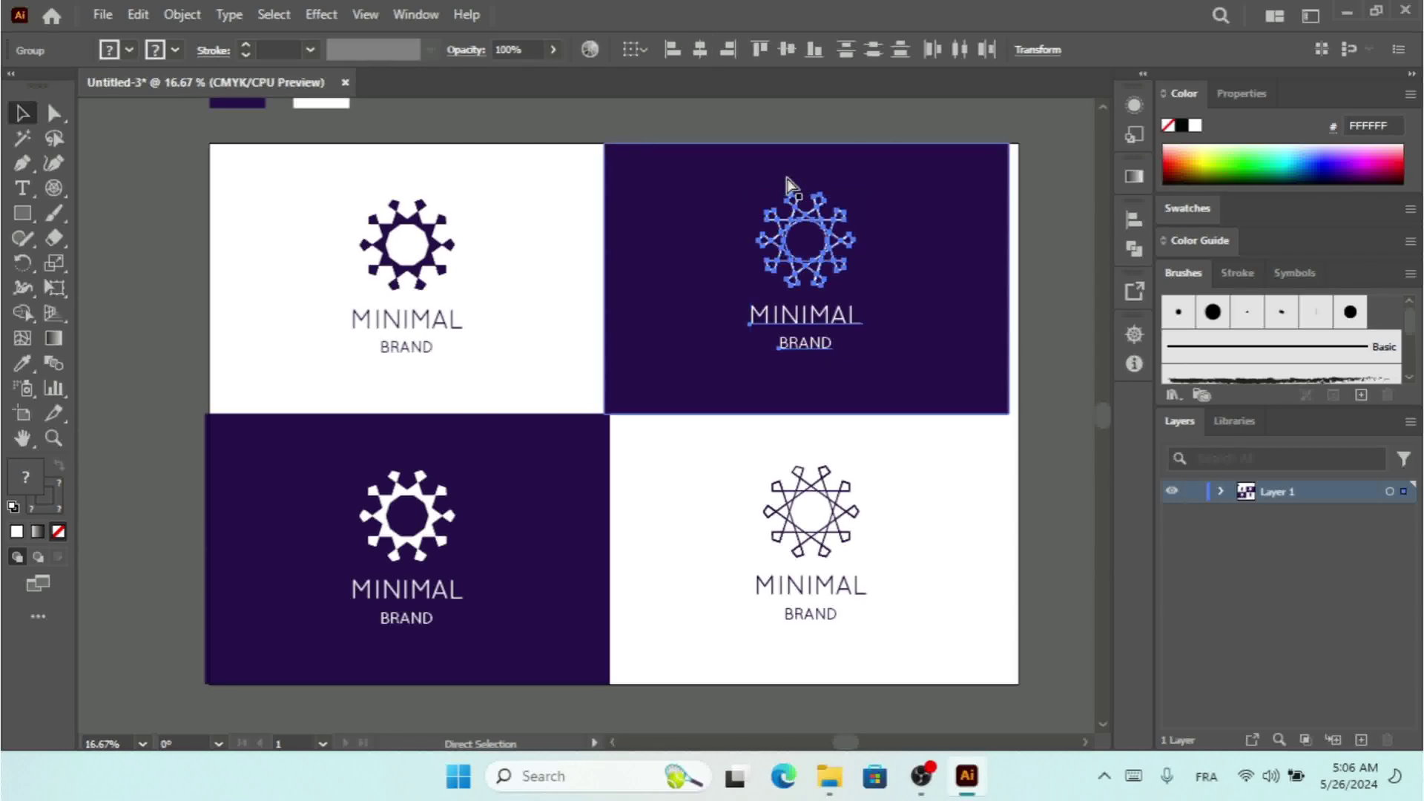
{"action": "left_click", "coordinate": [902, 211], "text": "shift"}
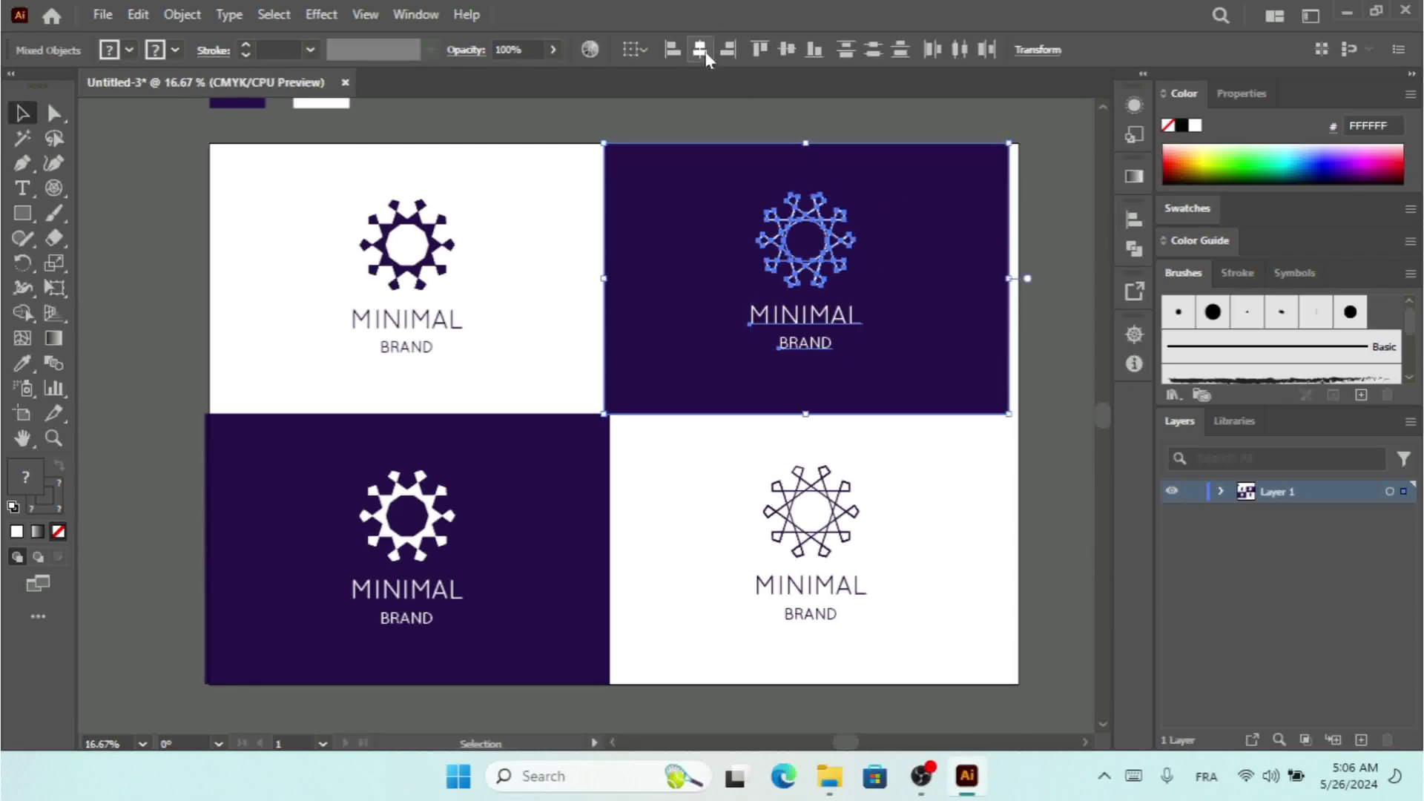
{"action": "left_click", "coordinate": [727, 49]}
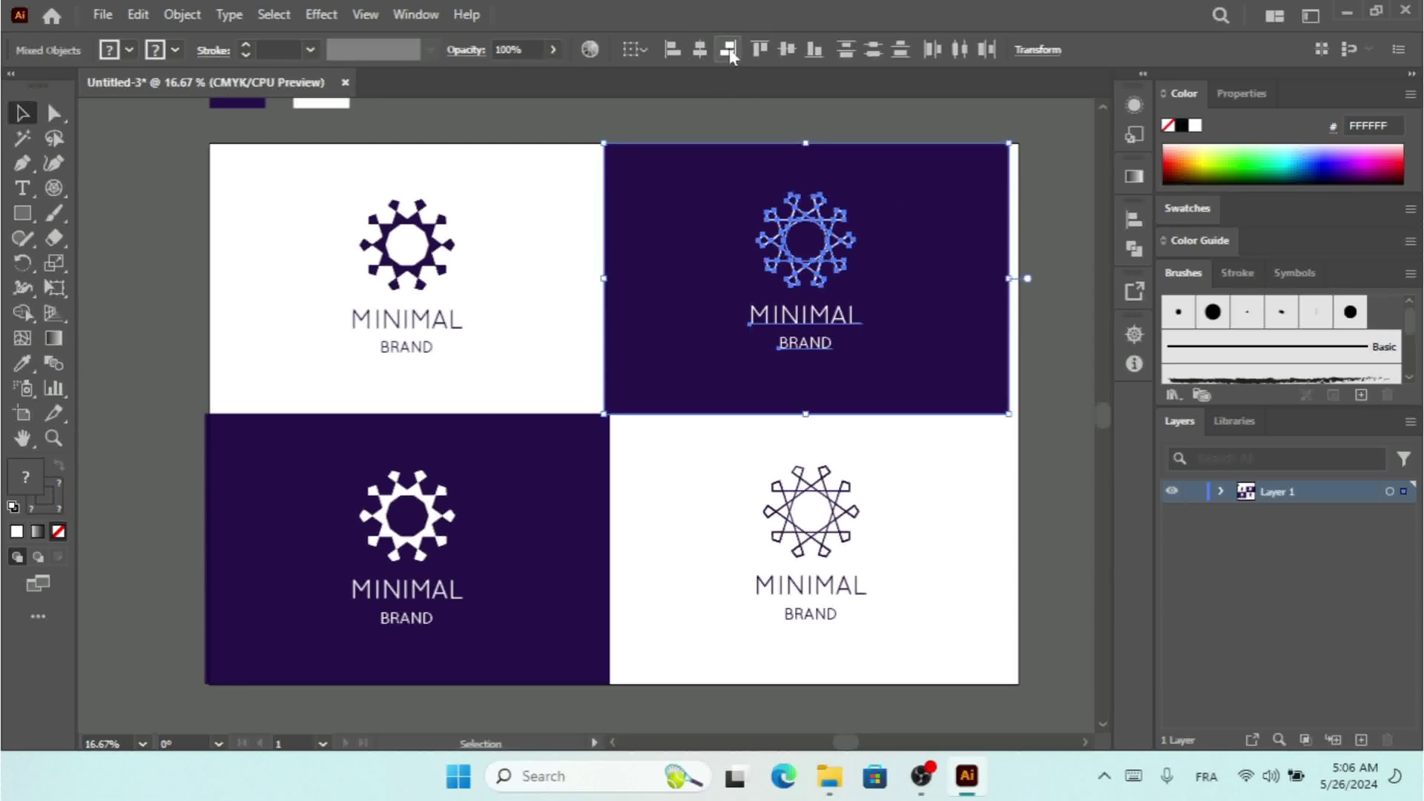
{"action": "key", "text": "ctrl+z"}
{"action": "left_click", "coordinate": [787, 48]}
{"action": "key", "text": "a"}
{"action": "key", "text": "v"}
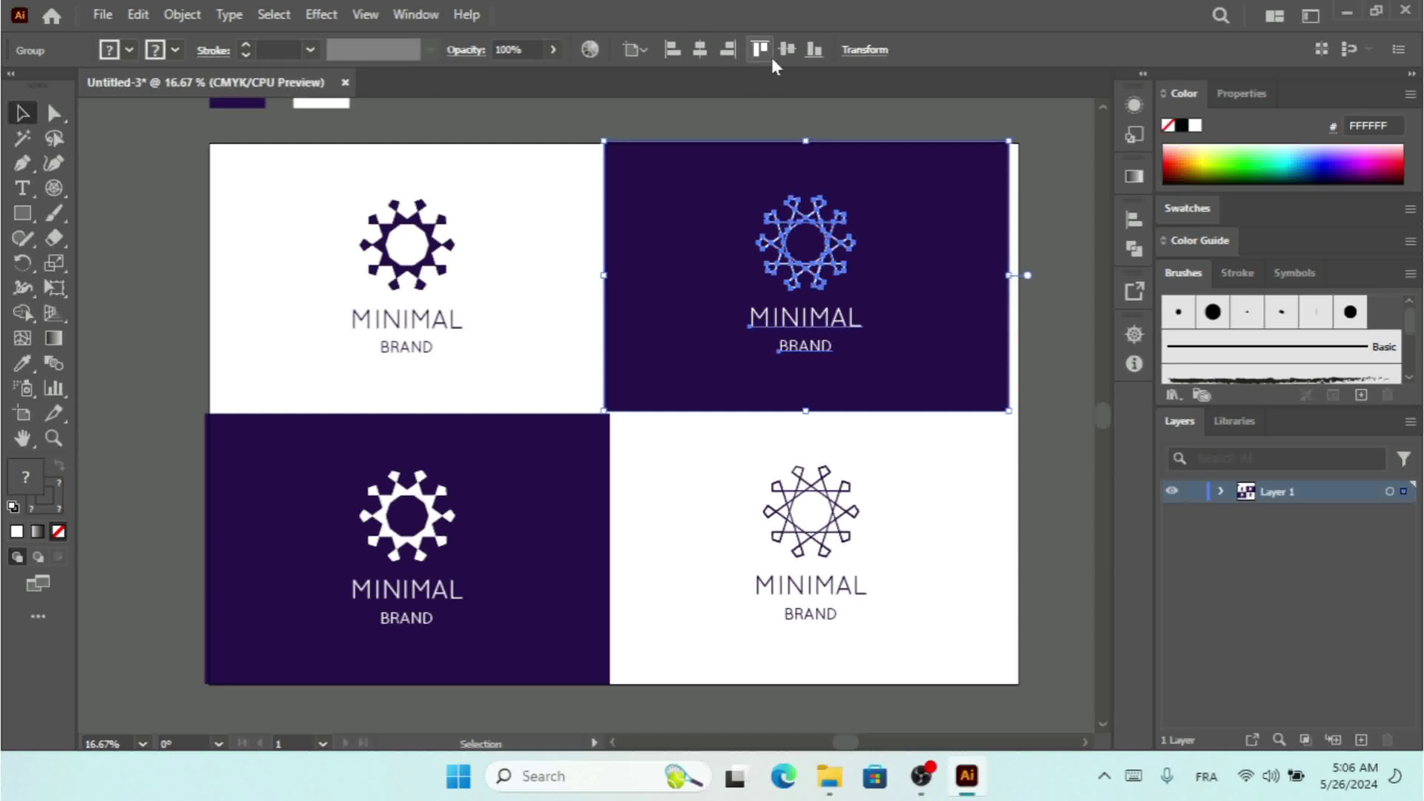
Align the grouped upper-right purple cell to the right and top edges of the artboard
{"action": "left_click", "coordinate": [728, 49]}
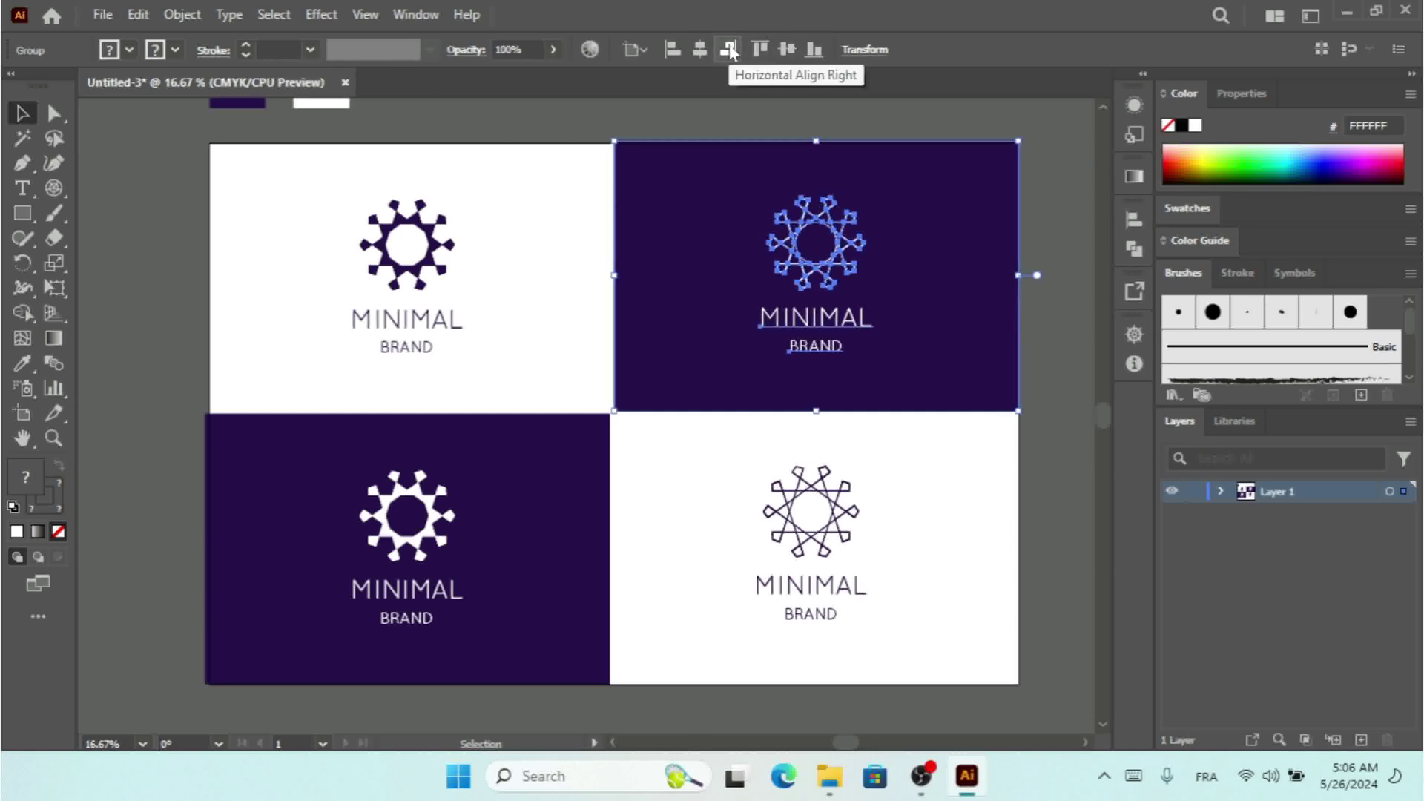
{"action": "left_click", "coordinate": [758, 49]}
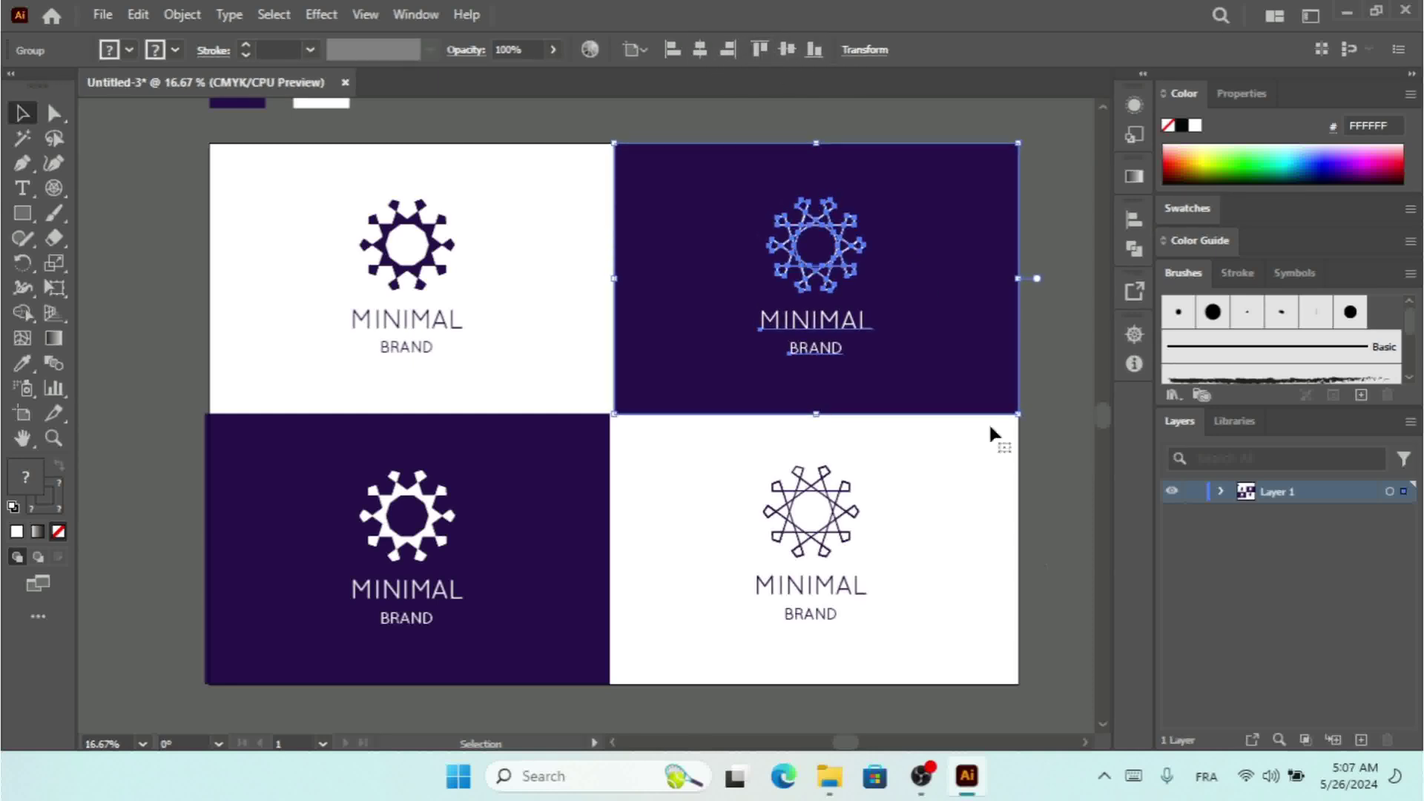
{"action": "left_click", "coordinate": [1059, 559]}
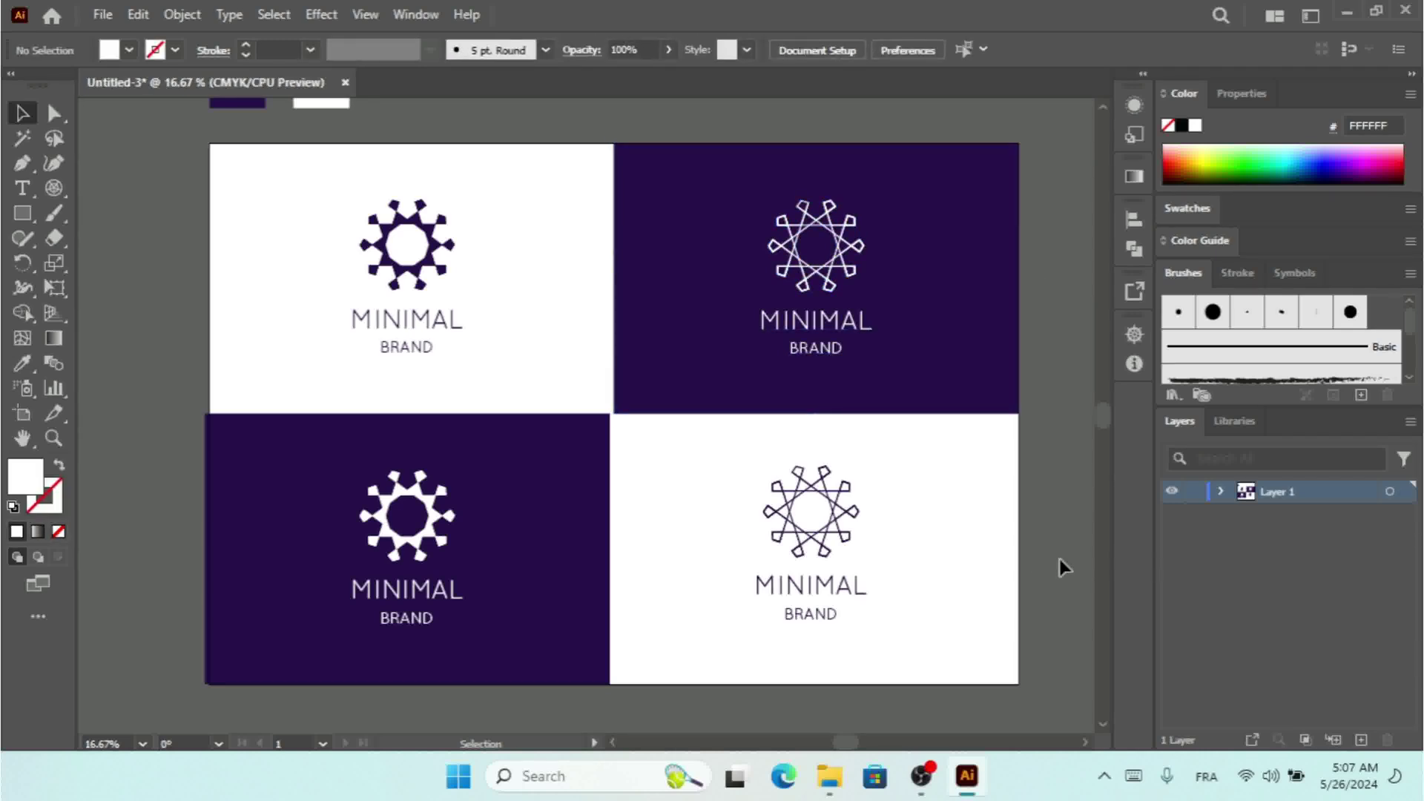
Nudge the outlined star and its text in the lower-right white cell down to line up with the logo in the lower-left cell
{"action": "left_click_drag", "start_coordinate": [880, 463], "coordinate": [741, 588]}
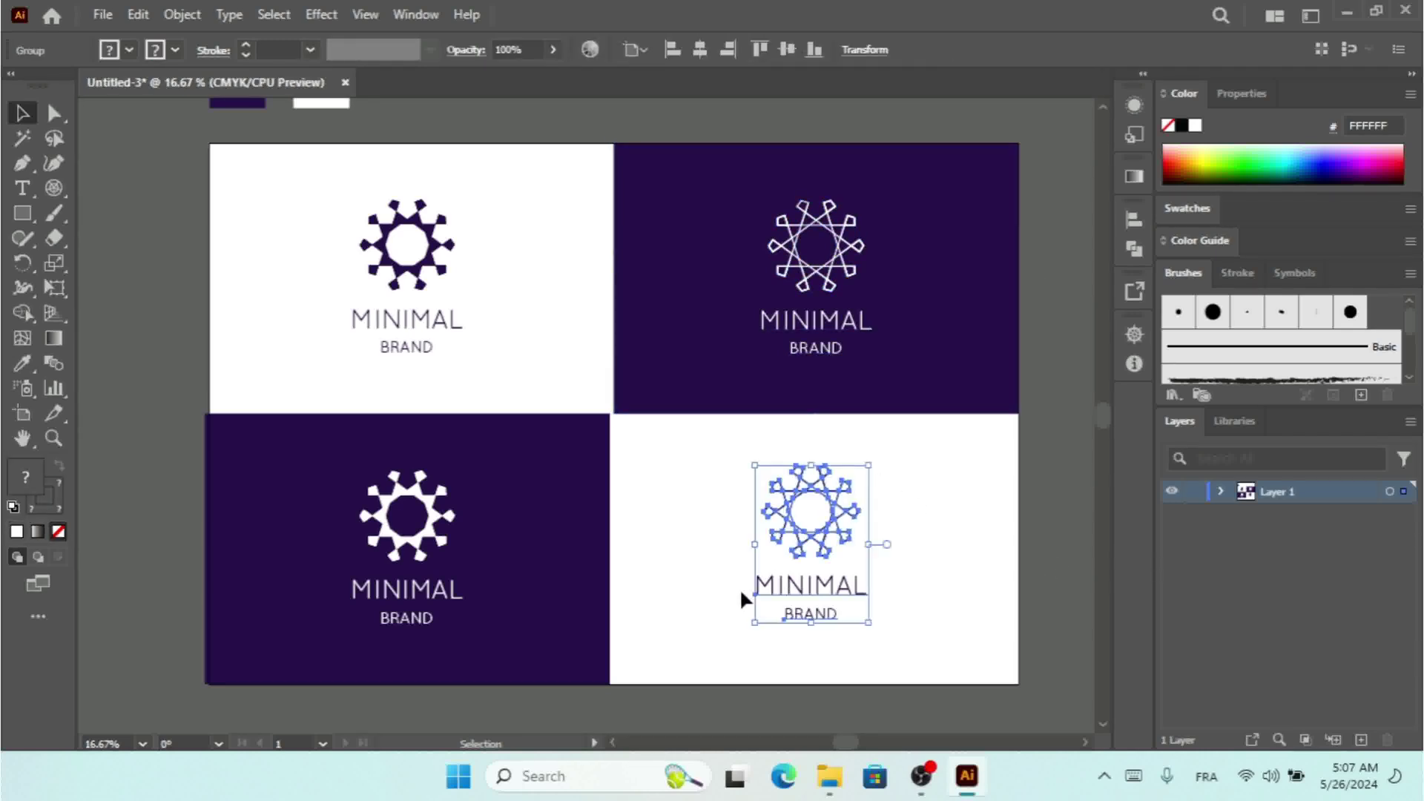
{"action": "key", "text": "shift+Down"}
{"action": "key", "text": "shift+Down"}
{"action": "key", "text": "shift+Down"}
{"action": "key", "text": "shift+Down"}
{"action": "key", "text": "shift+Down"}
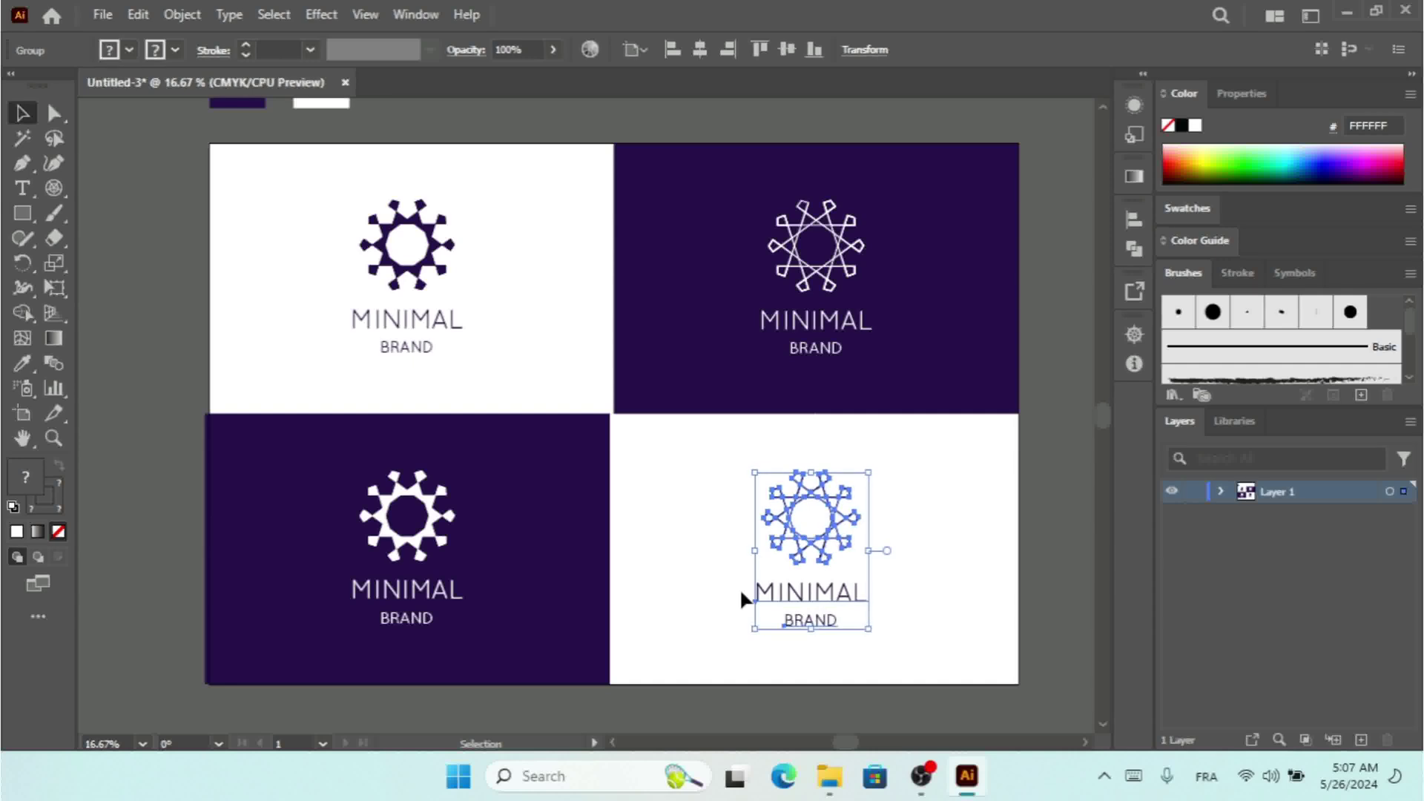
{"action": "key", "text": "ctrl+shift+a"}
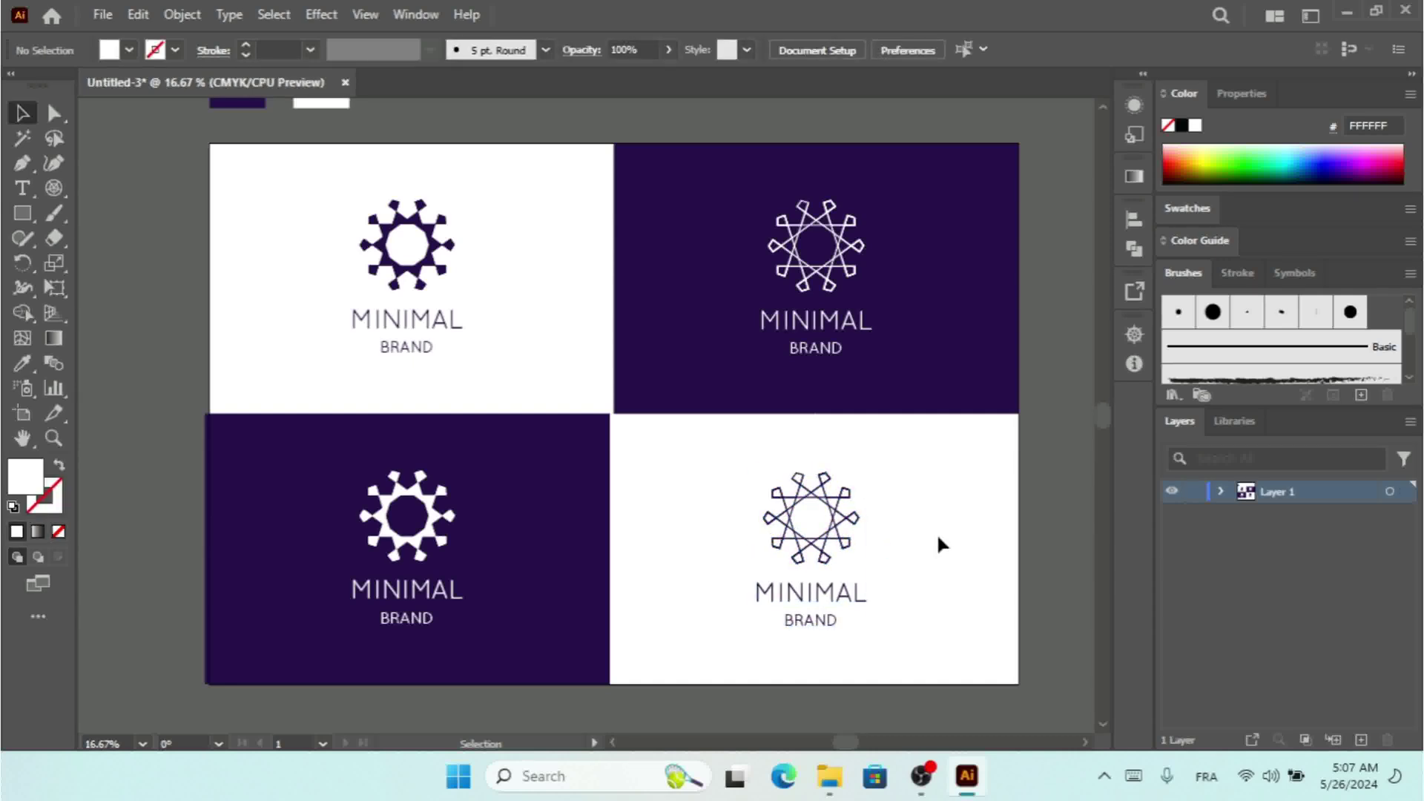
{"action": "key", "text": "ctrl+minus"}
{"action": "key", "text": "ctrl+minus"}
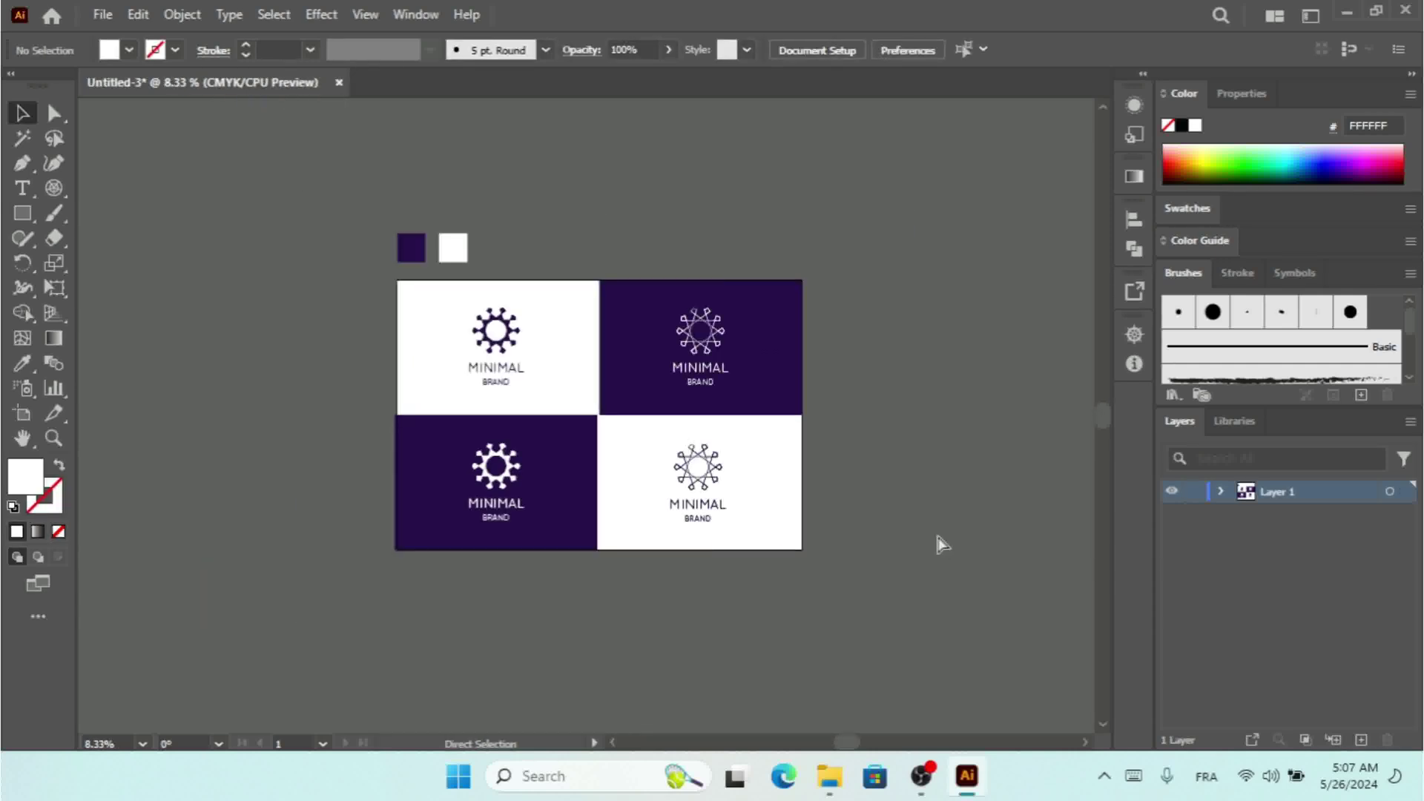
{"action": "key", "text": "ctrl+plus"}
{"action": "key", "text": "ctrl+plus"}
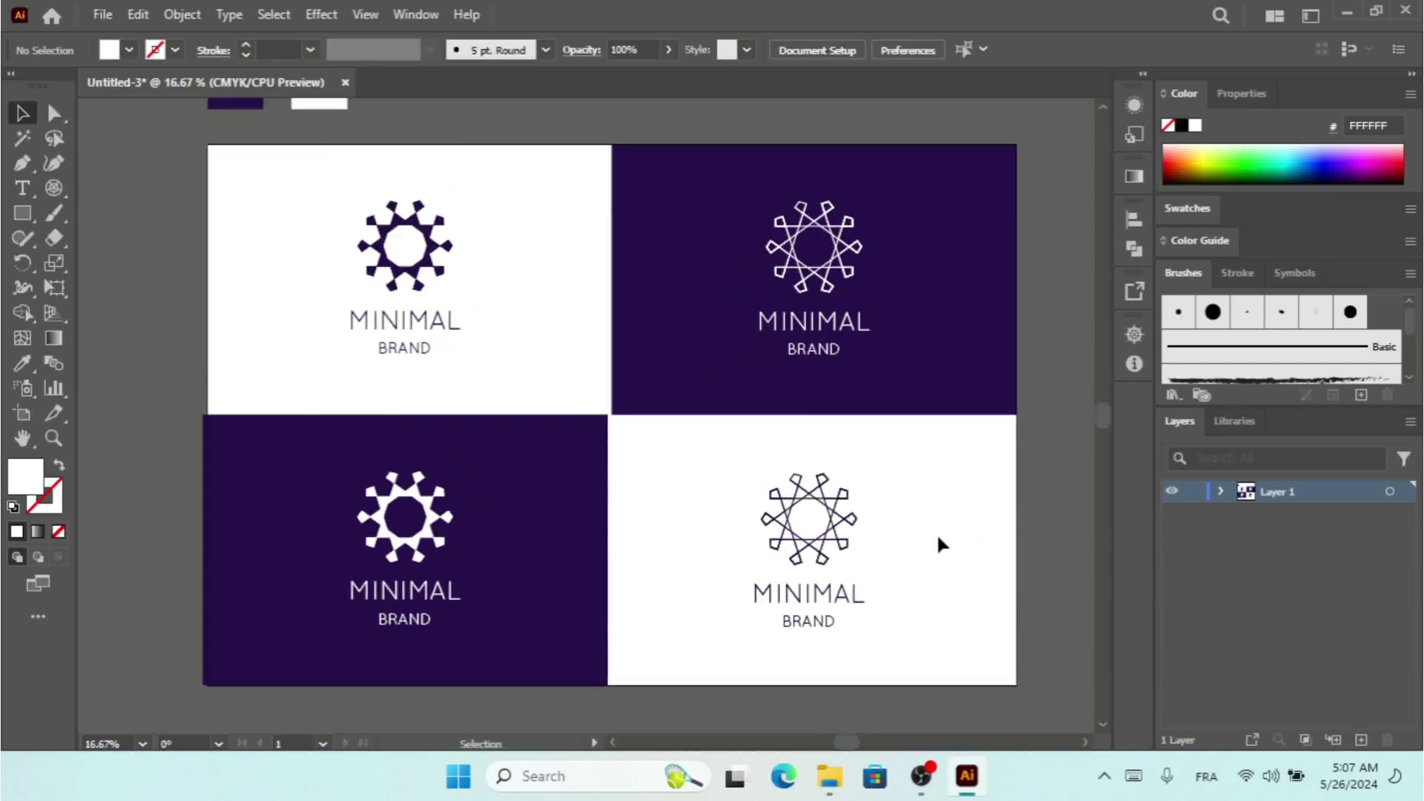